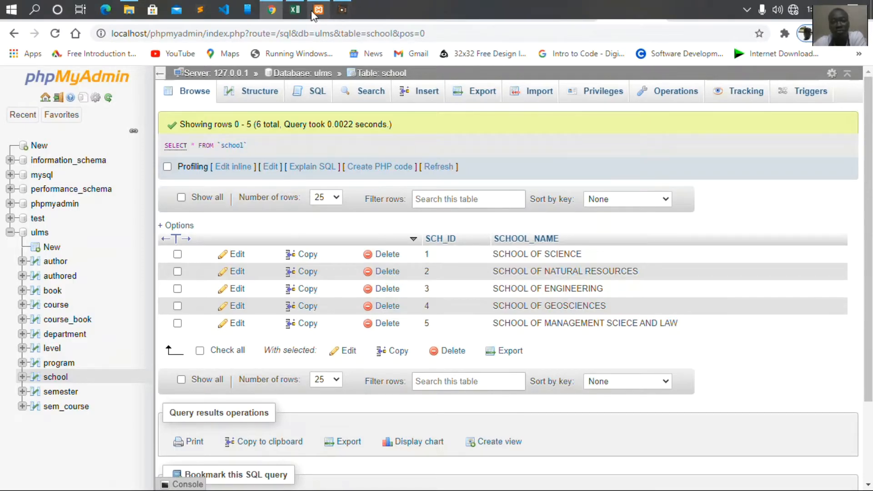
# - Switch to the SQL.xlsx workbook in Excel and look through the course names and titles on Sheet1
pyautogui.click(296, 10)
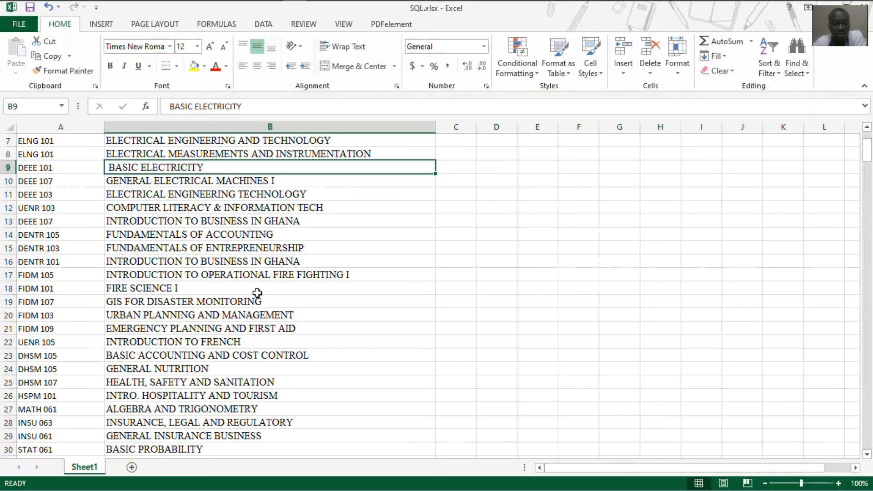
pyautogui.scroll(-5, 258, 312)
pyautogui.scroll(-2, 257, 312)
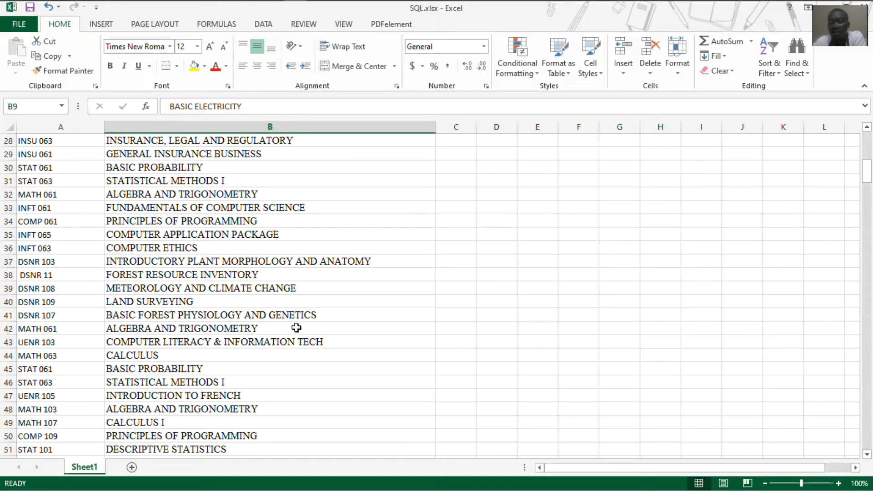
pyautogui.scroll(-2, 238, 340)
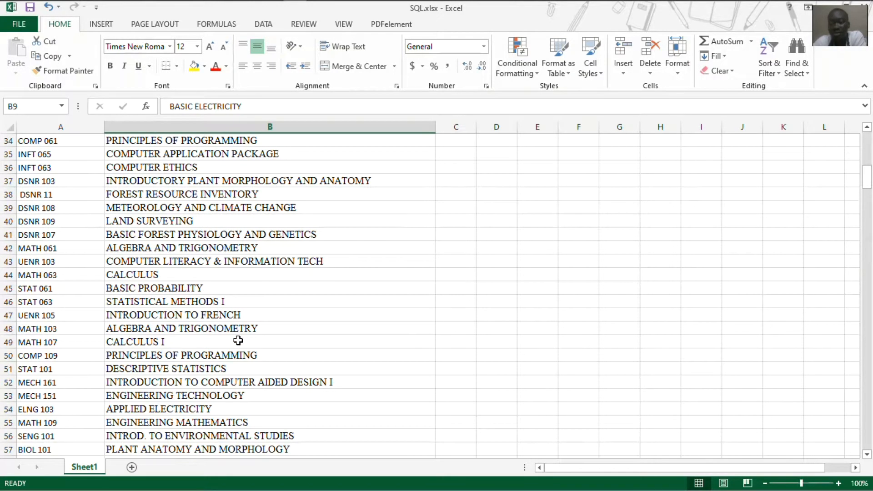
pyautogui.scroll(-13, 238, 341)
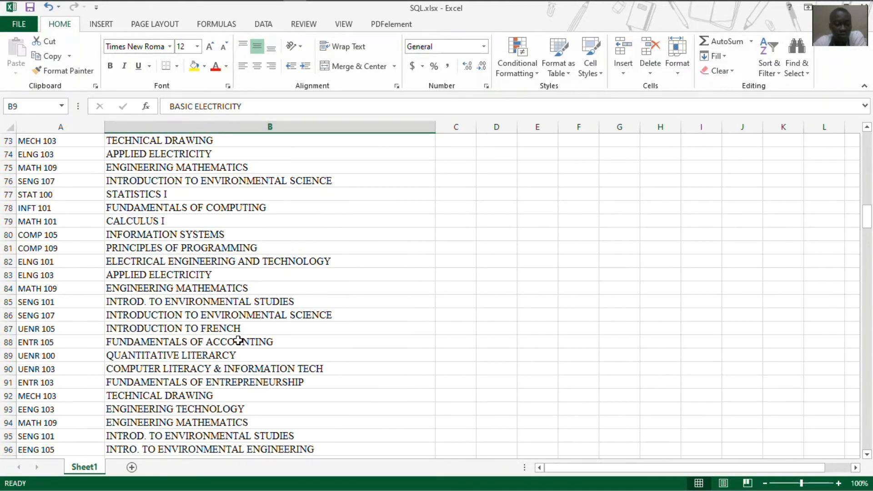
pyautogui.scroll(-3, 239, 341)
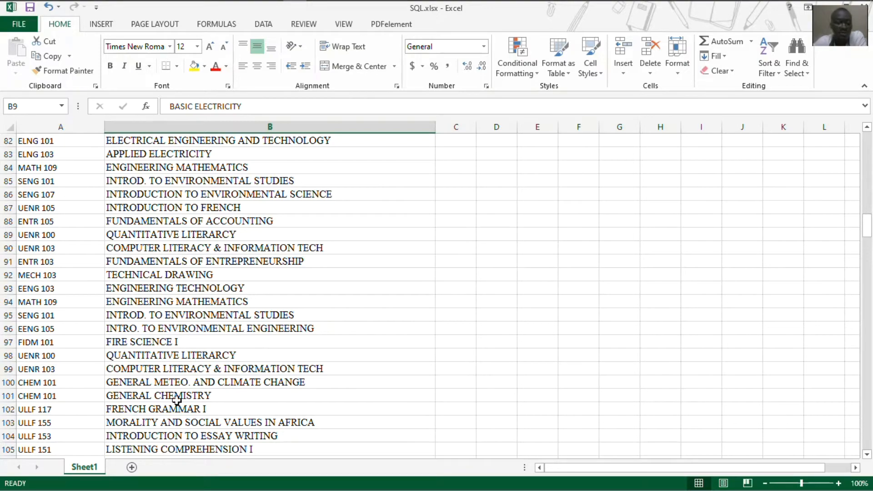
pyautogui.scroll(-5, 170, 397)
pyautogui.scroll(-8, 170, 398)
pyautogui.scroll(7, 170, 397)
pyautogui.scroll(20, 170, 397)
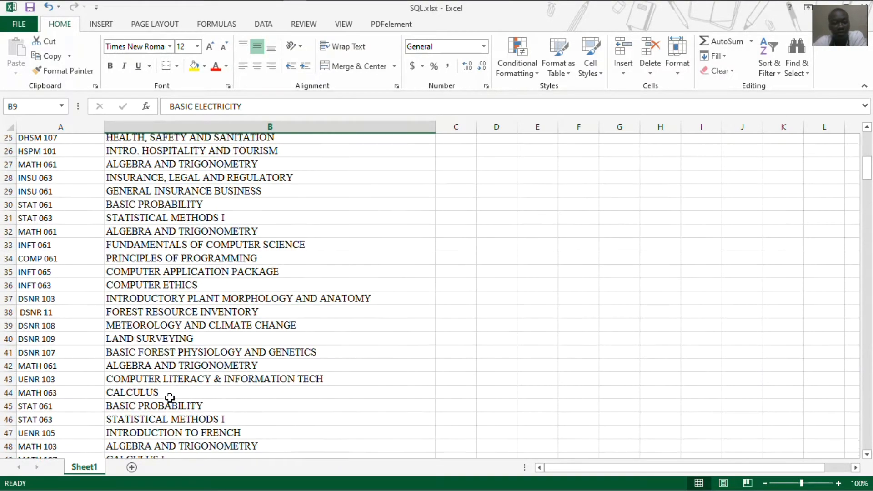
pyautogui.scroll(7, 218, 313)
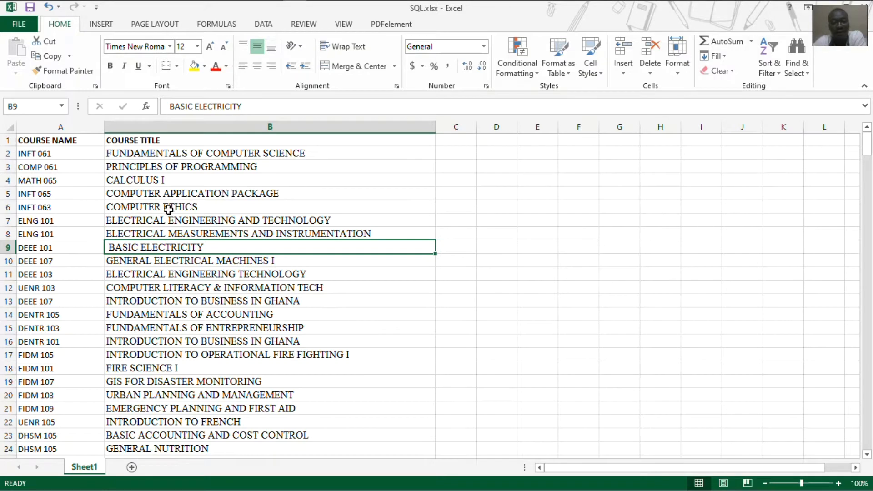
# - Remove the leading space before BASIC ELECTRICITY in cell B9 of the course title column
pyautogui.click(136, 154)
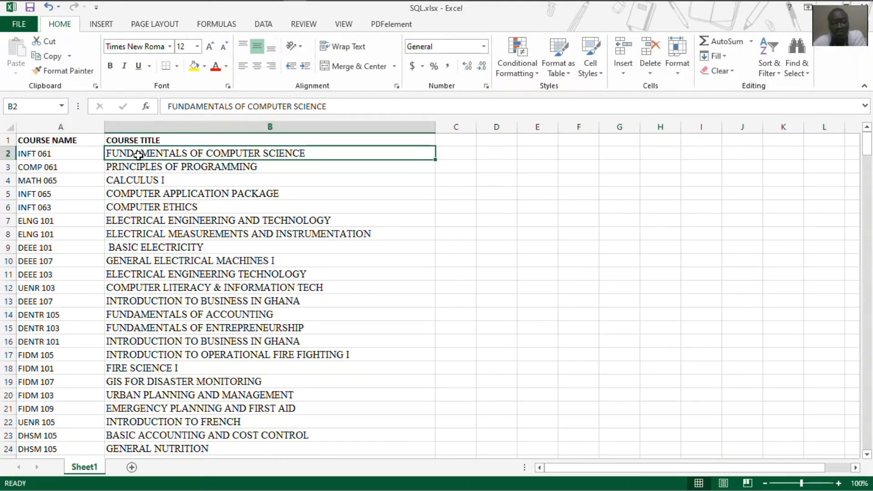
pyautogui.click(134, 196)
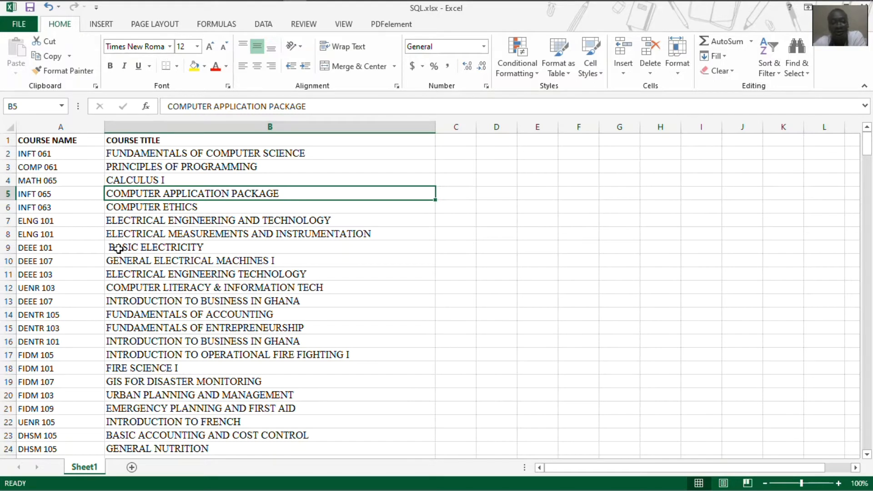
pyautogui.click(134, 249)
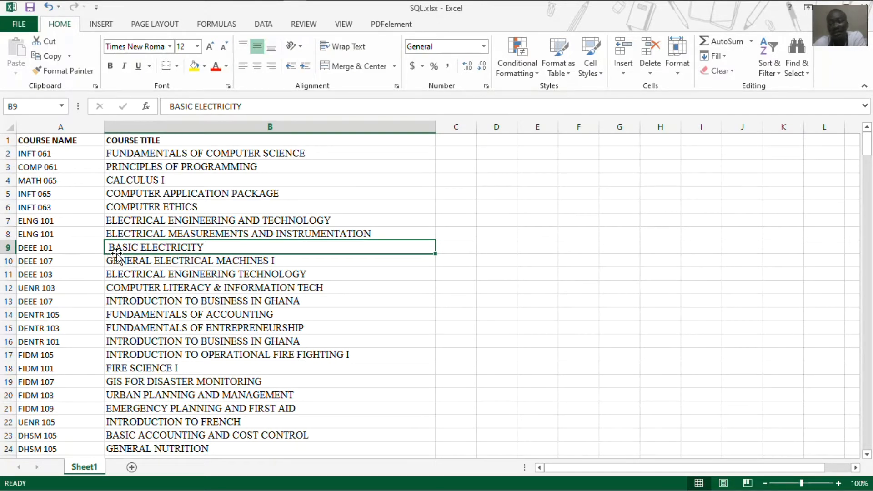
pyautogui.click(171, 107)
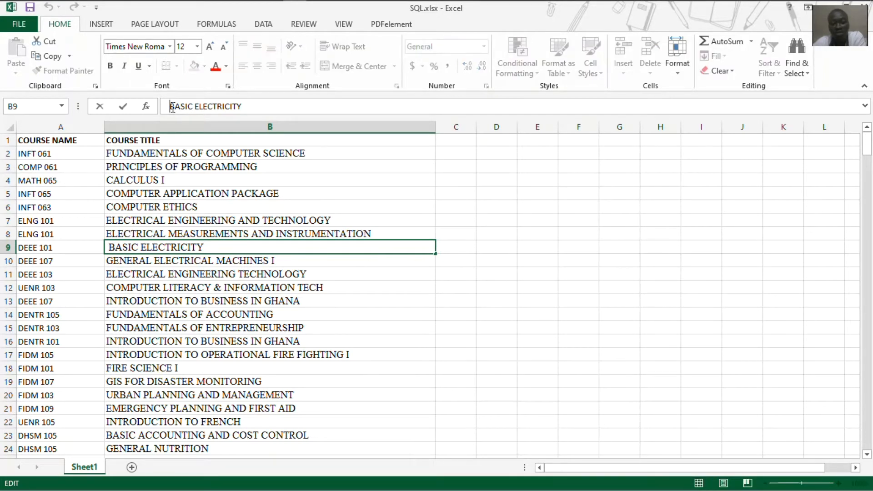
pyautogui.press('BackSpace')
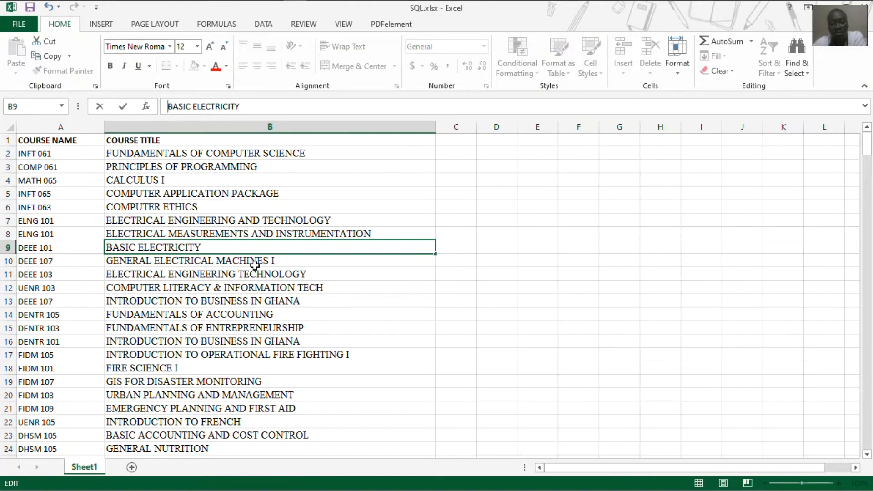
pyautogui.click(345, 277)
# - Examine the rest of the course list down to the end of the data for remaining stray spaces
pyautogui.scroll(-11, 346, 277)
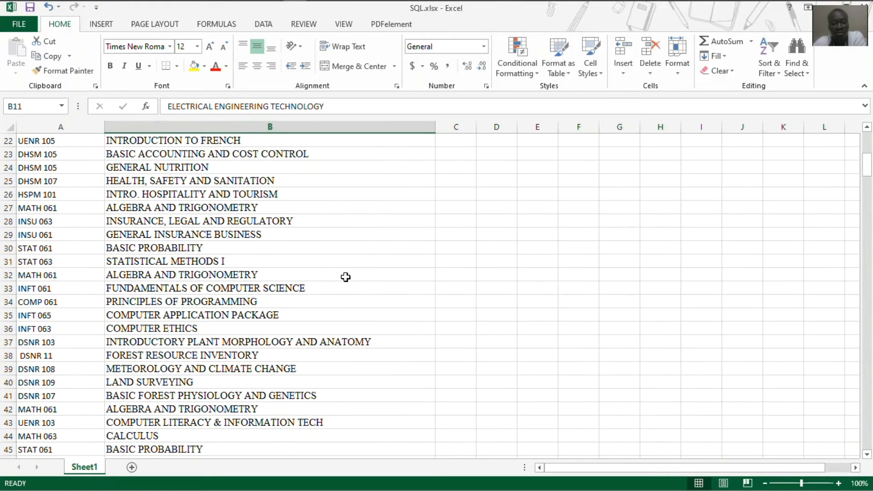
pyautogui.scroll(-11, 345, 277)
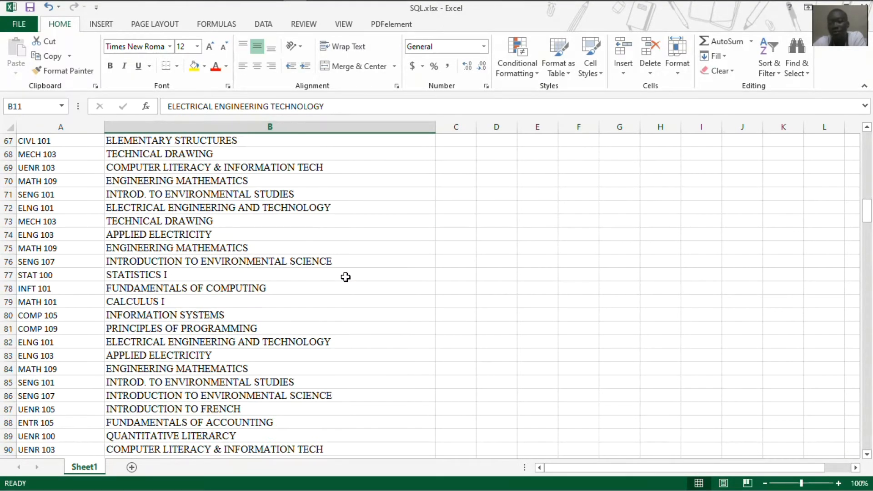
pyautogui.scroll(-12, 346, 277)
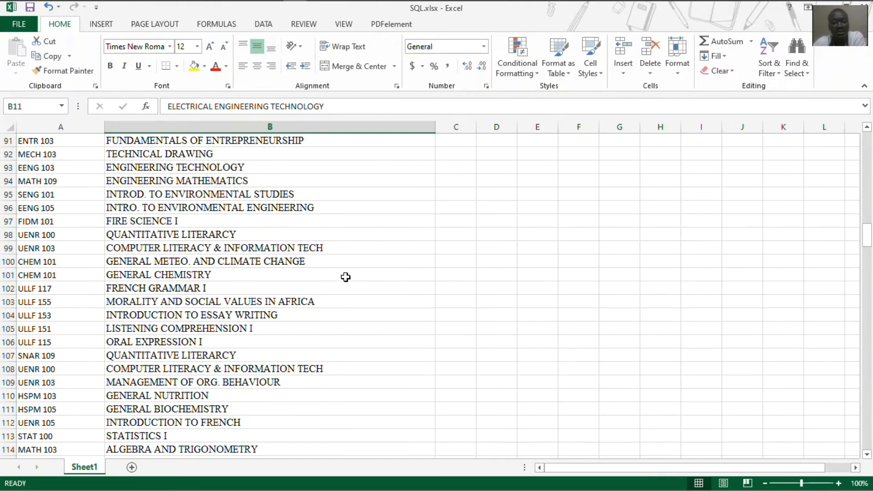
pyautogui.scroll(-20, 345, 276)
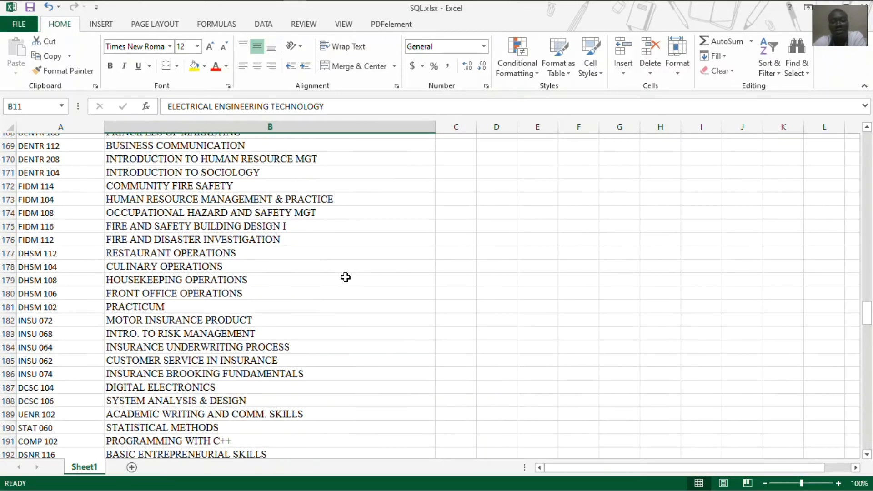
pyautogui.scroll(-16, 346, 277)
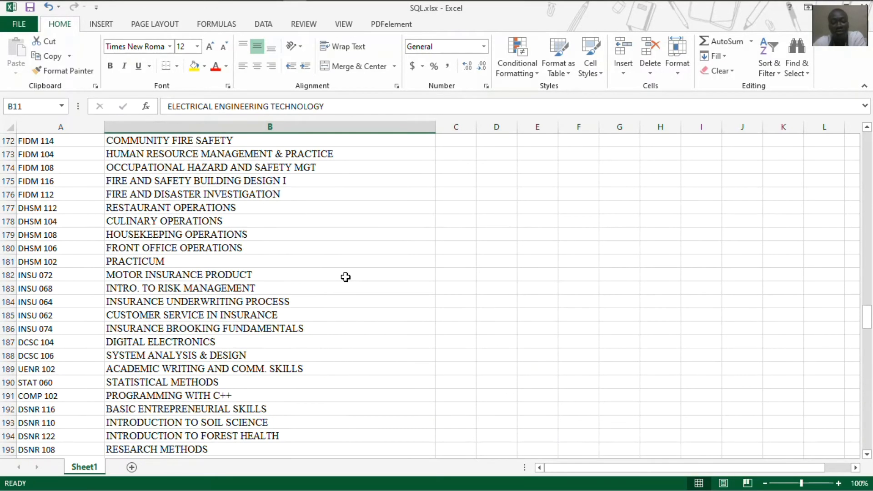
pyautogui.scroll(-20, 345, 277)
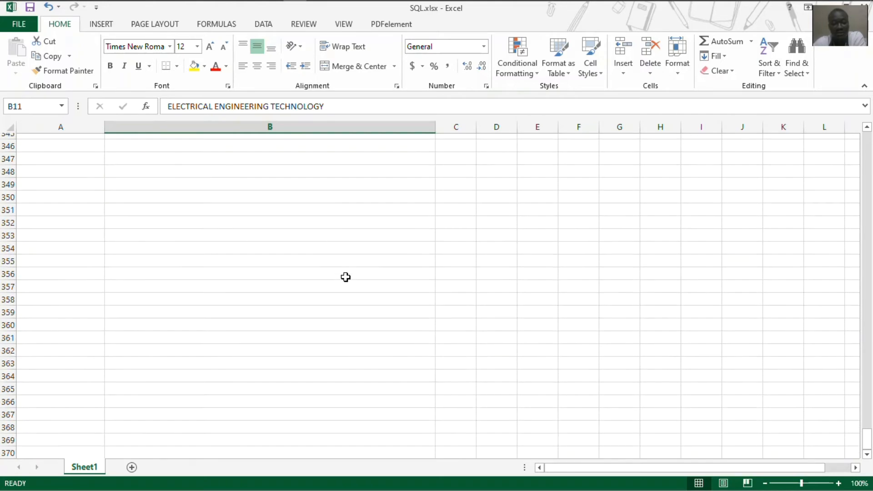
pyautogui.scroll(20, 345, 277)
pyautogui.scroll(20, 346, 277)
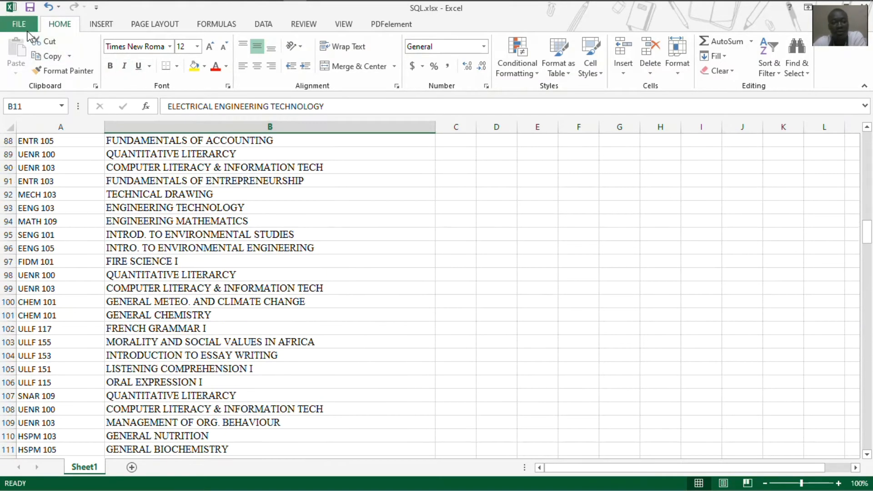
# - Save the SQL.xlsx workbook and close it
pyautogui.click(28, 13)
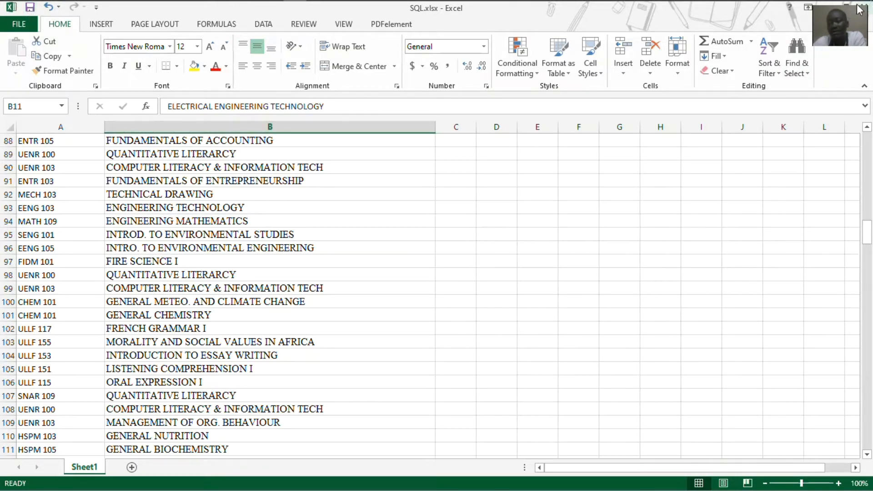
pyautogui.moveTo(841, 17); pyautogui.dragTo(847, 47)
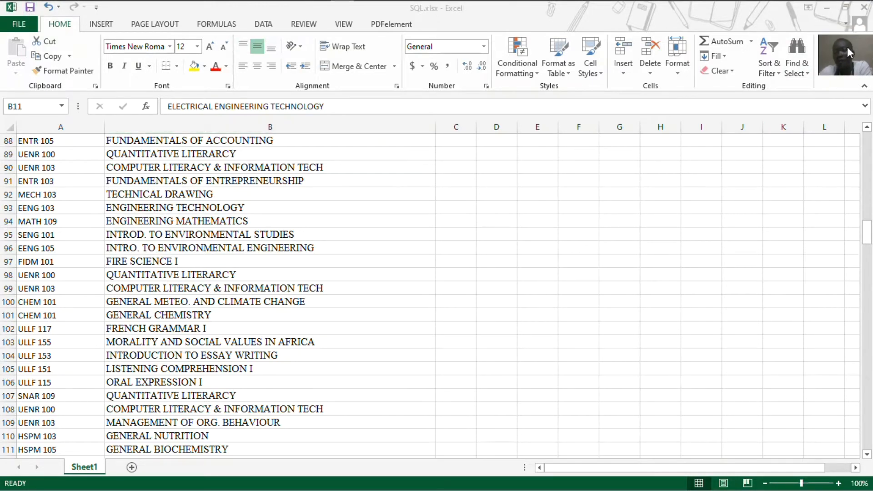
pyautogui.click(785, 20)
pyautogui.click(862, 7)
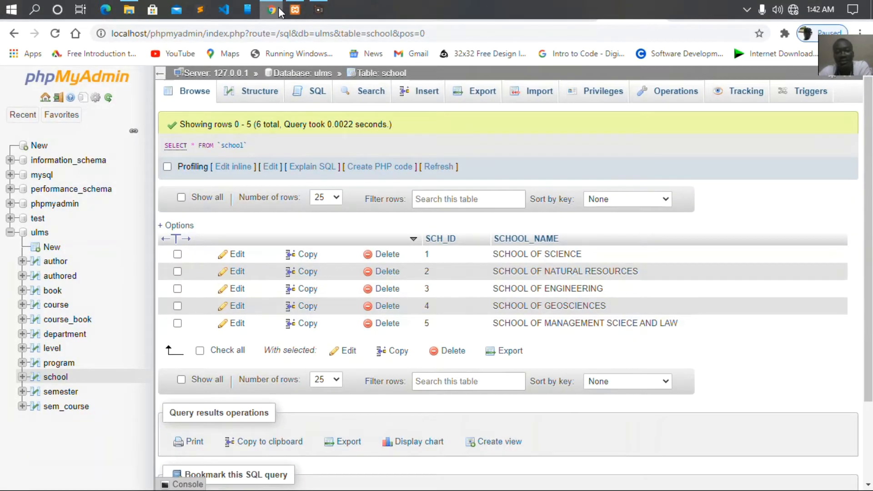
# - Launch Access 2013 and create a blank desktop database with the default file name
pyautogui.moveTo(281, 12)
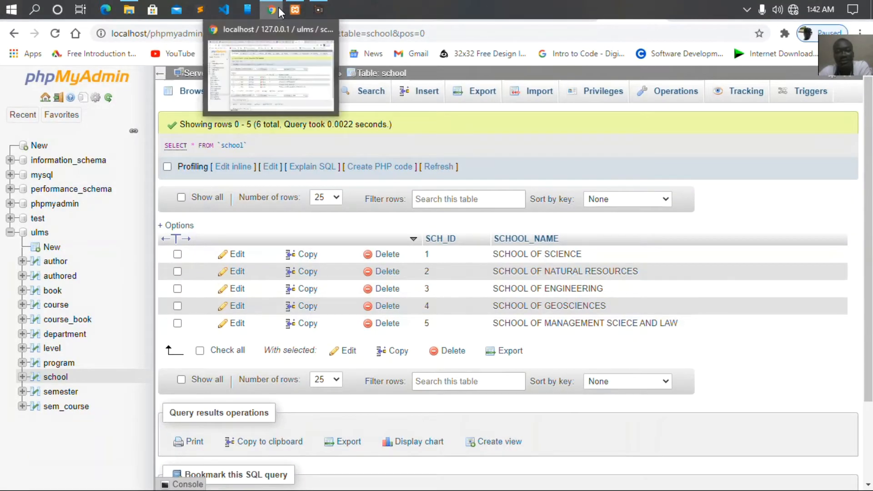
pyautogui.click(34, 11)
pyautogui.write('a')
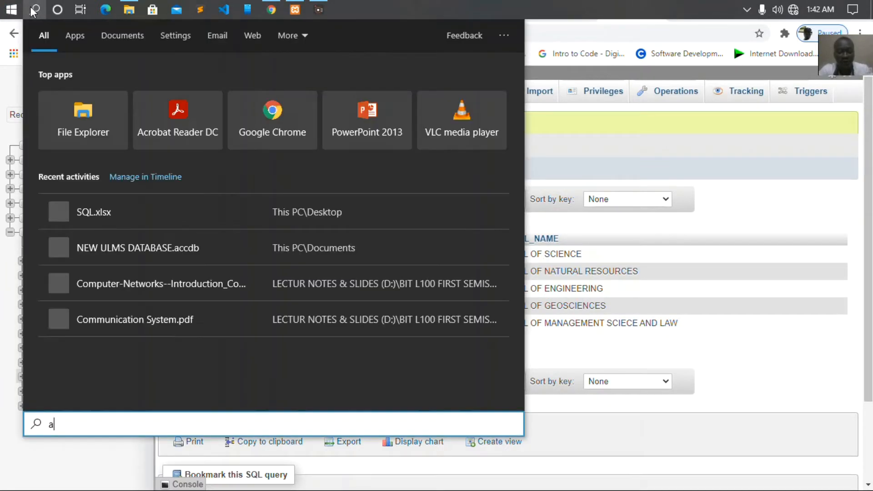
pyautogui.write('cc')
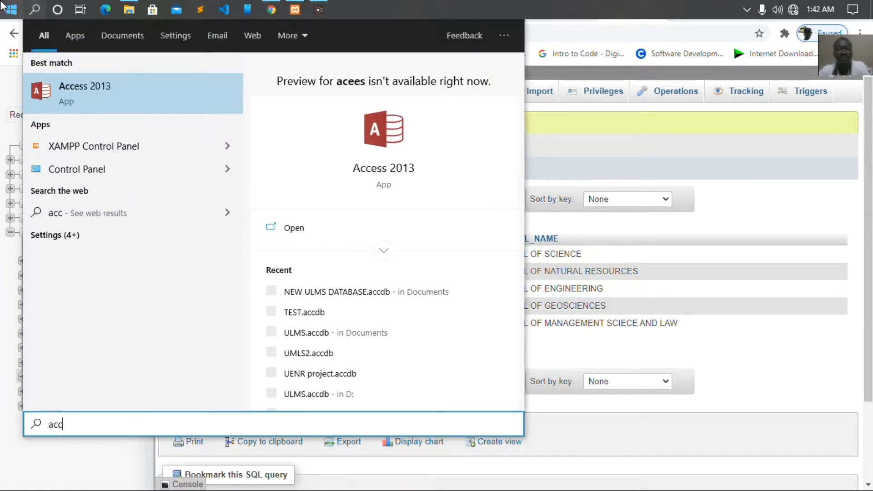
pyautogui.click(104, 87)
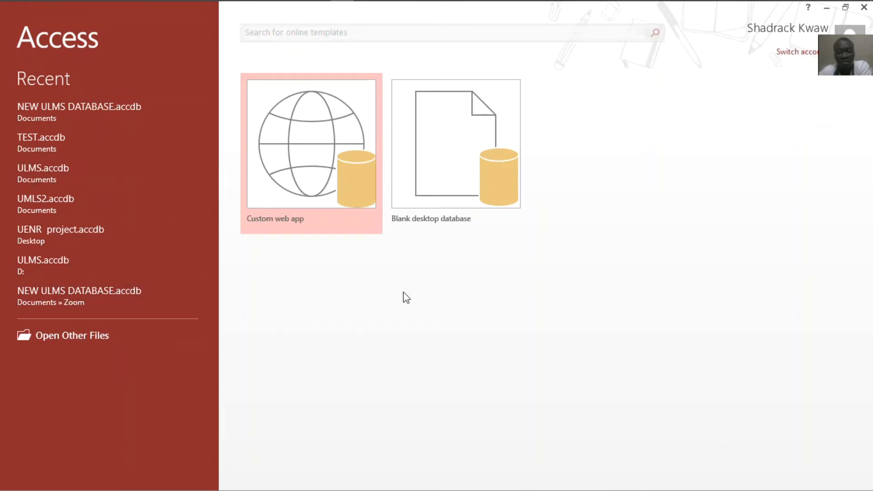
pyautogui.click(473, 172)
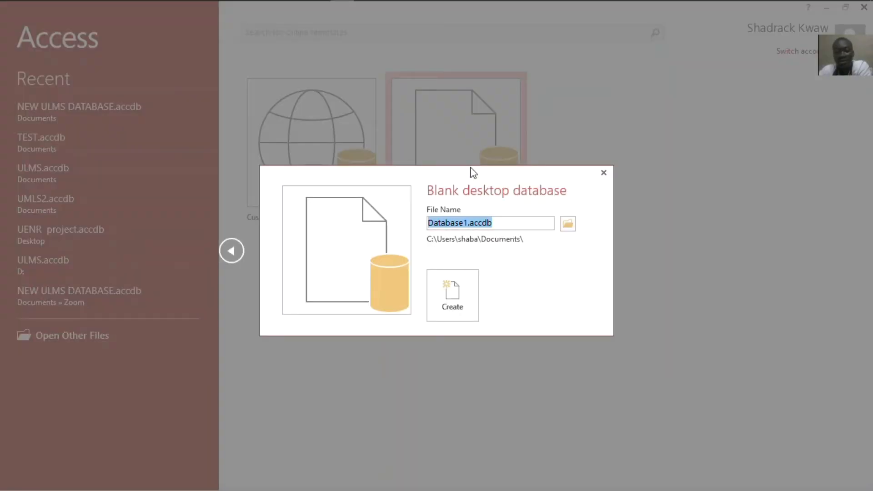
pyautogui.click(460, 281)
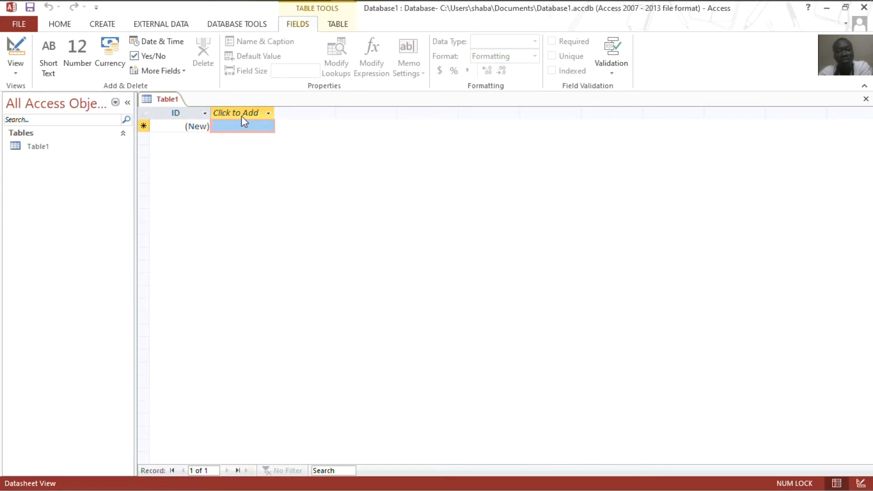
# - Switch the new table to Design View, saving it under the name Table1
pyautogui.rightClick(172, 107)
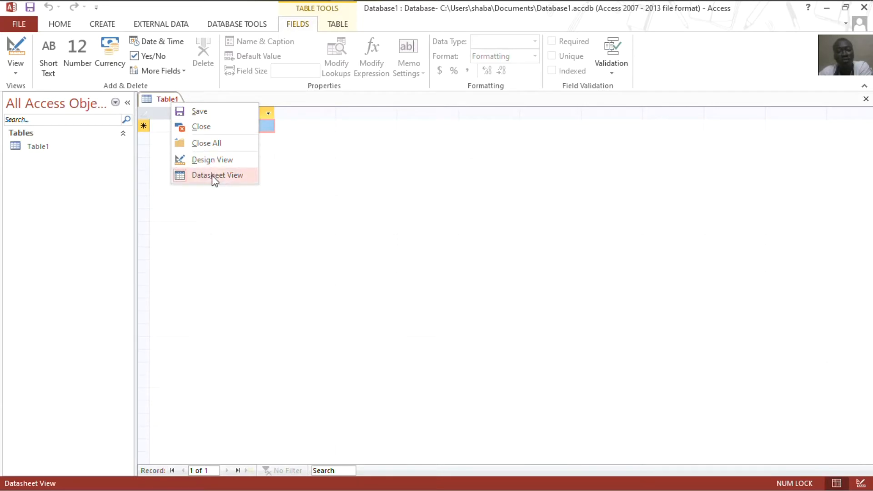
pyautogui.click(211, 159)
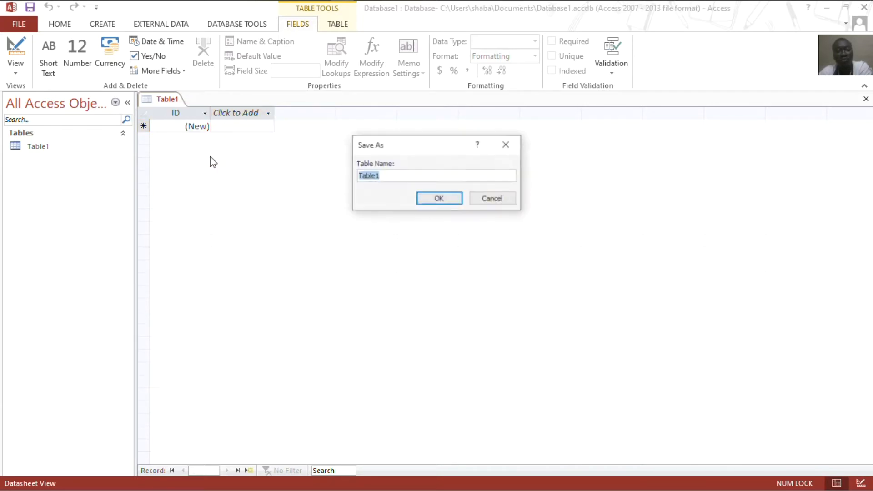
pyautogui.click(430, 198)
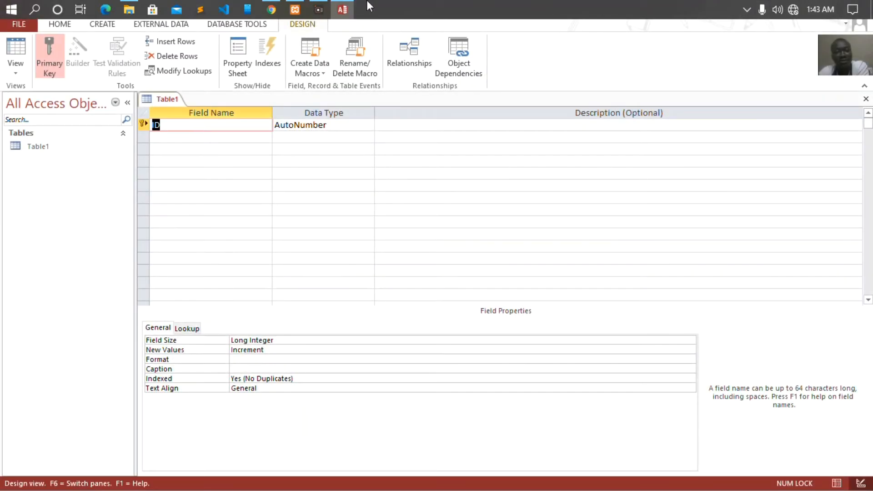
# - Reopen the recent SQL.xlsx workbook in Excel and go to the header row of the course list
pyautogui.click(31, 12)
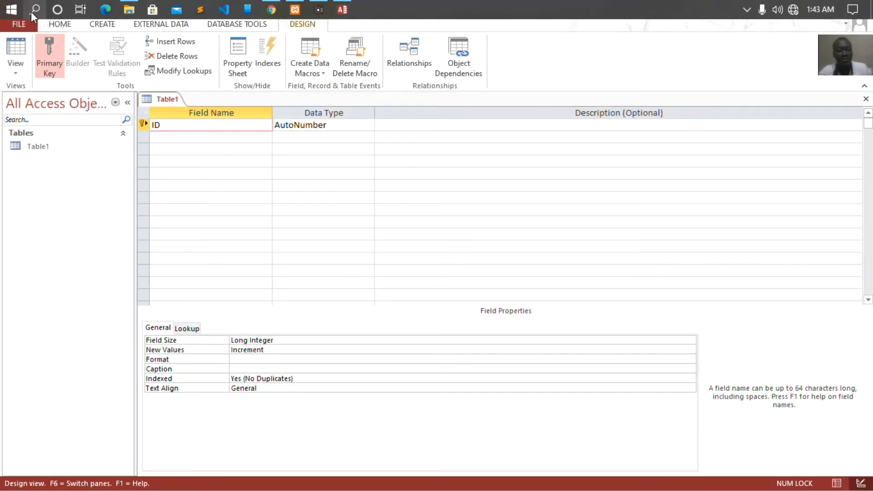
pyautogui.write('exe')
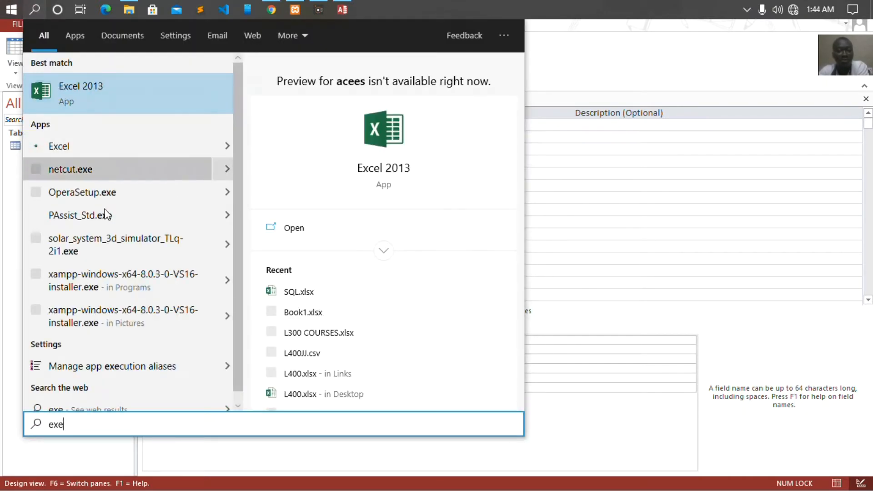
pyautogui.click(297, 292)
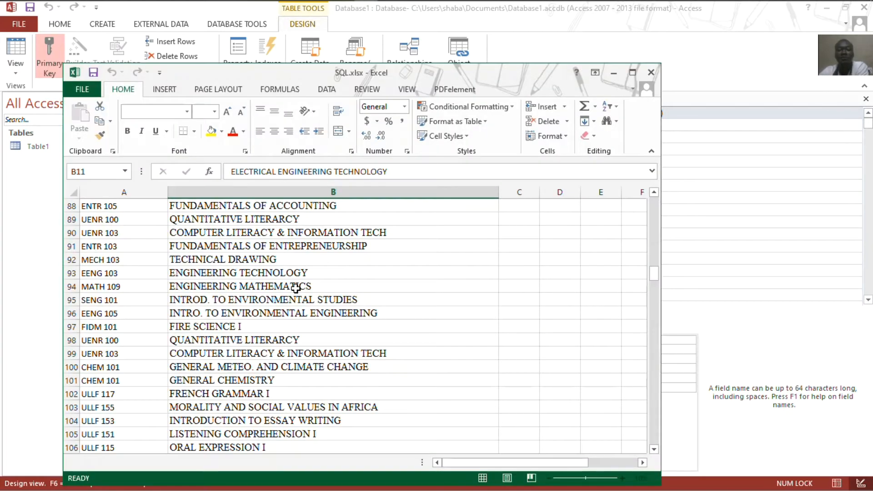
pyautogui.scroll(20, 290, 340)
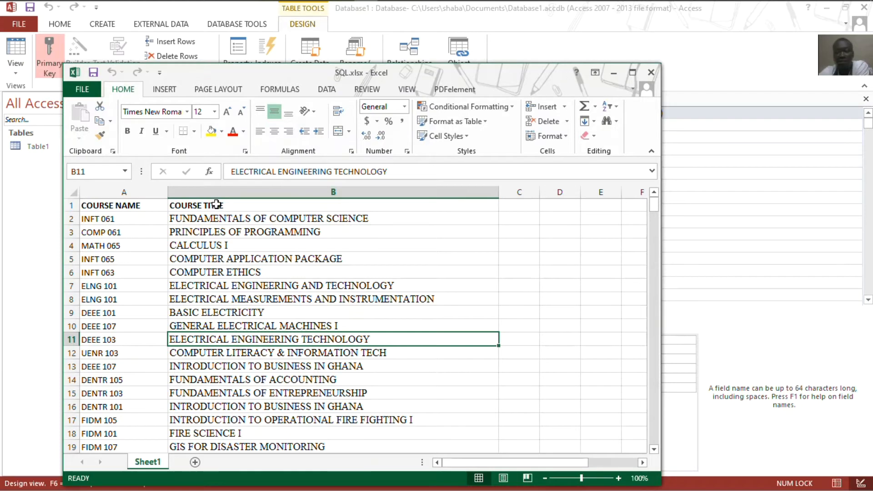
# - Copy the COURSE NAME header cell of the Excel course list
pyautogui.click(117, 206)
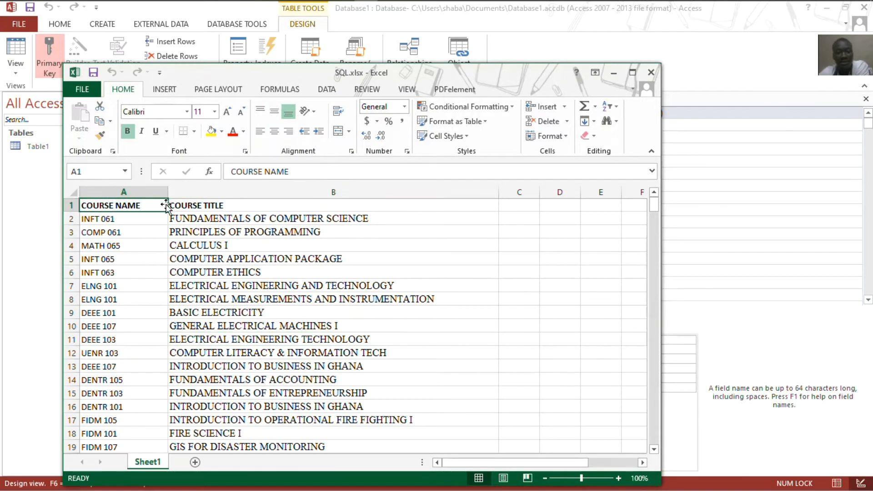
pyautogui.click(201, 206)
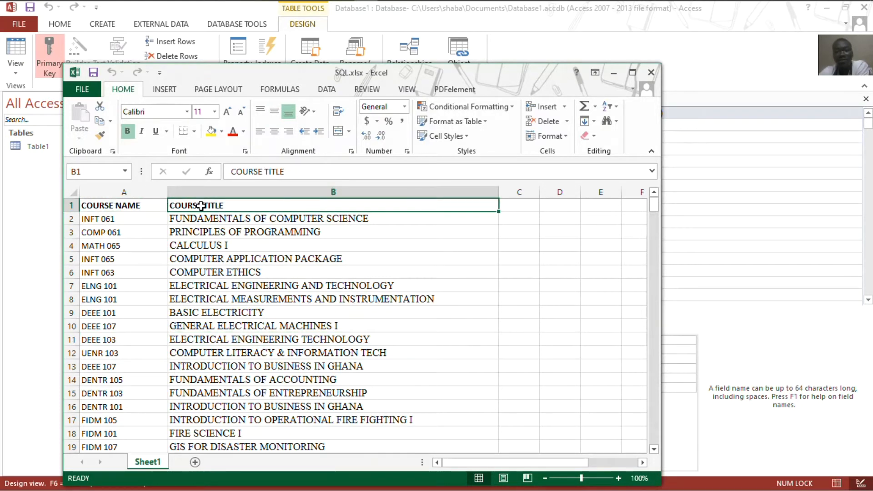
pyautogui.click(133, 207)
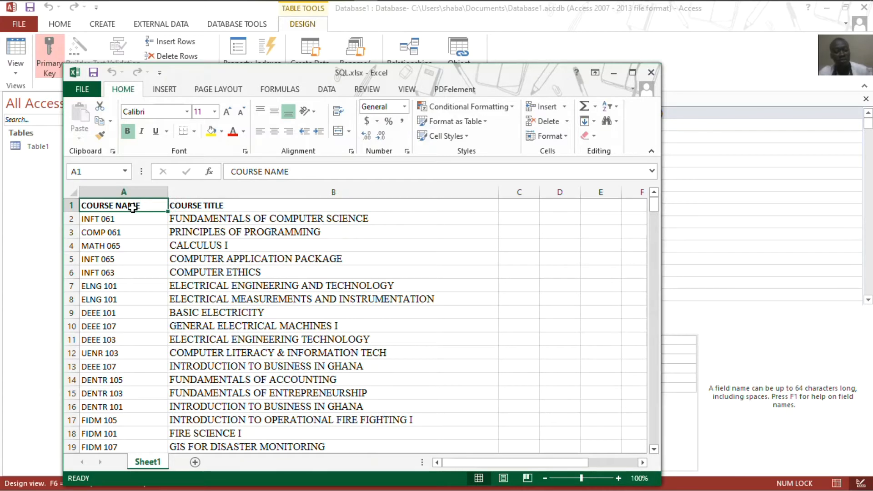
pyautogui.hotkey('ctrl', 'c')
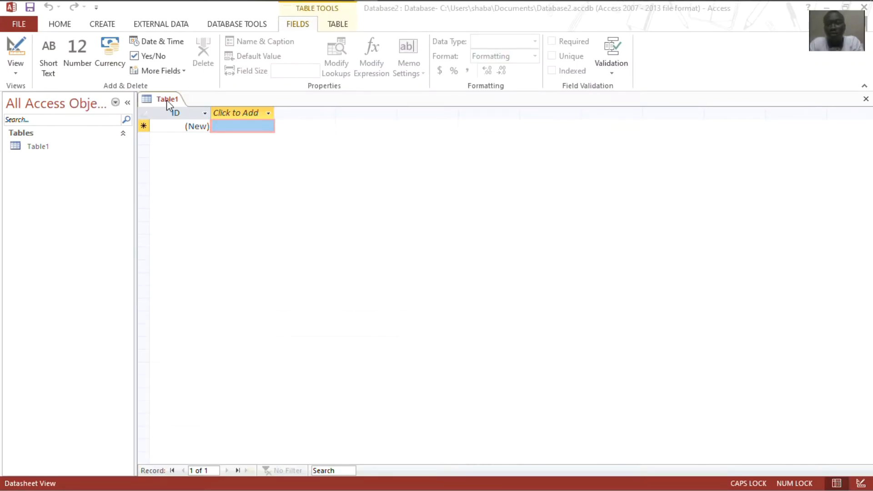
# - Switch the new Access table to Design View, saving it as Table1, and go to the empty row below the ID field
pyautogui.rightClick(166, 99)
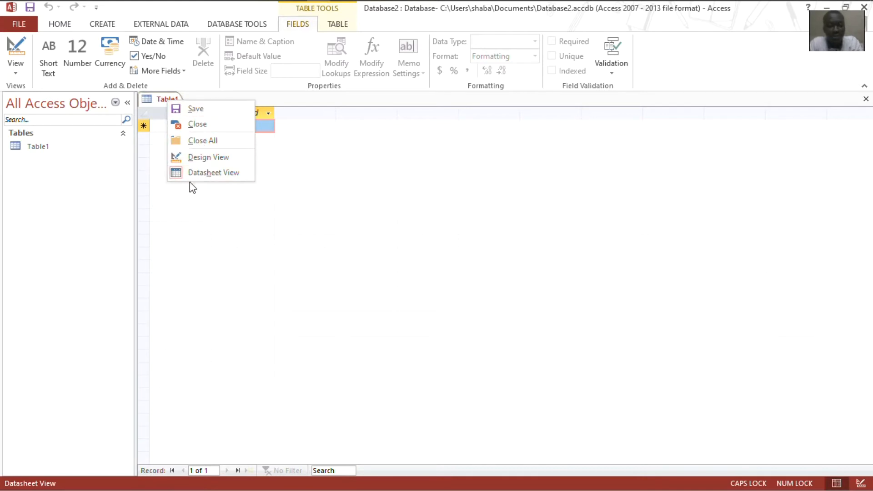
pyautogui.click(204, 159)
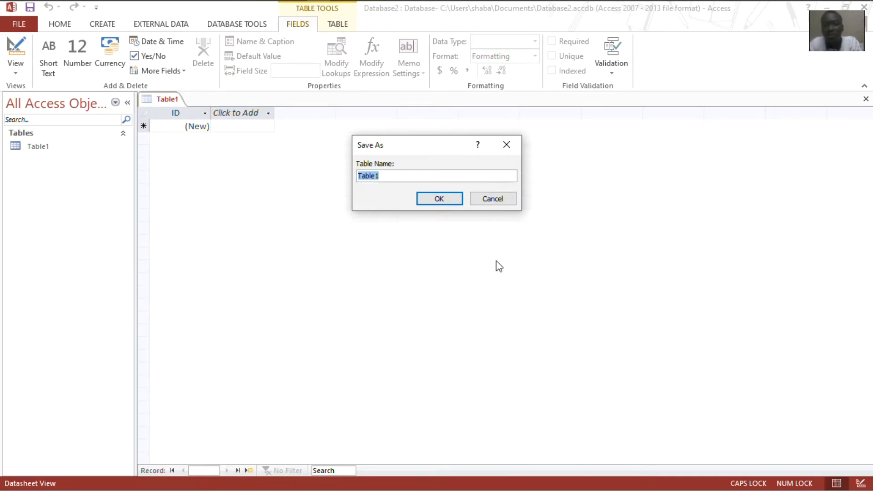
pyautogui.click(437, 199)
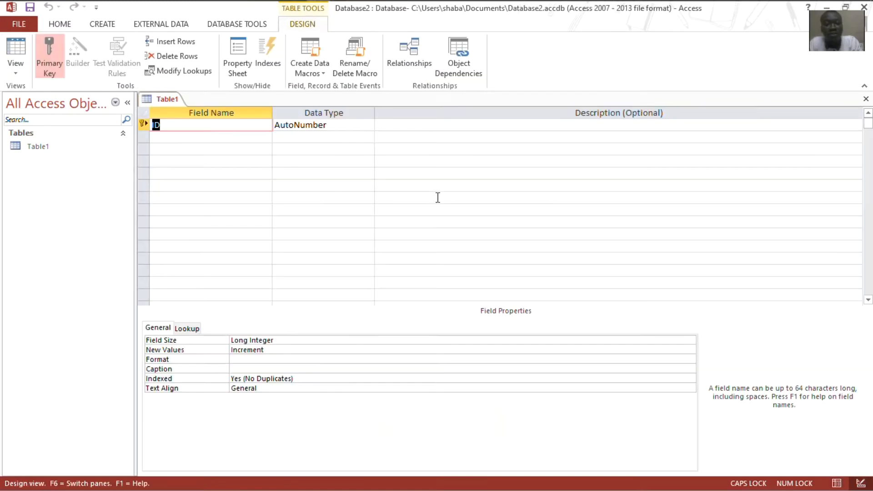
pyautogui.click(225, 141)
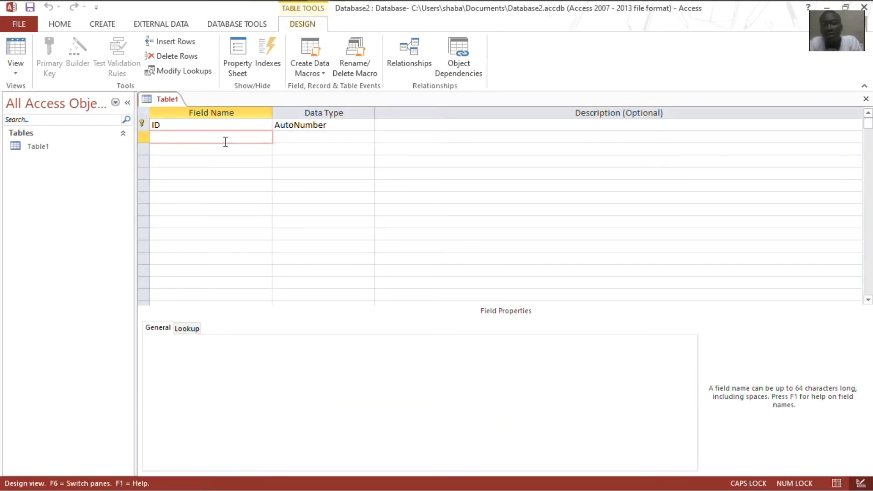
pyautogui.click(205, 124)
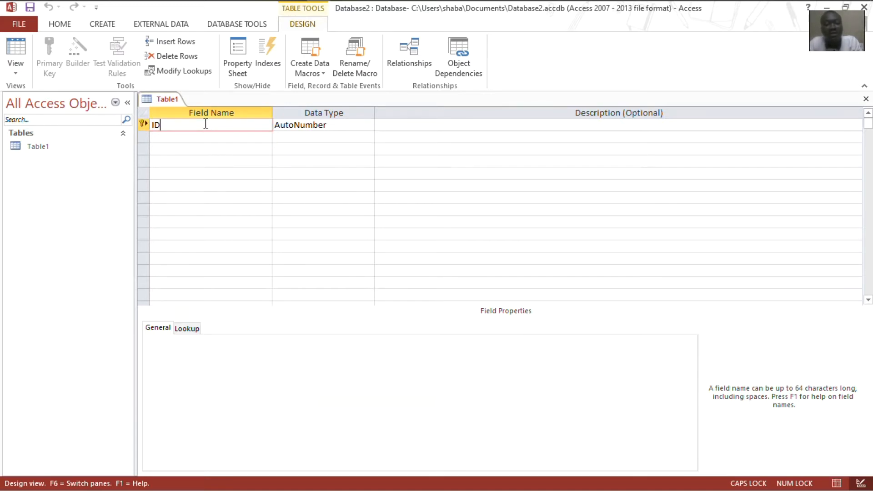
pyautogui.click(174, 138)
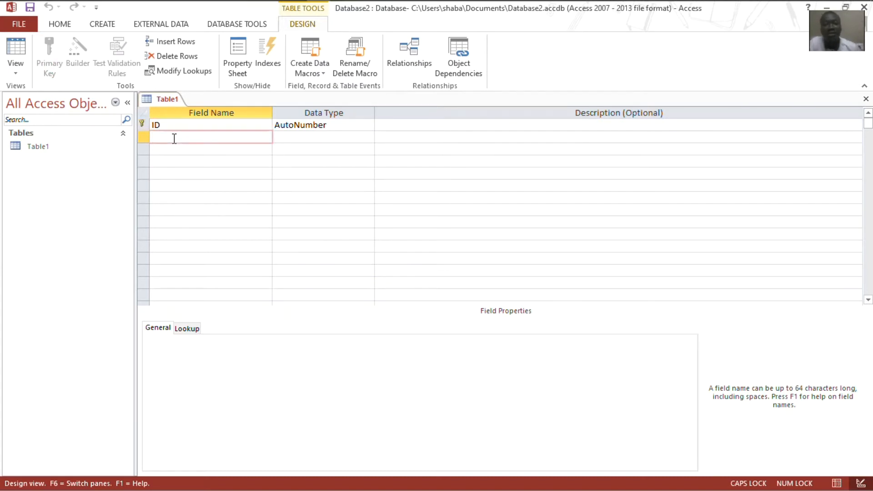
# - Copy the COURSE NAME header from SQL.xlsx in Excel and add it in Access as a Short Text field below ID
pyautogui.moveTo(231, 7)
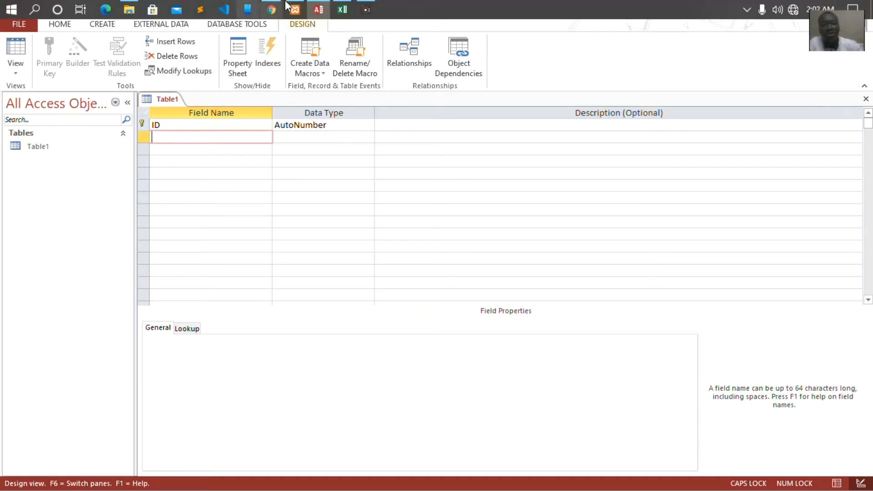
pyautogui.click(343, 10)
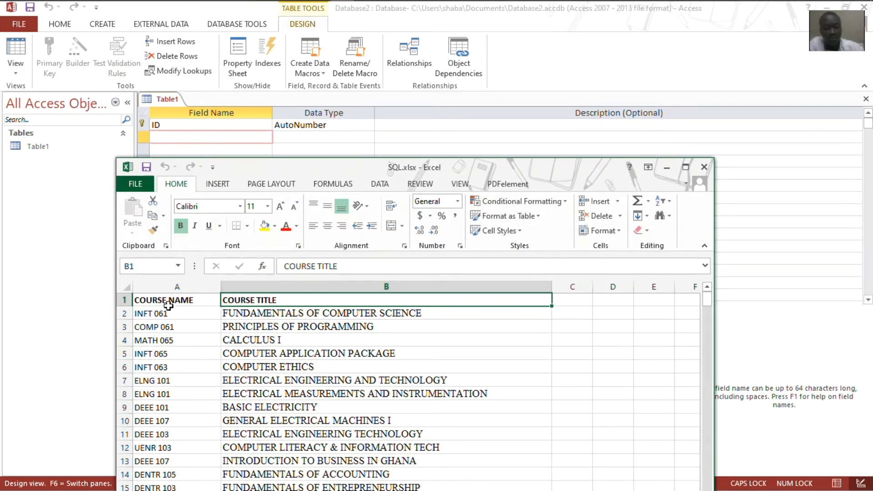
pyautogui.click(174, 300)
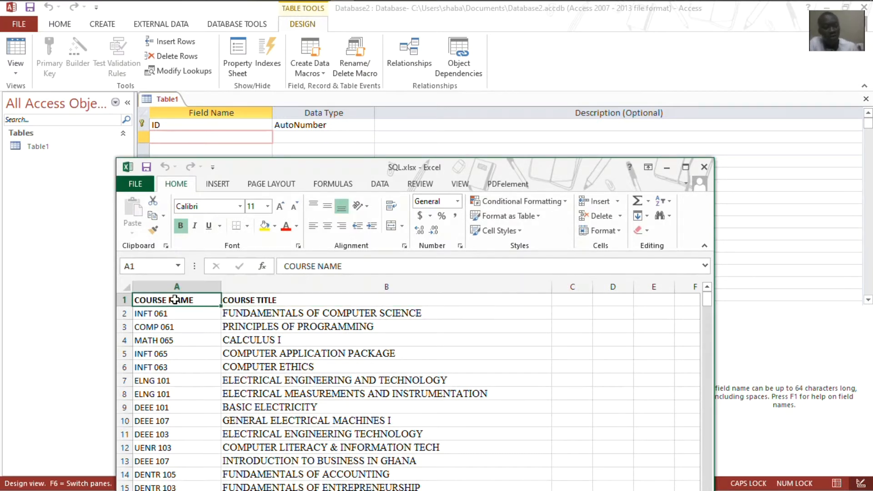
pyautogui.hotkey('ctrl', 'c')
pyautogui.moveTo(277, 5)
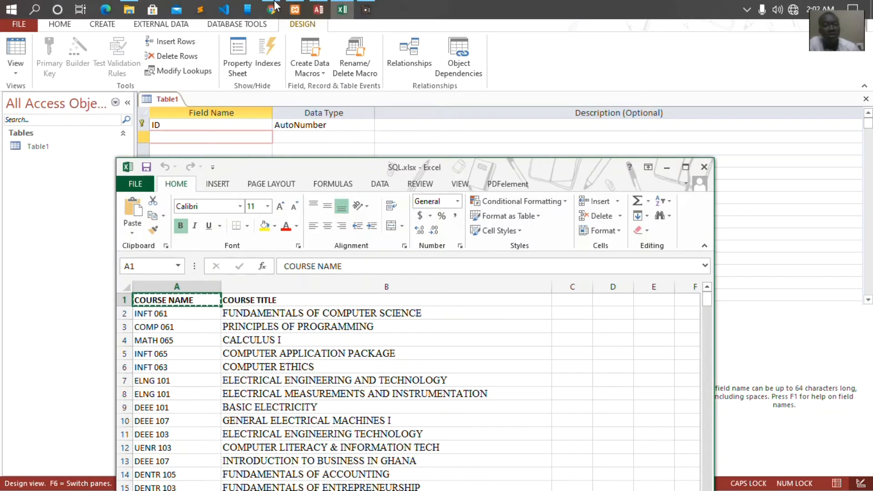
pyautogui.click(316, 9)
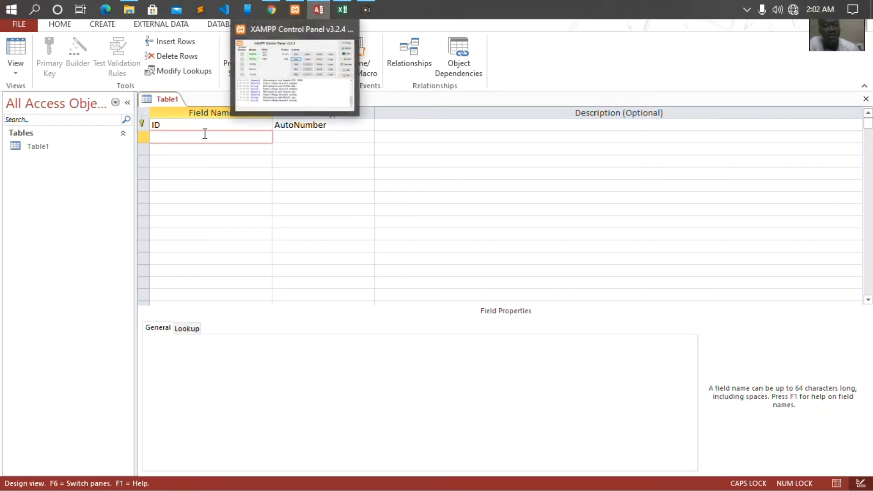
pyautogui.hotkey('ctrl', 'v')
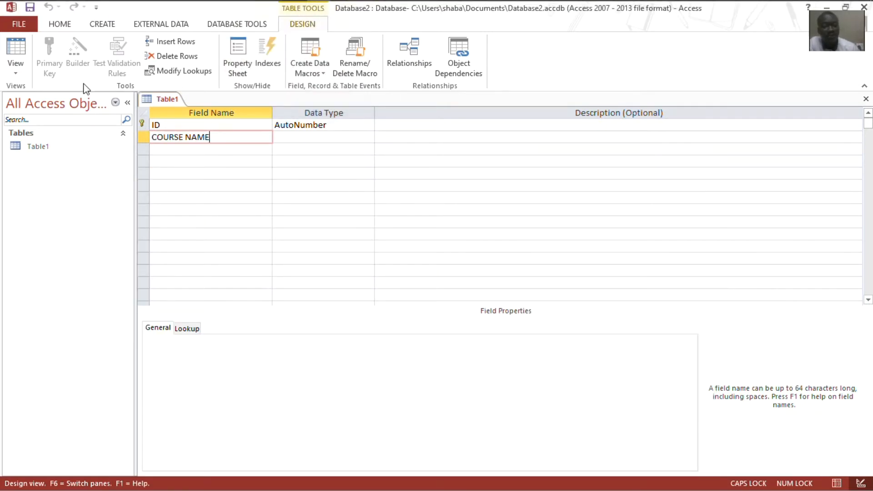
pyautogui.click(338, 140)
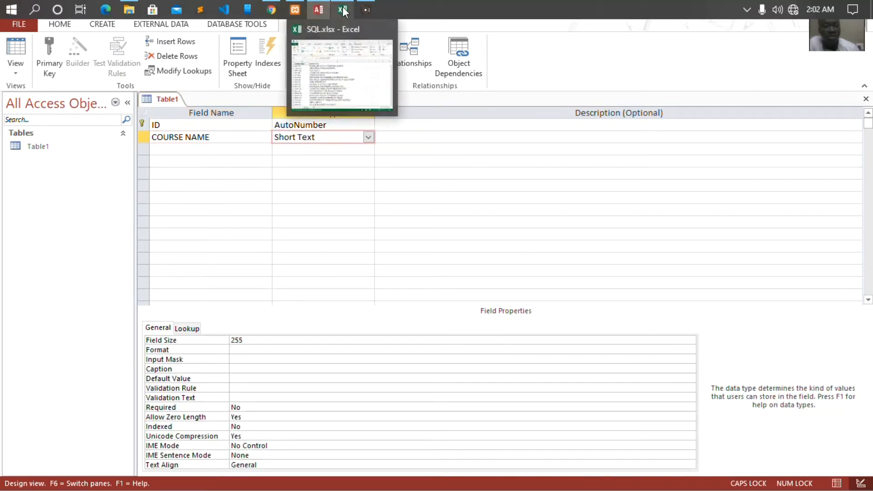
# - Switch to Excel and change the header in cell A1 to COURSE CODE
pyautogui.click(343, 12)
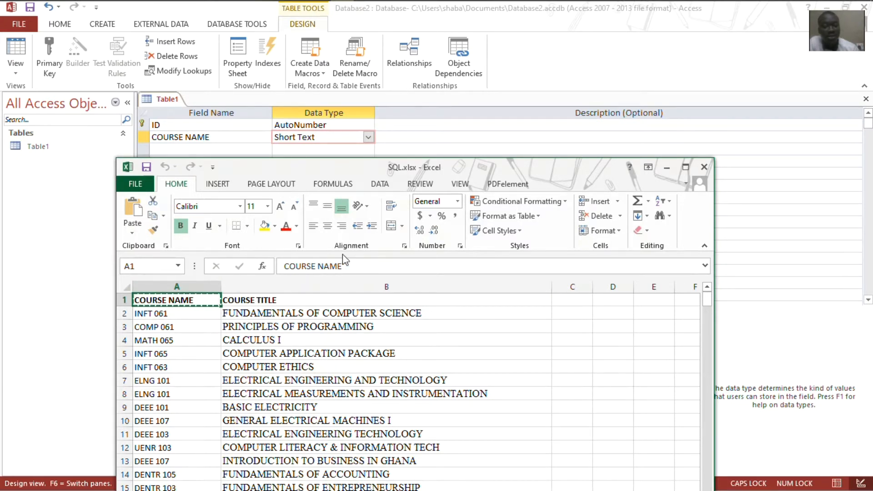
pyautogui.moveTo(345, 265); pyautogui.dragTo(318, 268)
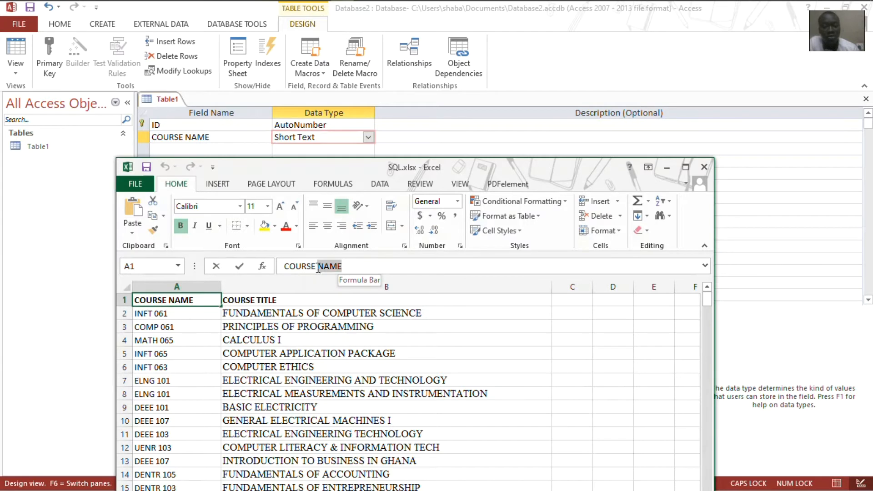
pyautogui.write('CODE')
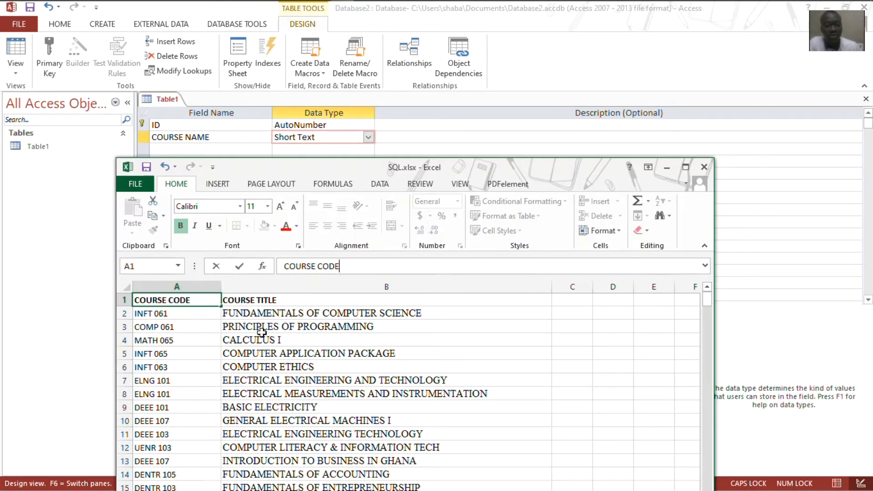
pyautogui.click(227, 326)
# - Copy the COURSE CODE header and replace the COURSE NAME field name in the Access table with it
pyautogui.click(180, 300)
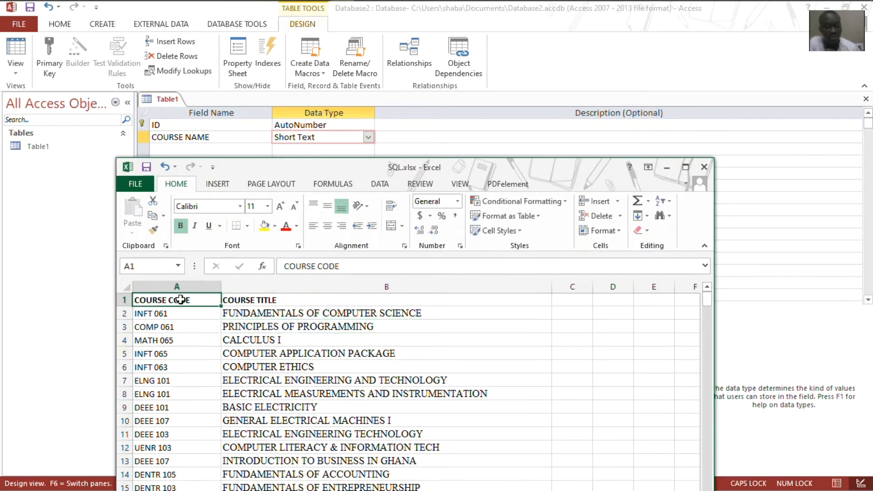
pyautogui.hotkey('ctrl', 'c')
pyautogui.moveTo(293, 4)
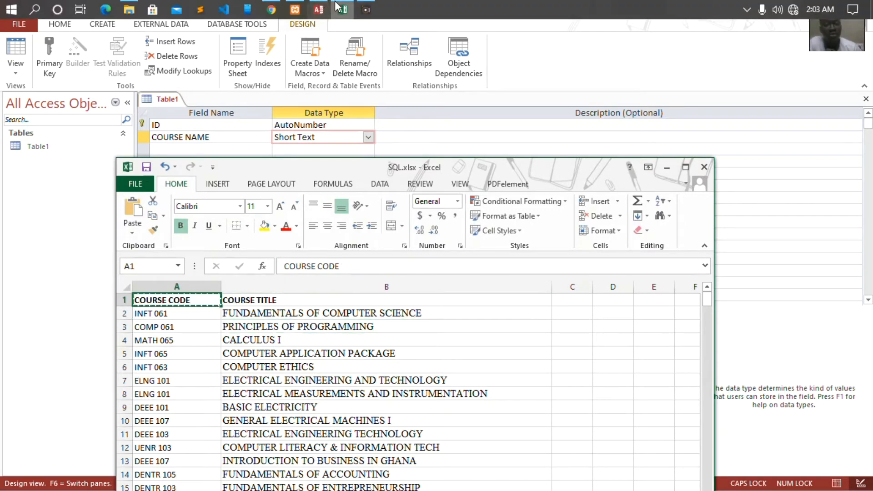
pyautogui.click(320, 9)
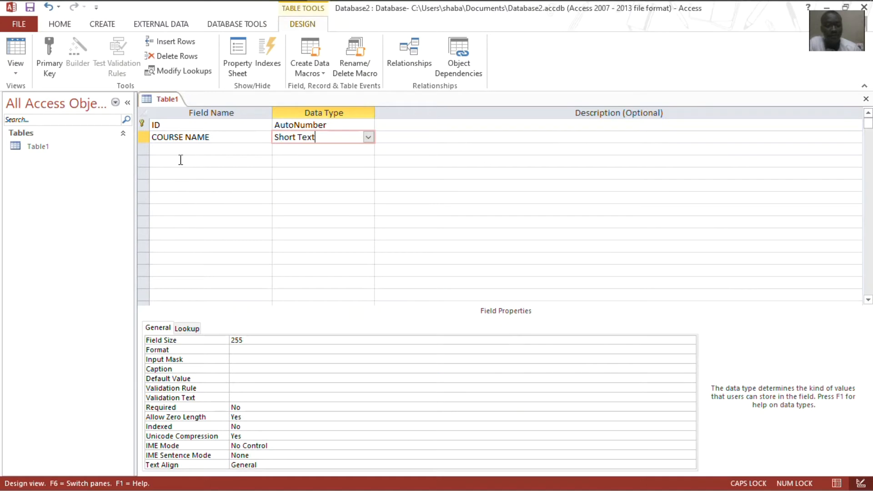
pyautogui.moveTo(217, 139); pyautogui.dragTo(148, 139)
pyautogui.hotkey('ctrl', 'v')
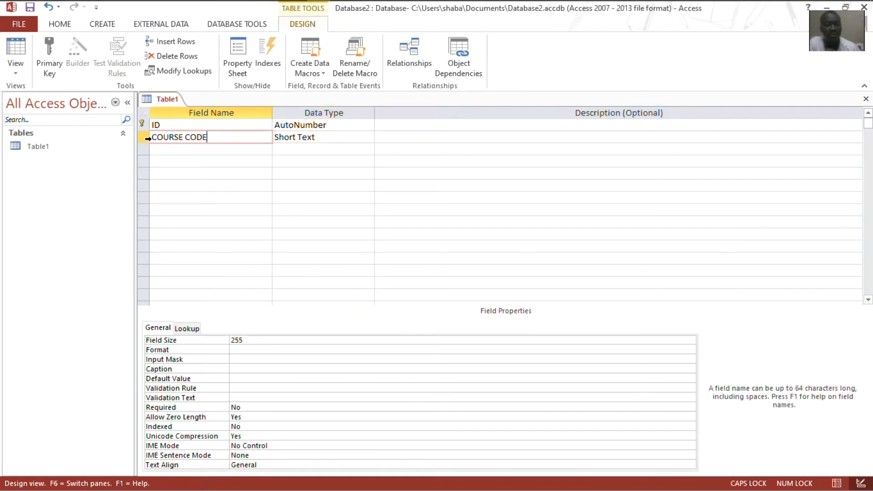
# - Copy the COURSE TITLE header from Excel and add it in Access as a Short Text field below COURSE CODE
pyautogui.click(344, 8)
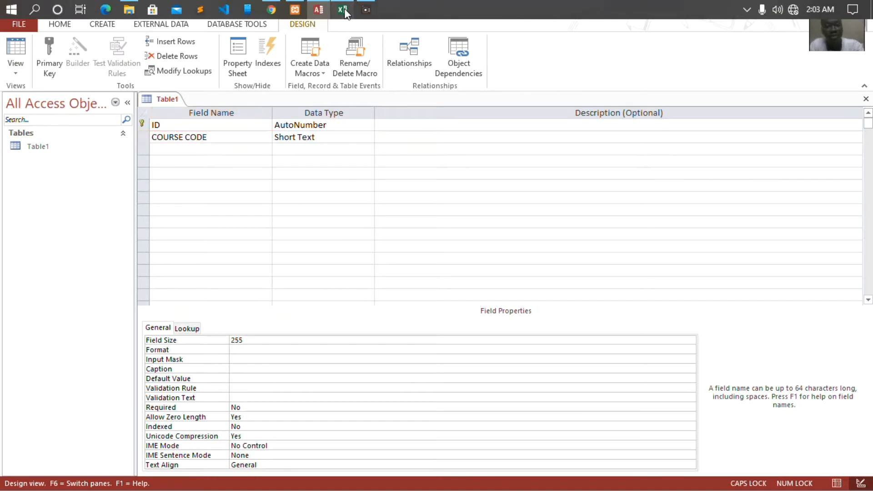
pyautogui.click(249, 301)
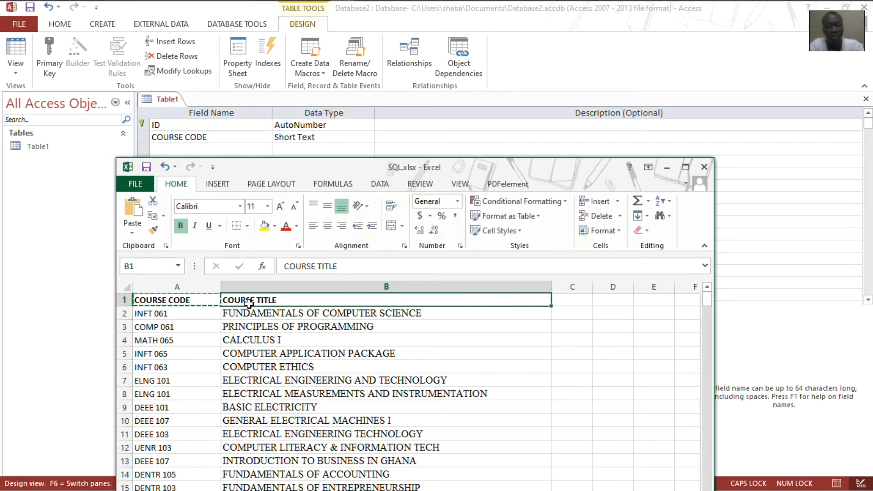
pyautogui.hotkey('ctrl', 'c')
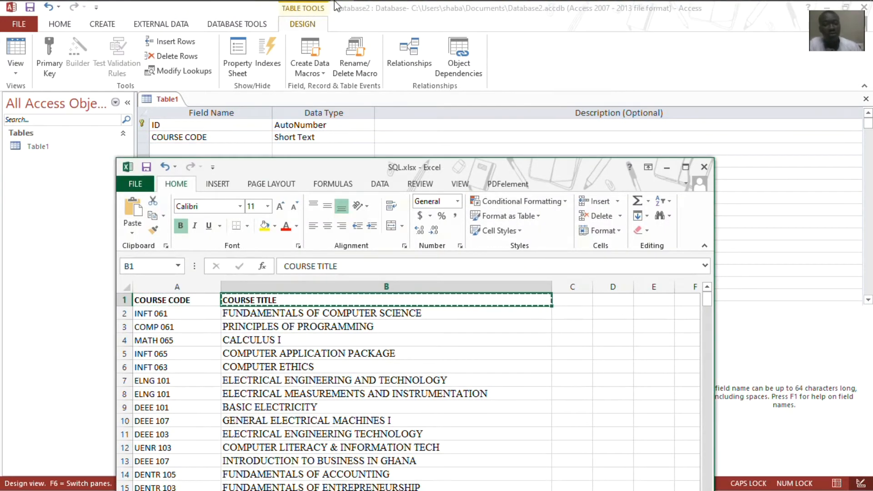
pyautogui.click(319, 4)
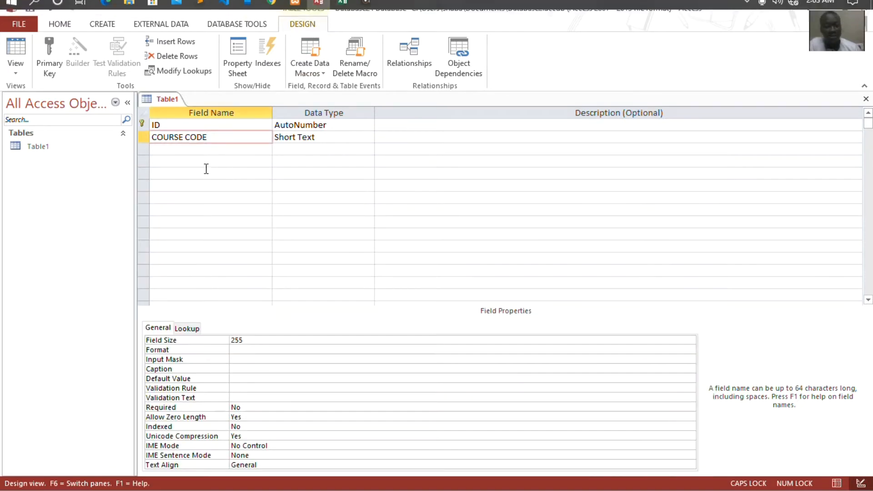
pyautogui.click(198, 150)
pyautogui.hotkey('ctrl', 'v')
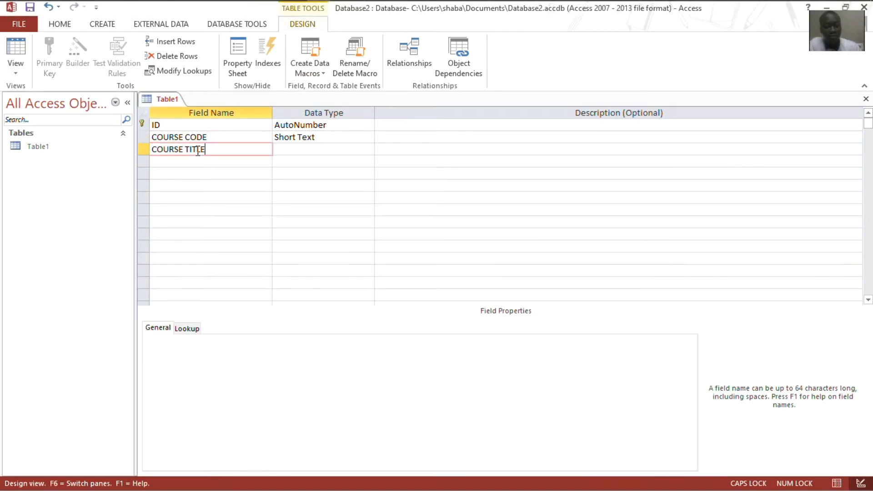
pyautogui.click(320, 149)
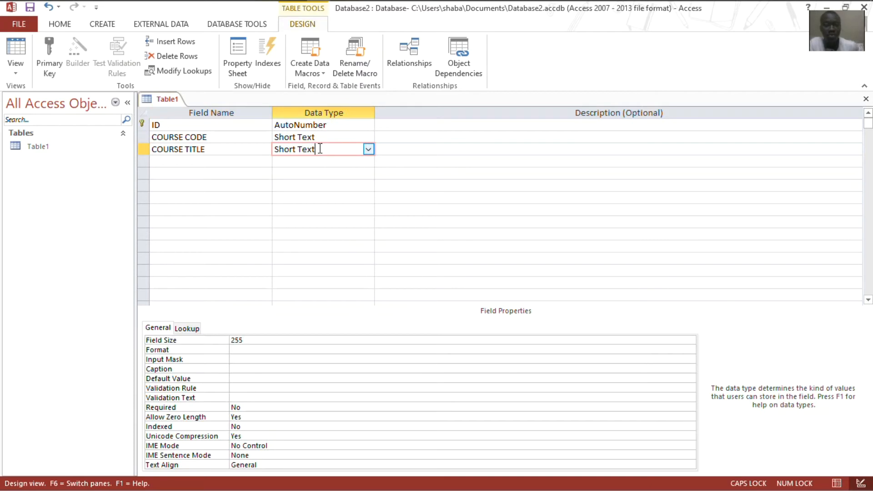
# - Save the design of Table1 and switch the table to Datasheet View
pyautogui.rightClick(170, 97)
pyautogui.click(191, 107)
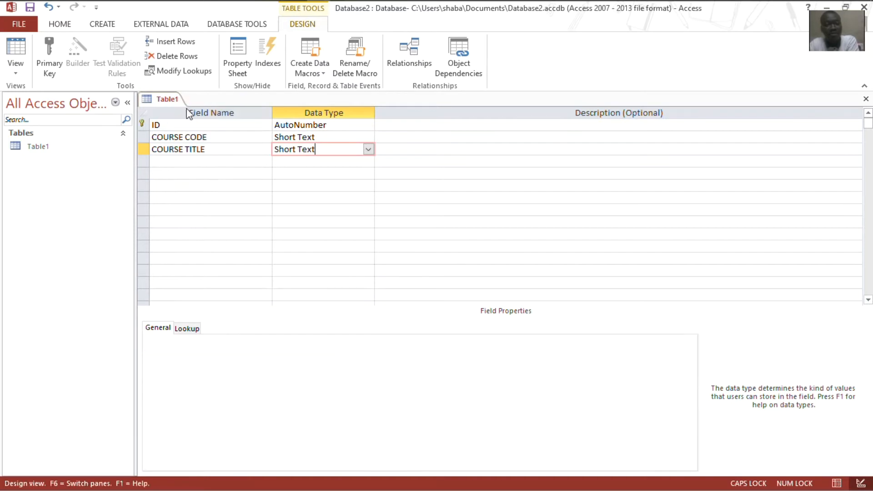
pyautogui.rightClick(155, 96)
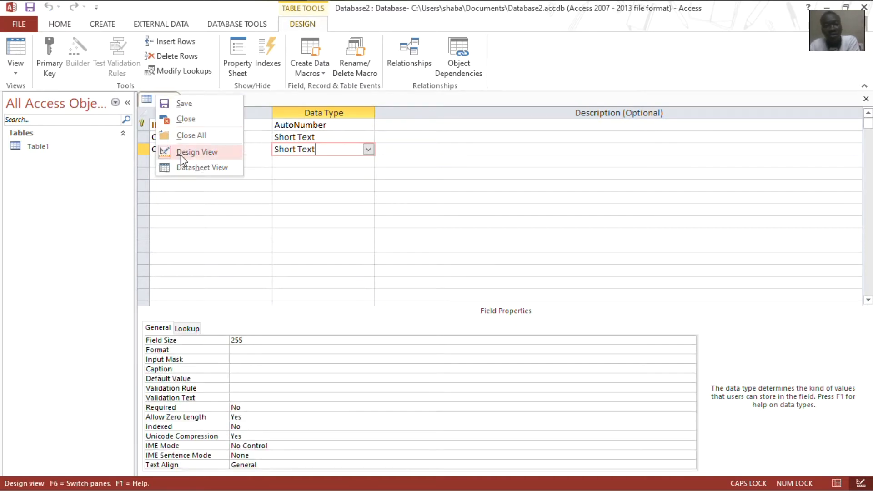
pyautogui.click(182, 166)
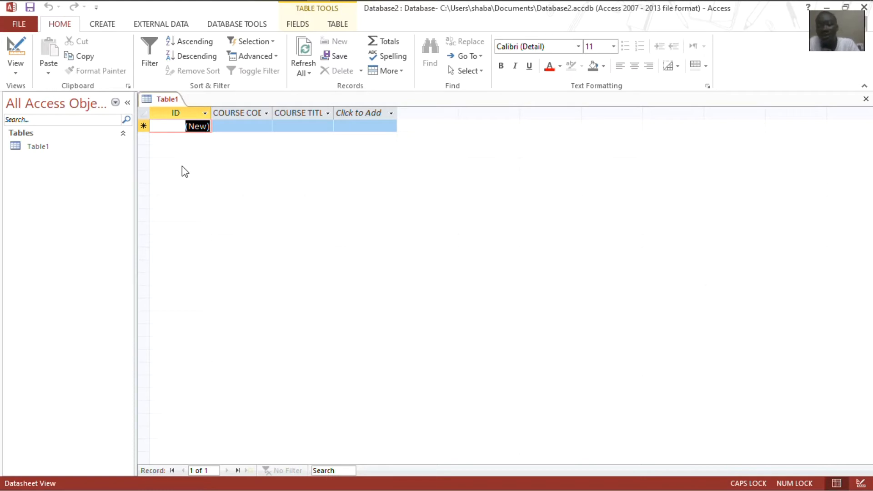
# - Close Table1 while keeping the database open
pyautogui.rightClick(166, 104)
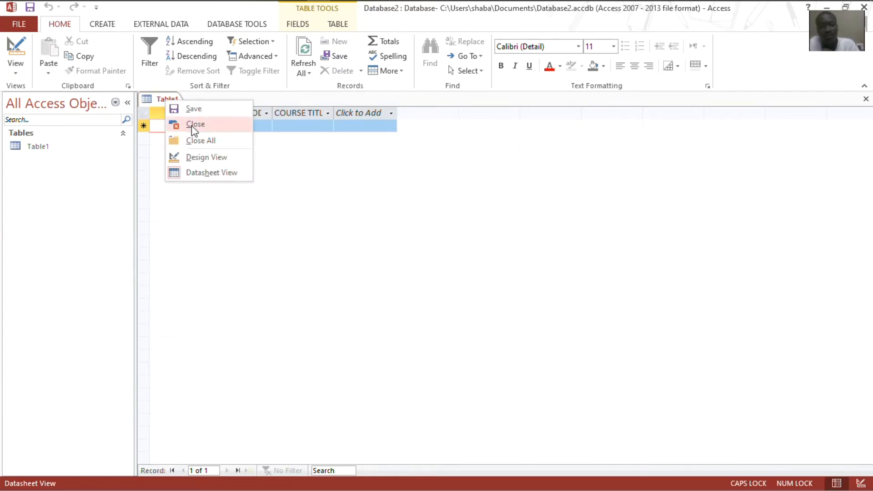
pyautogui.click(195, 131)
pyautogui.moveTo(300, 5)
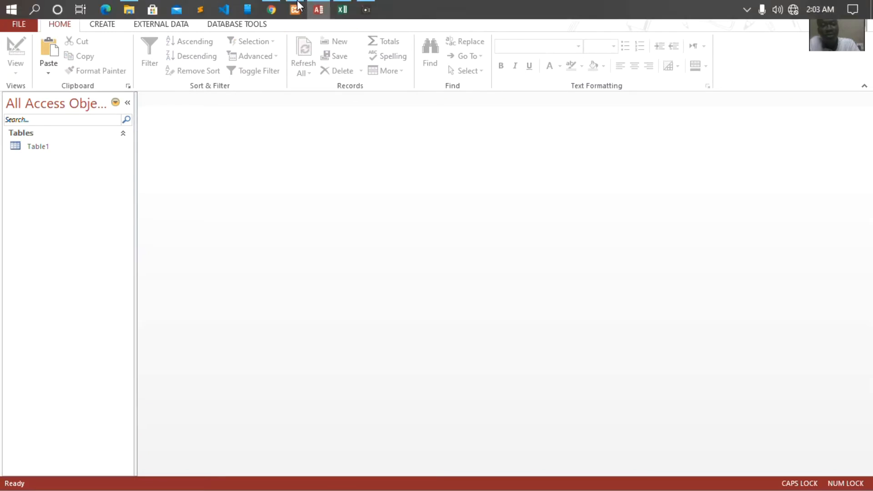
# - Switch to Excel, clear the copy marquee from the COURSE TITLE header, and close the SQL.xlsx workbook
pyautogui.click(344, 7)
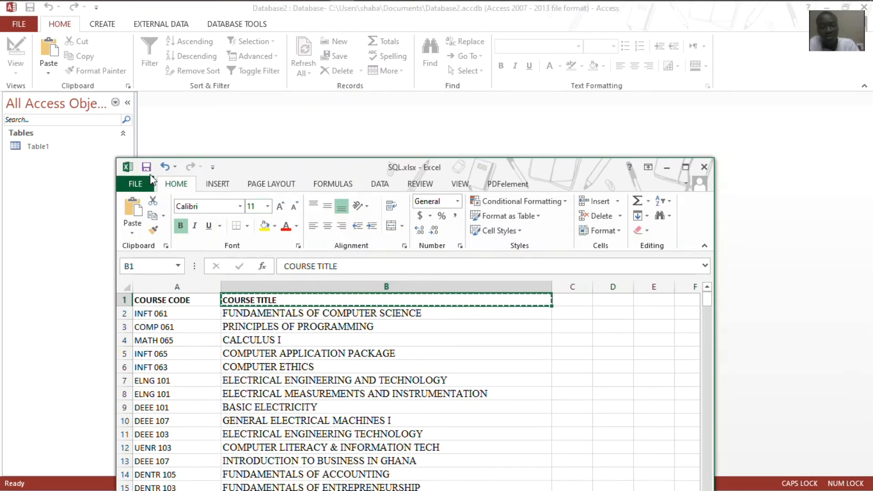
pyautogui.press('Escape')
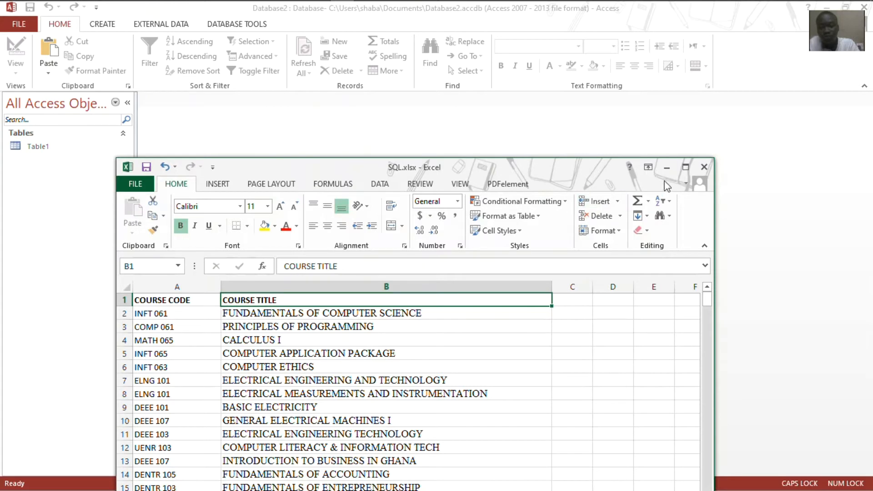
pyautogui.click(704, 167)
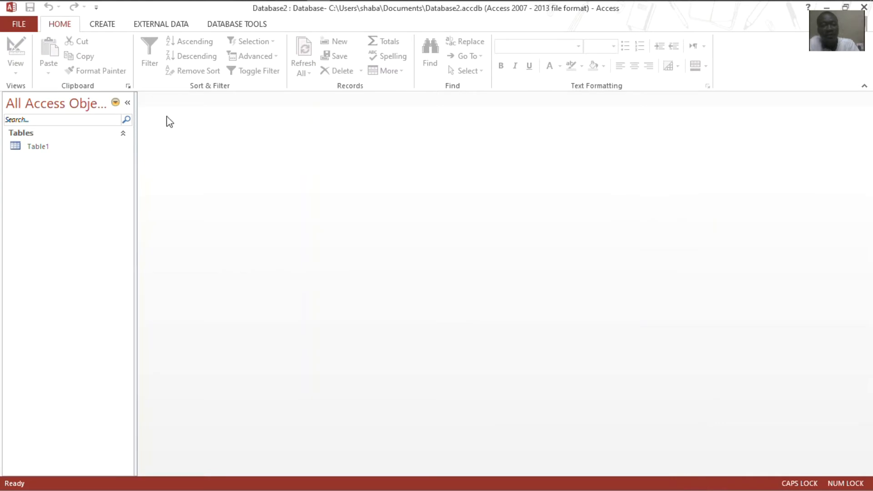
# - Start an Excel spreadsheet import into the Access database with SQL.xlsx from the Desktop as the source file
pyautogui.click(157, 28)
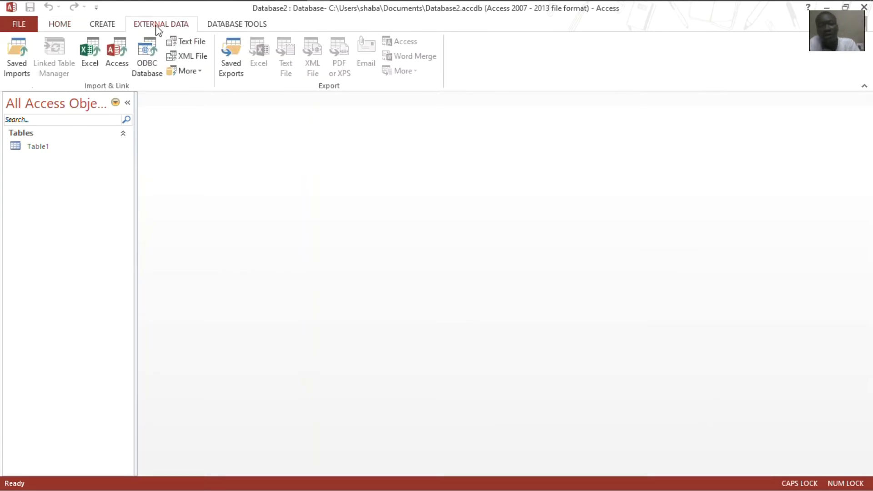
pyautogui.click(93, 62)
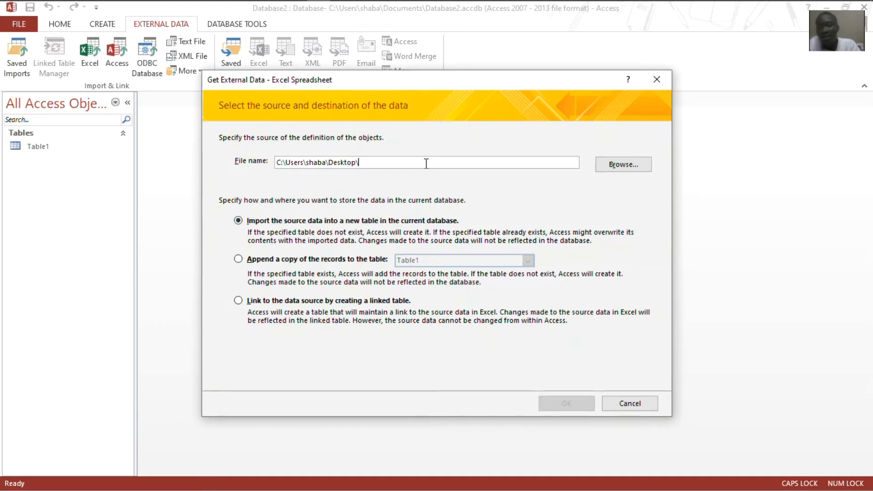
pyautogui.click(632, 162)
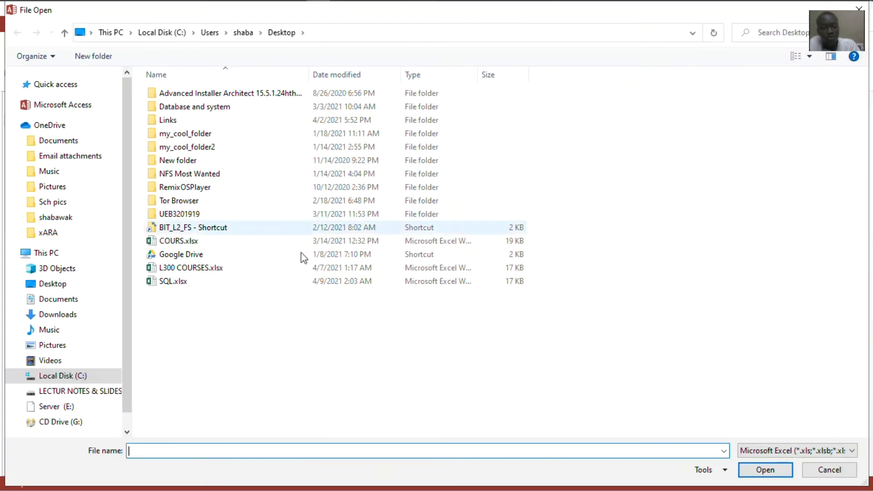
pyautogui.click(163, 282)
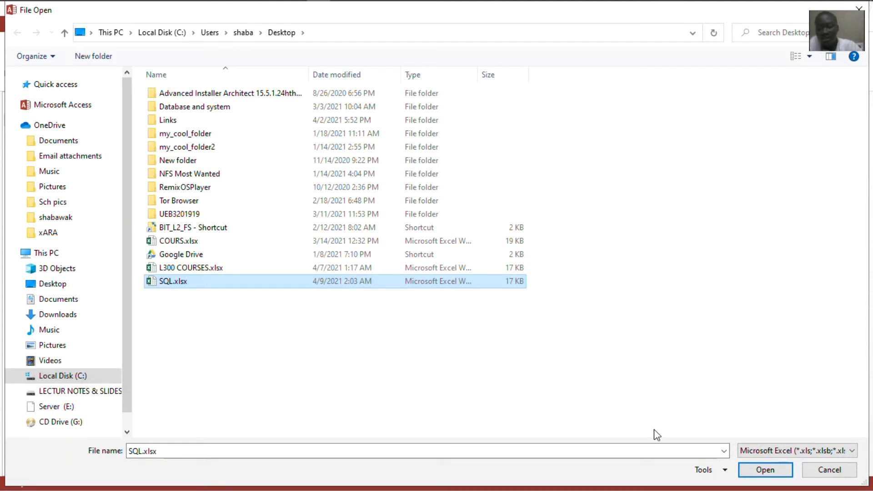
pyautogui.click(750, 470)
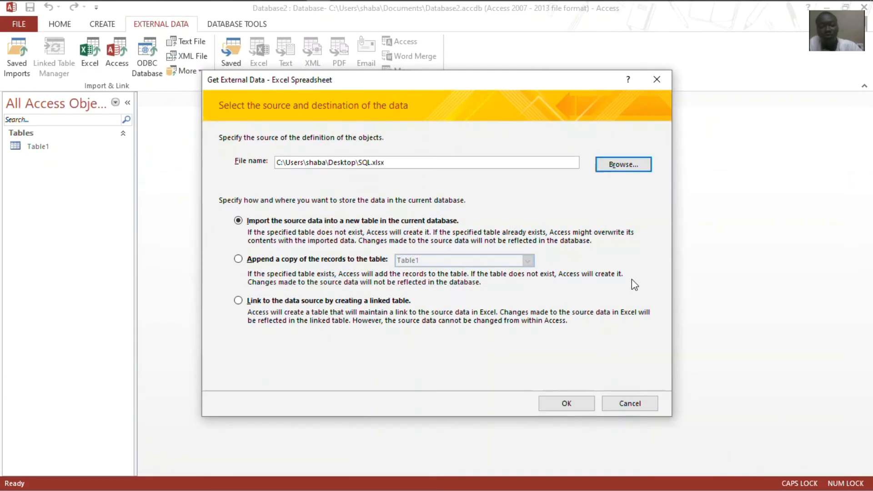
# - Append a copy of the spreadsheet records to Table1 and complete the import without saving the import steps
pyautogui.click(238, 259)
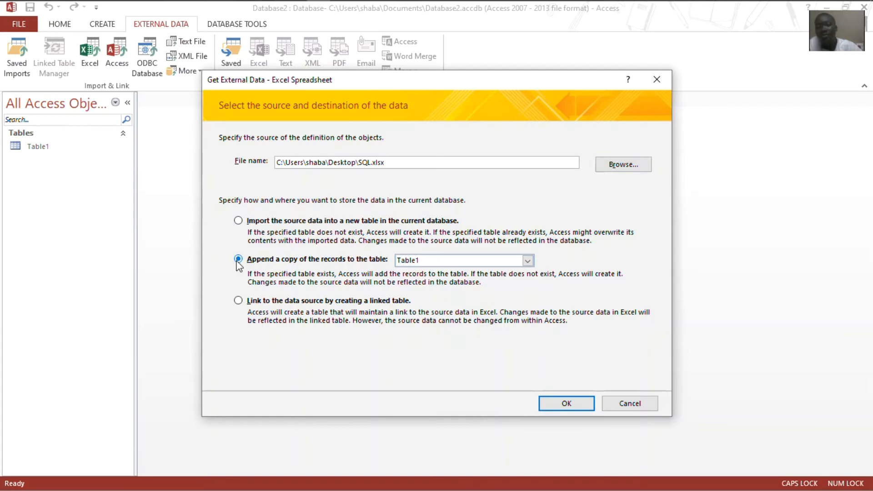
pyautogui.click(527, 262)
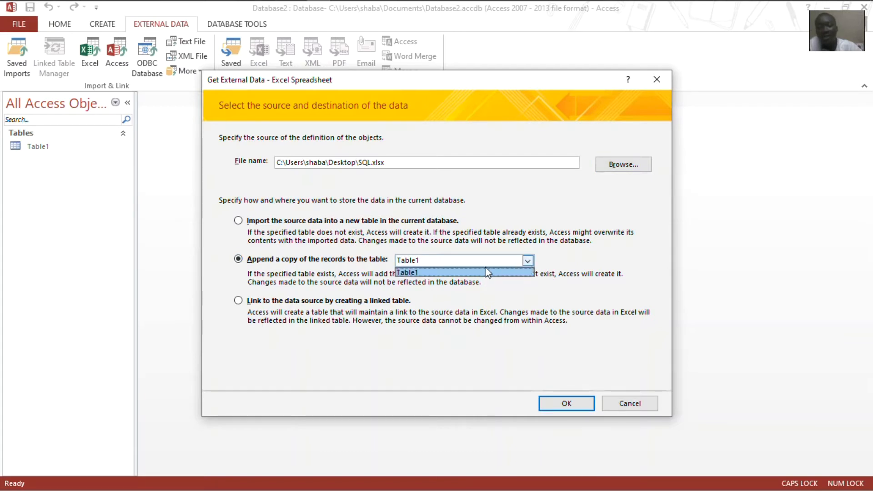
pyautogui.click(460, 275)
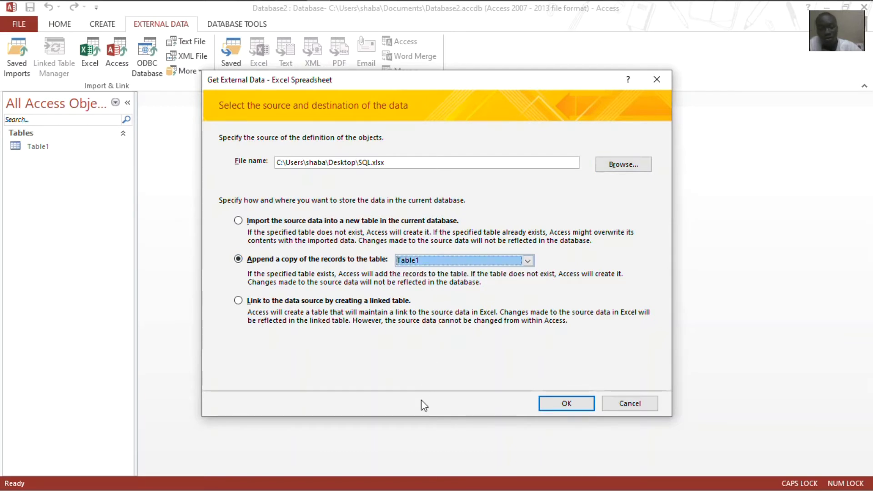
pyautogui.click(573, 404)
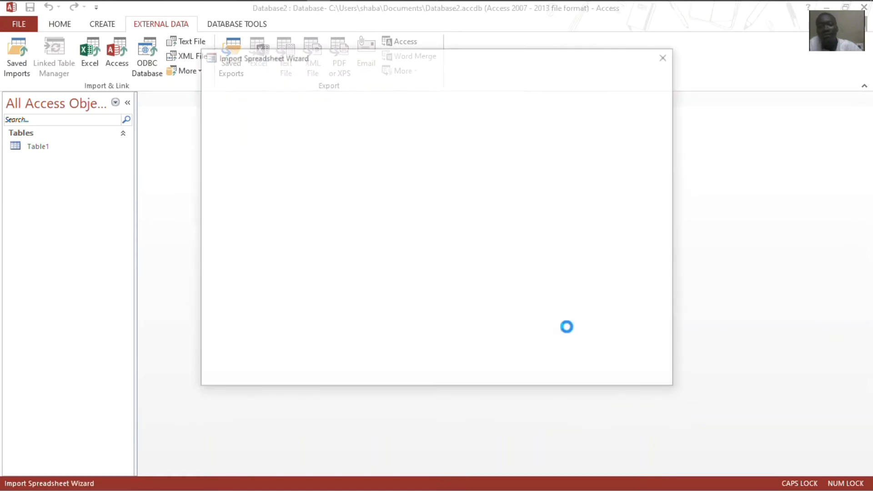
pyautogui.click(557, 369)
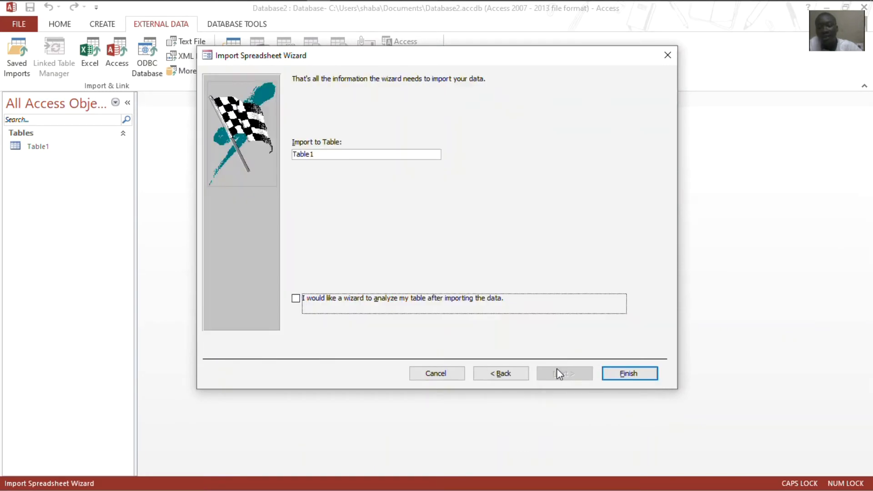
pyautogui.click(635, 374)
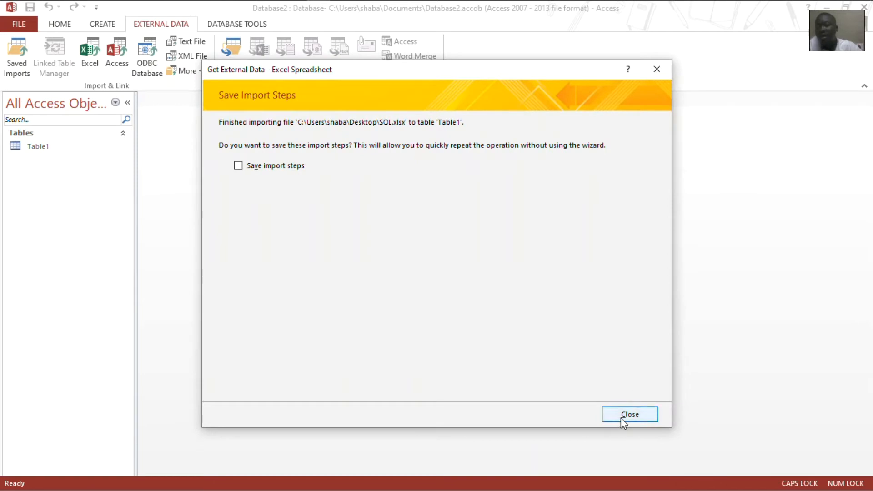
pyautogui.click(622, 416)
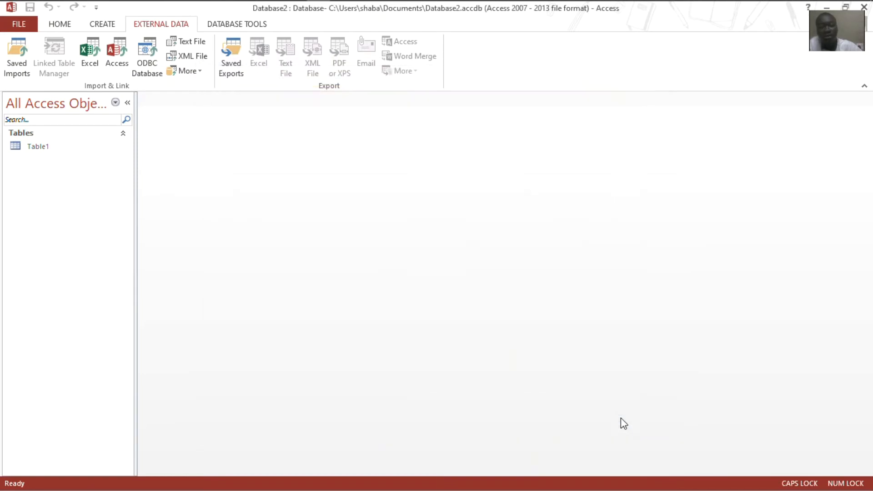
# - Open Table1, widen the COURSE TITLE column to fit the full titles, and close the table with its layout saved
pyautogui.doubleClick(35, 149)
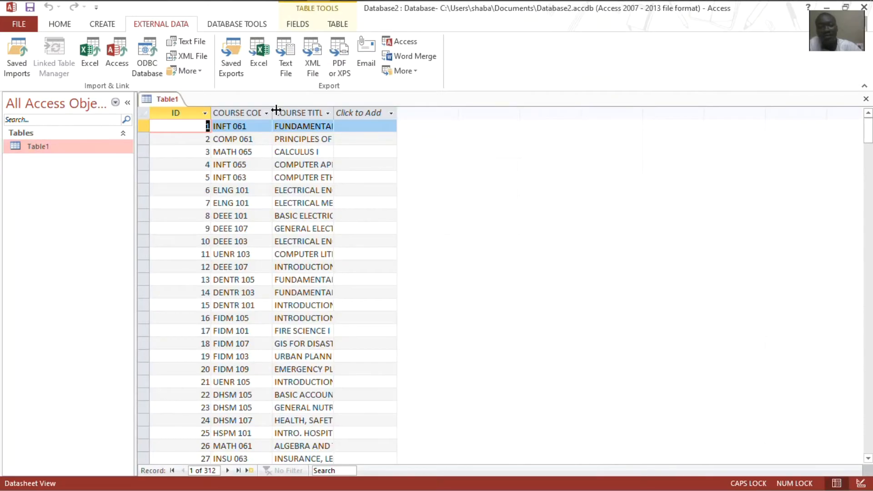
pyautogui.moveTo(334, 109); pyautogui.dragTo(599, 109)
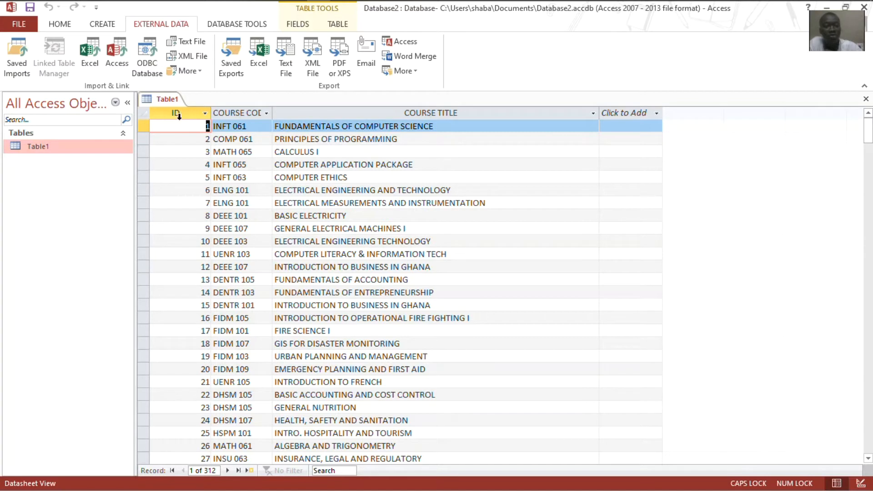
pyautogui.rightClick(172, 101)
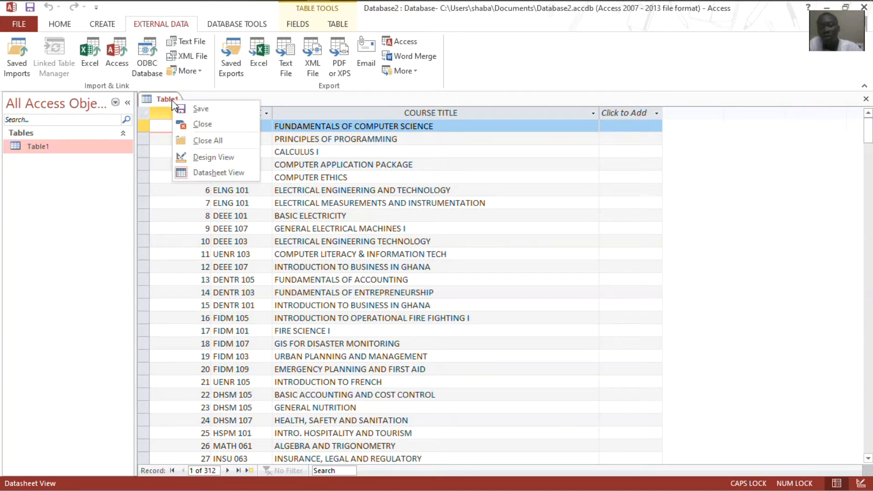
pyautogui.click(187, 124)
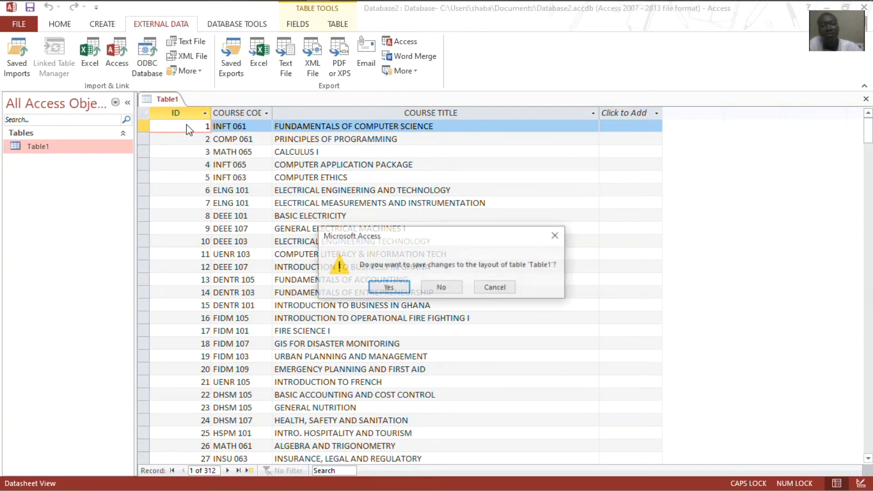
pyautogui.click(391, 287)
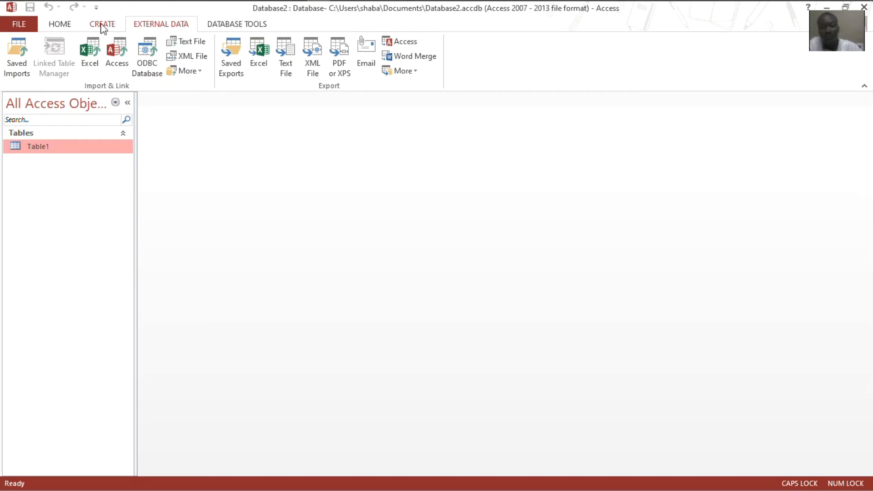
# - Start a Find Duplicates query with the Query Wizard, using Table1 as the table to search
pyautogui.click(102, 25)
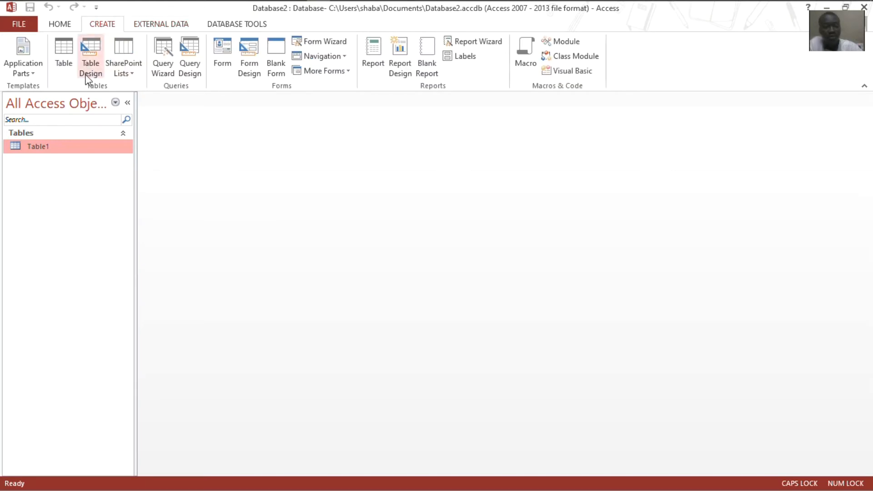
pyautogui.click(168, 61)
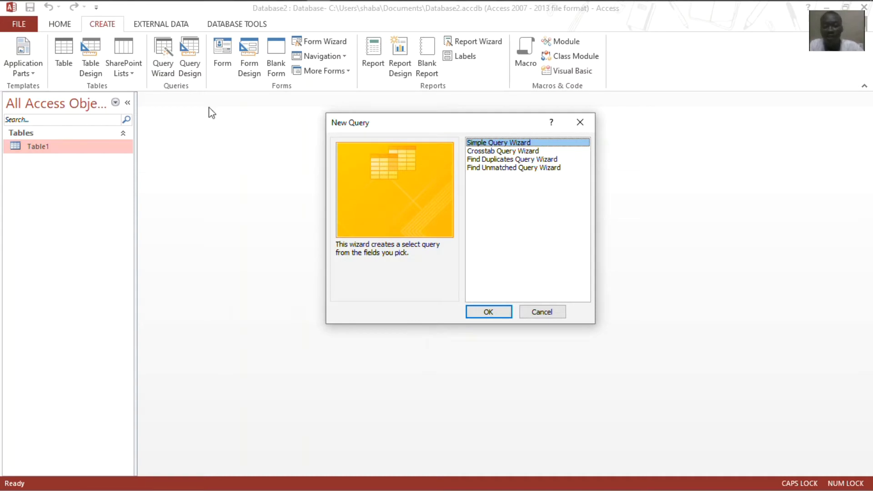
pyautogui.click(508, 160)
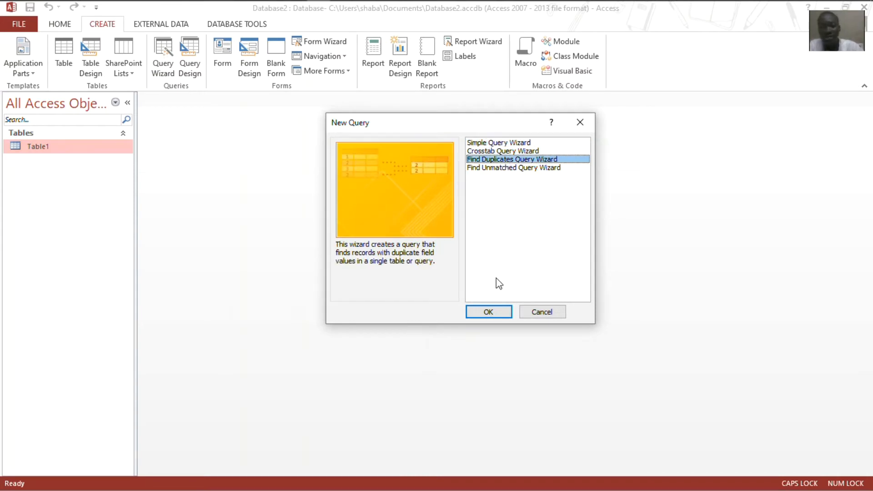
pyautogui.click(488, 312)
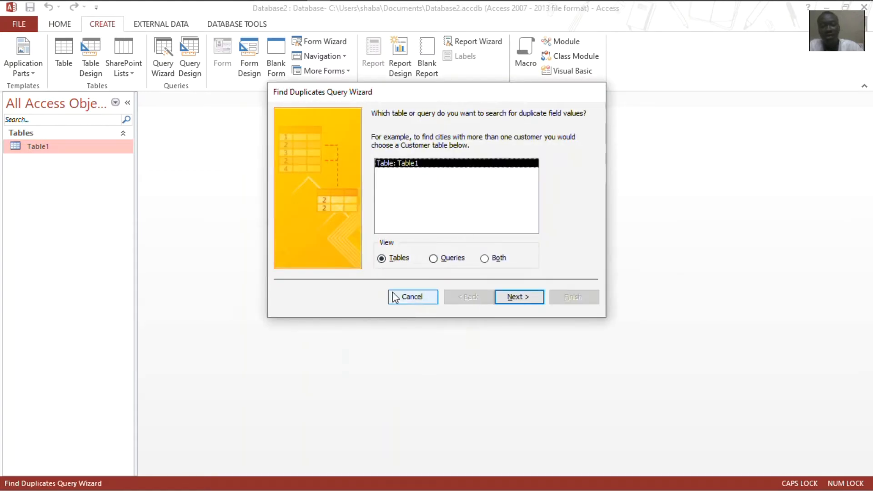
pyautogui.click(512, 298)
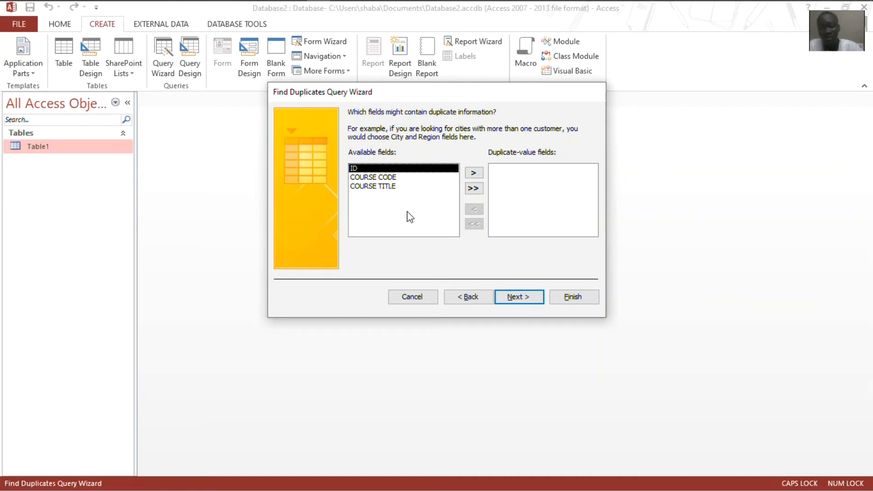
# - Choose COURSE CODE and COURSE TITLE as the duplicate-value fields of the query
pyautogui.click(372, 177)
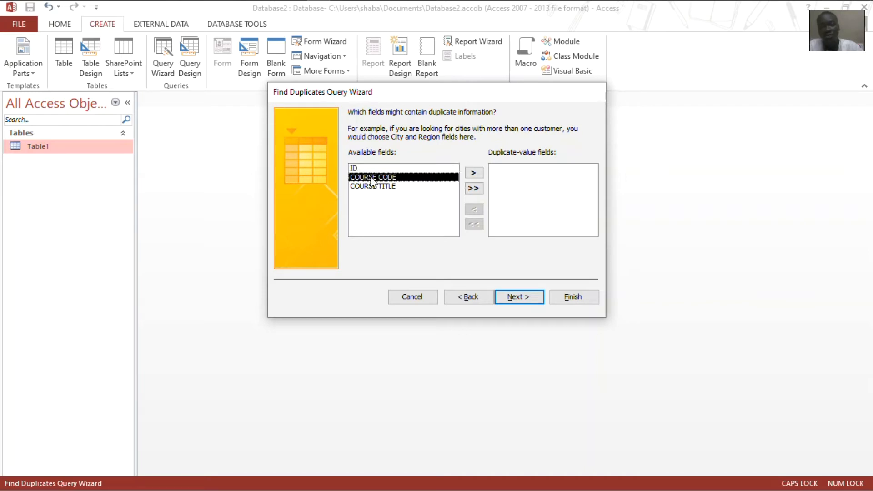
pyautogui.click(474, 175)
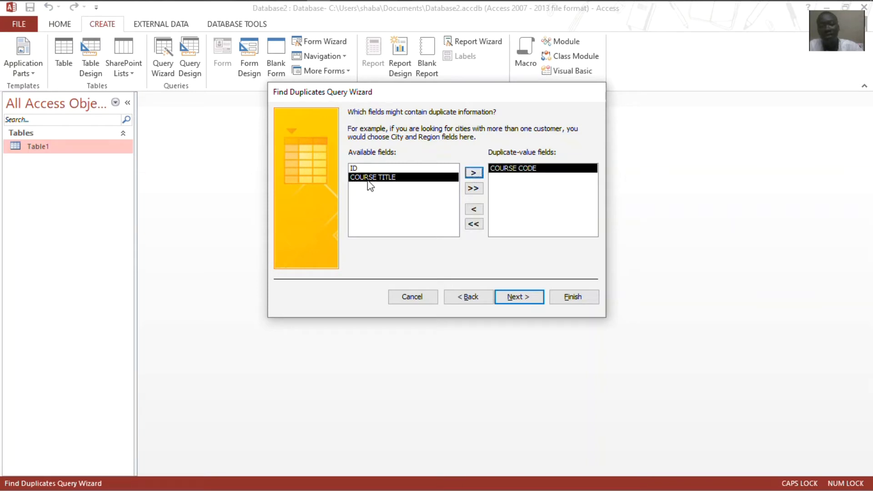
pyautogui.click(481, 172)
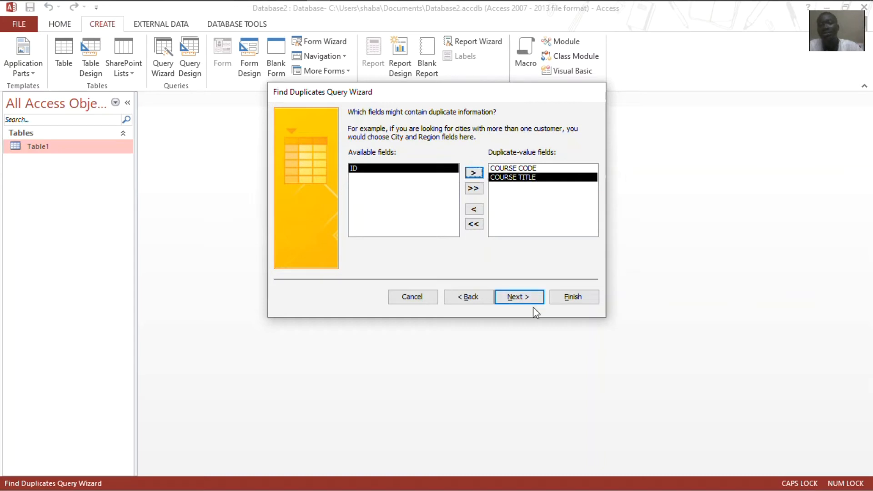
pyautogui.click(525, 296)
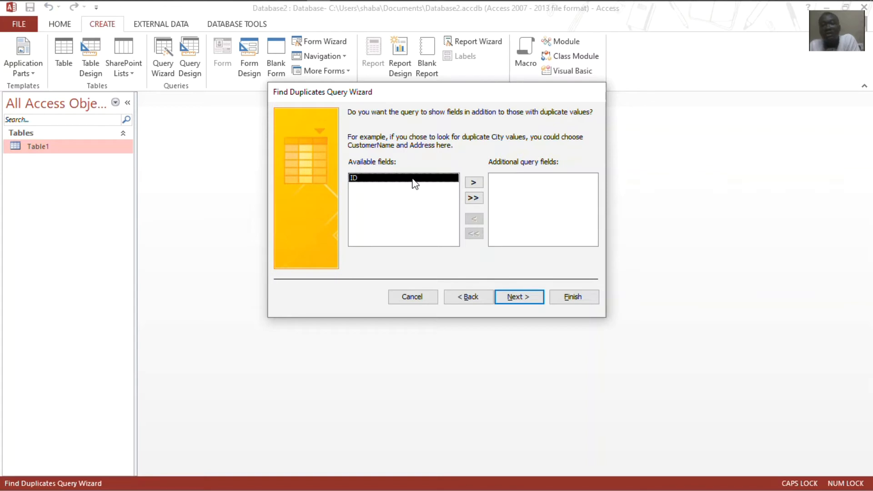
# - Add ID as an additional query field and finish the query as "Find duplicates for Table1" with its results shown
pyautogui.click(473, 183)
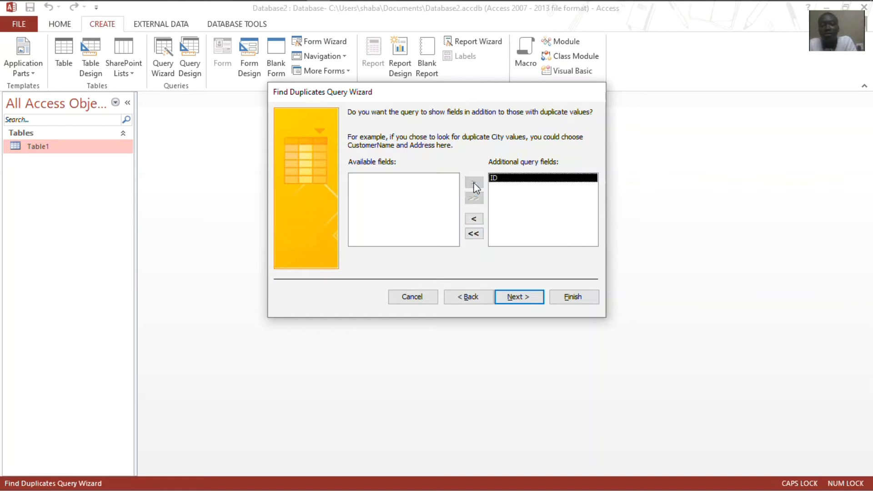
pyautogui.click(509, 299)
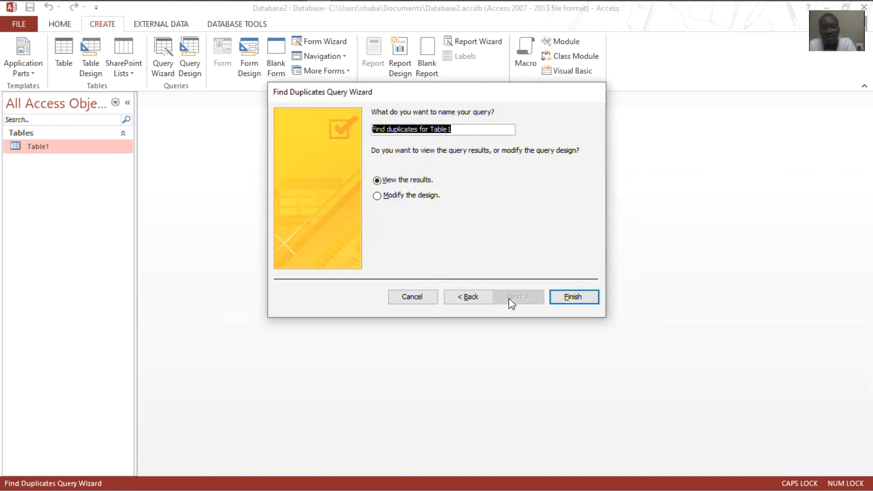
pyautogui.click(378, 181)
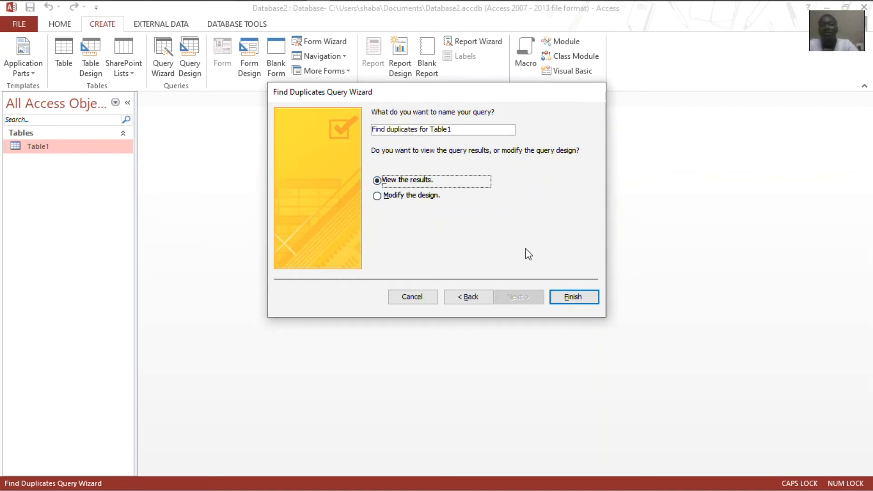
pyautogui.click(574, 296)
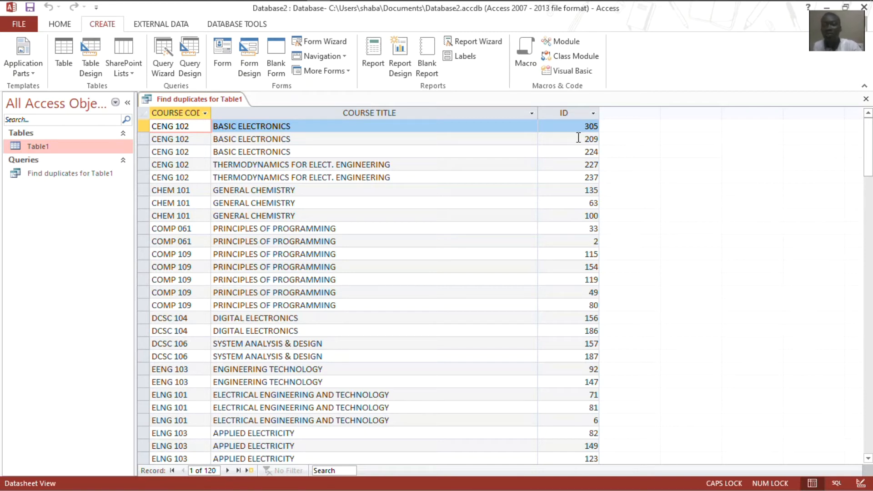
# - Delete the two repeated CENG 102 BASIC ELECTRONICS records with IDs 209 and 224 from the duplicates results
pyautogui.click(144, 139)
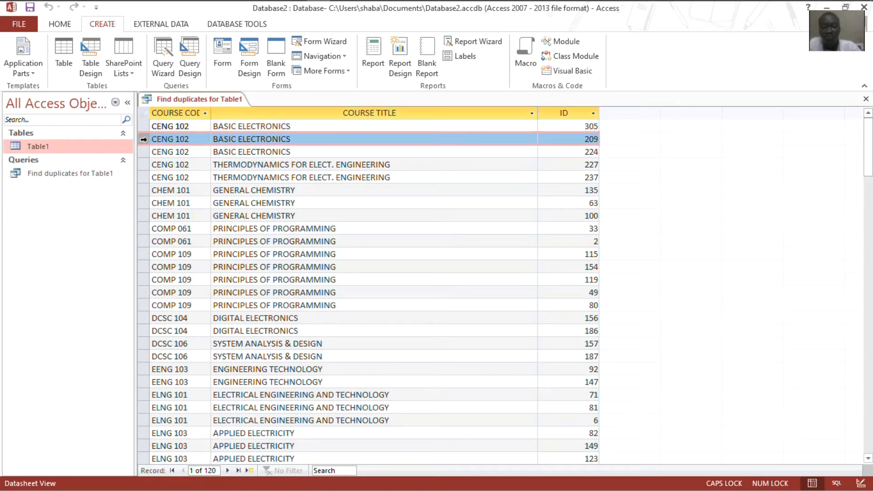
pyautogui.rightClick(141, 139)
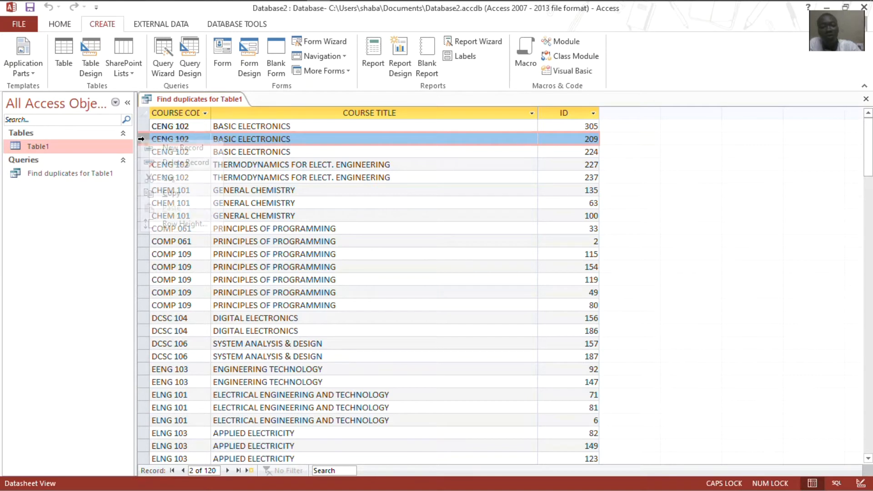
pyautogui.click(160, 164)
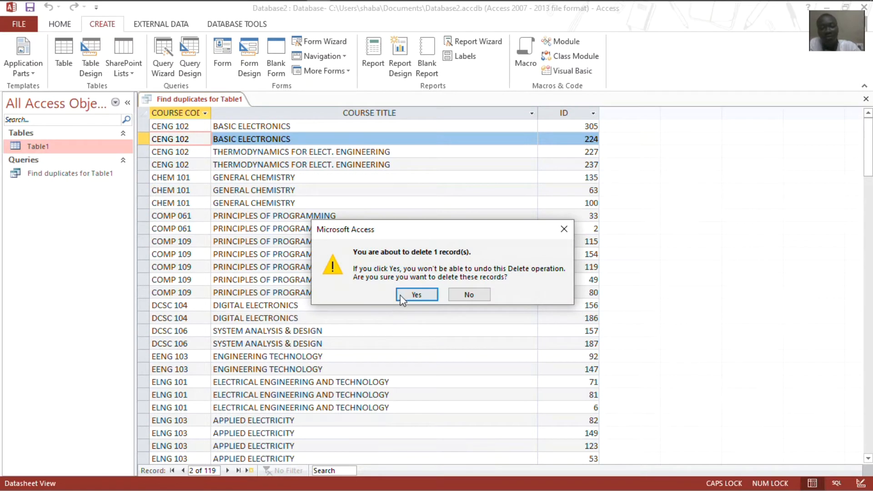
pyautogui.click(406, 294)
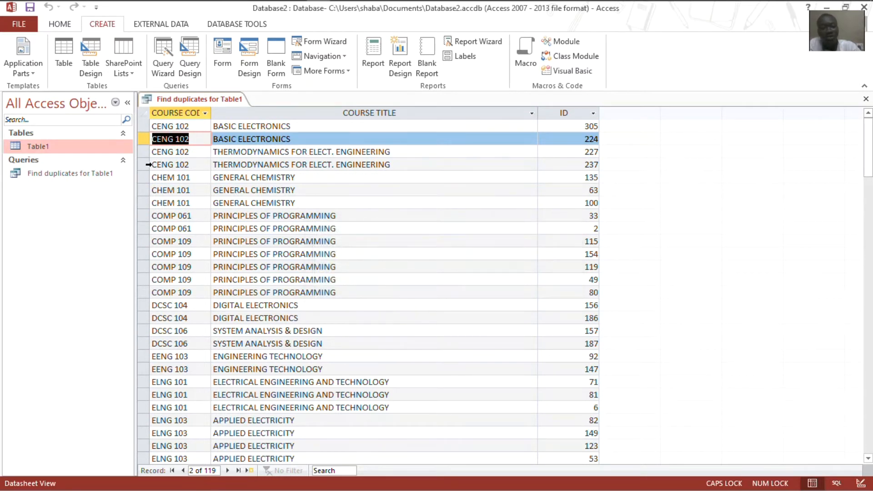
pyautogui.rightClick(142, 139)
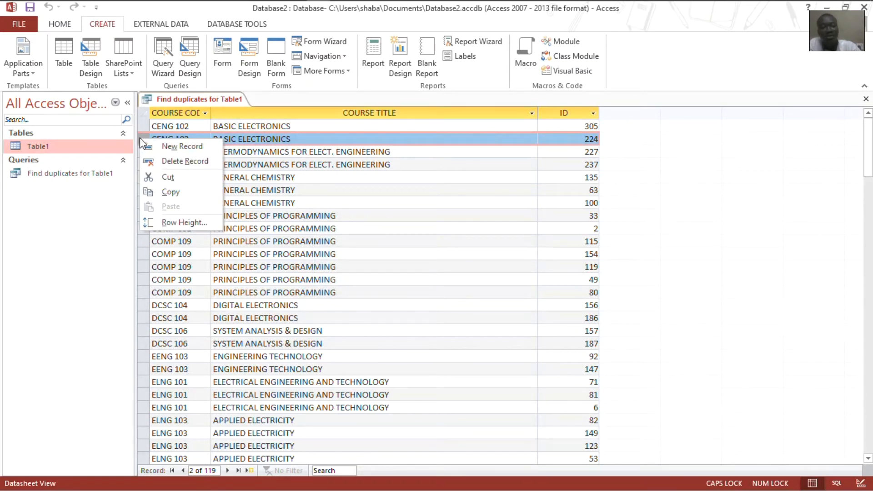
pyautogui.click(158, 163)
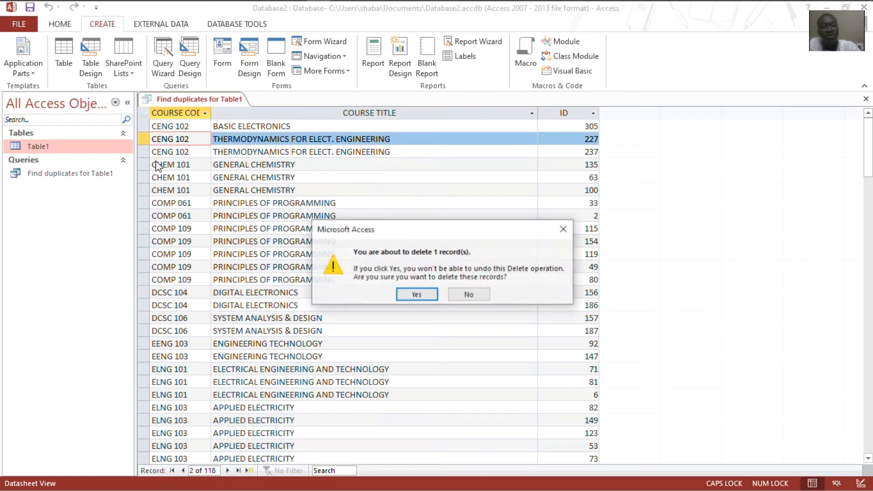
pyautogui.click(418, 294)
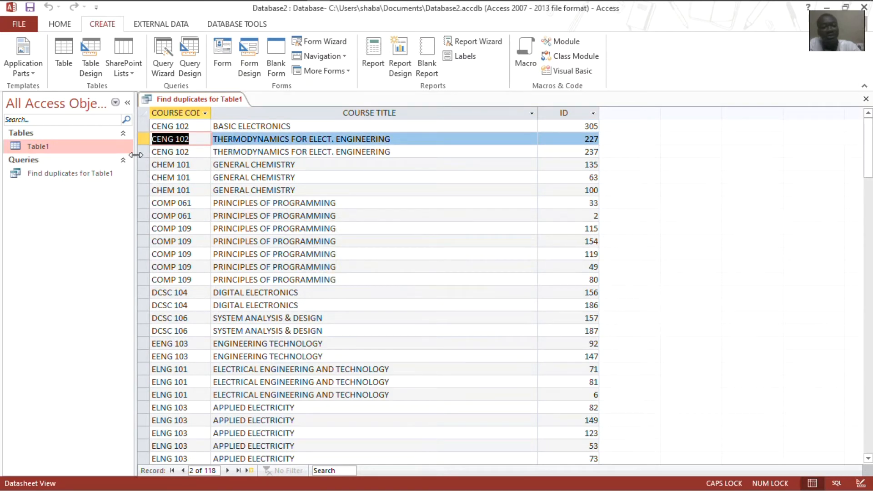
# - Delete the repeated CENG 102 THERMODYNAMICS FOR ELECT. ENGINEERING record with ID 227
pyautogui.click(139, 139)
pyautogui.rightClick(139, 139)
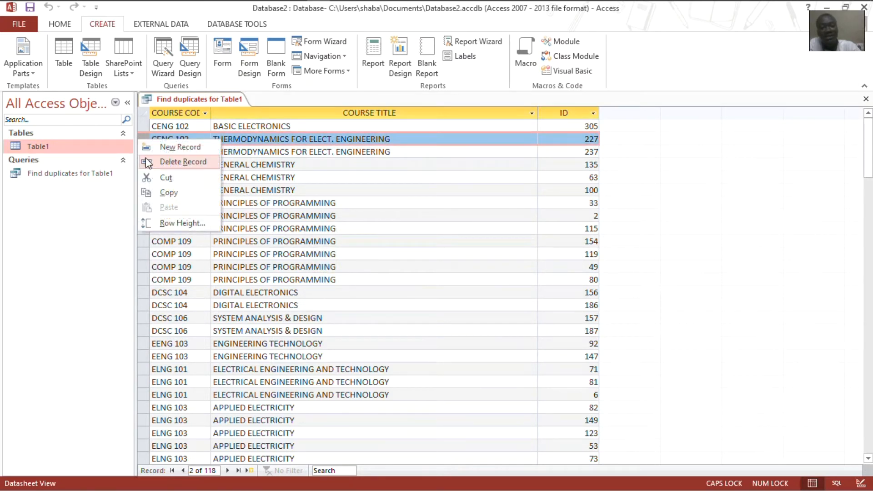
pyautogui.click(153, 162)
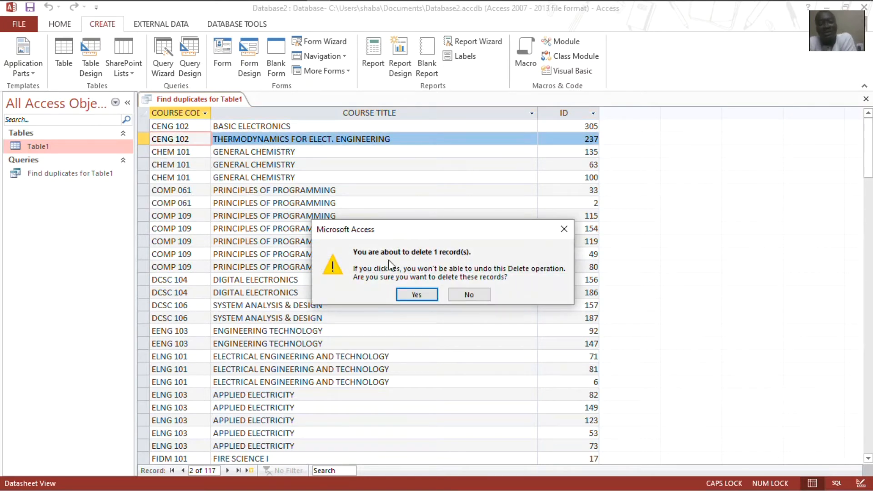
pyautogui.click(404, 295)
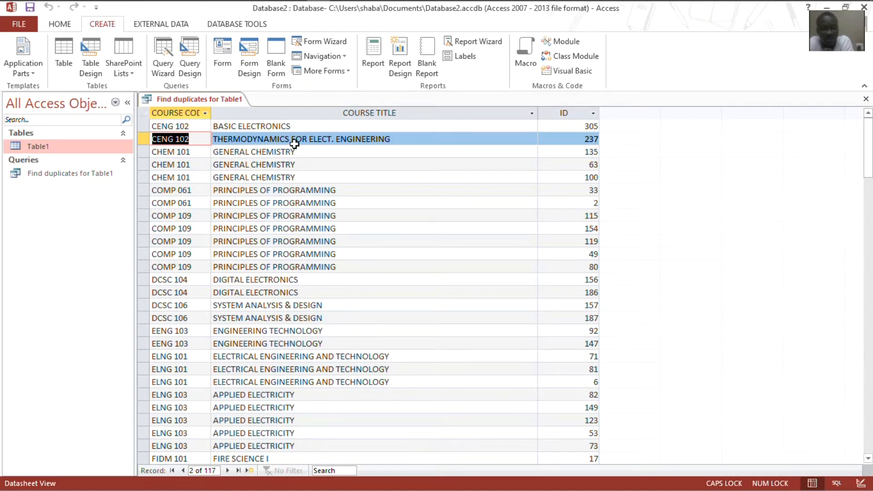
# - Delete the CHEM 101 GENERAL CHEMISTRY records with IDs 135 and 63, keeping ID 100
pyautogui.click(141, 153)
pyautogui.rightClick(141, 153)
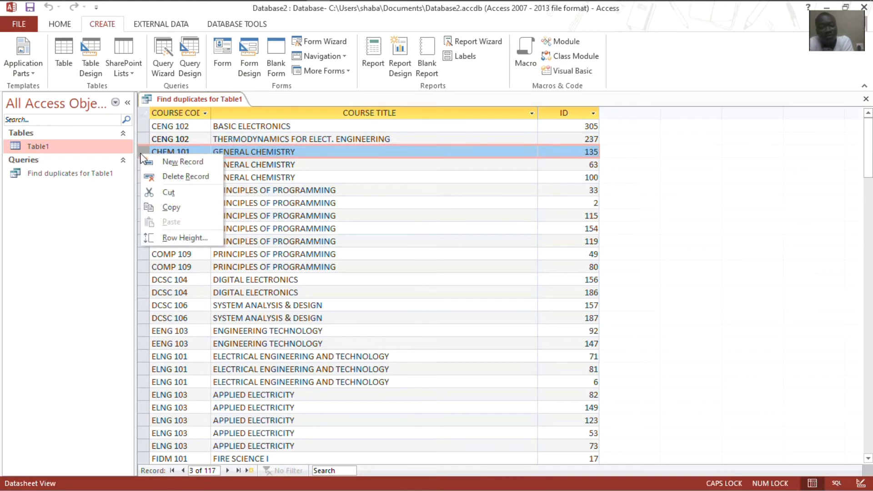
pyautogui.click(162, 178)
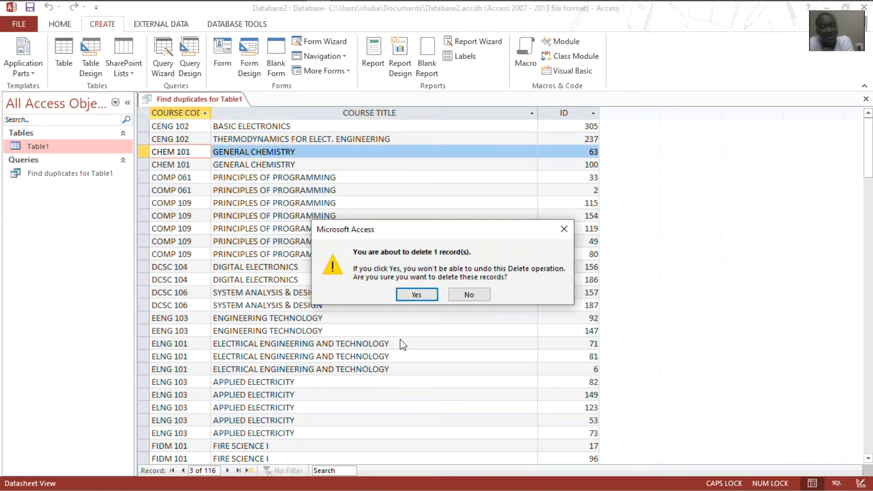
pyautogui.click(415, 294)
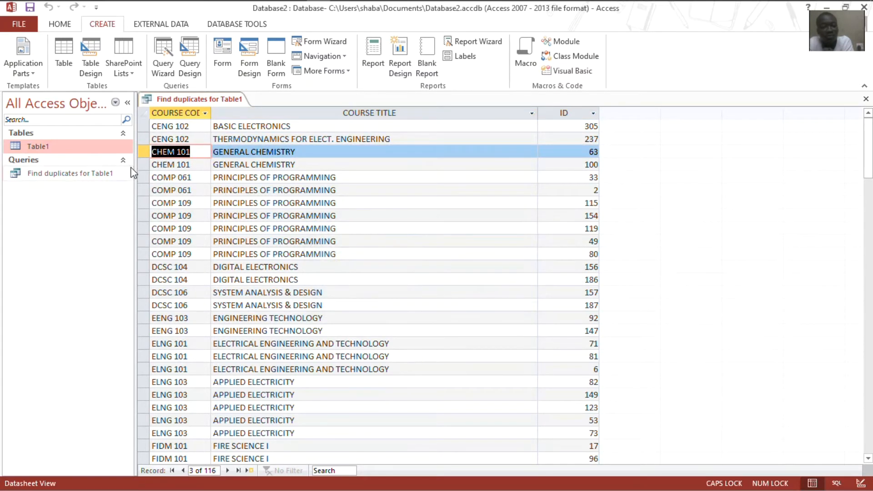
pyautogui.click(141, 153)
pyautogui.rightClick(142, 152)
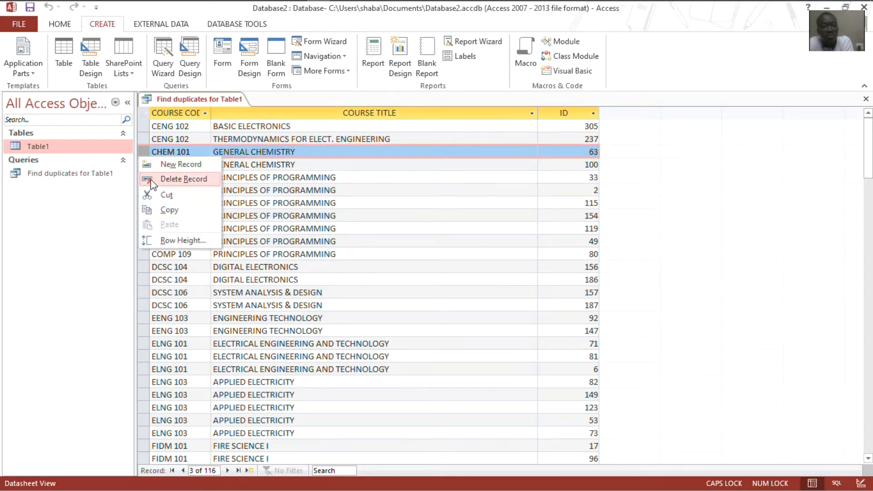
pyautogui.click(152, 181)
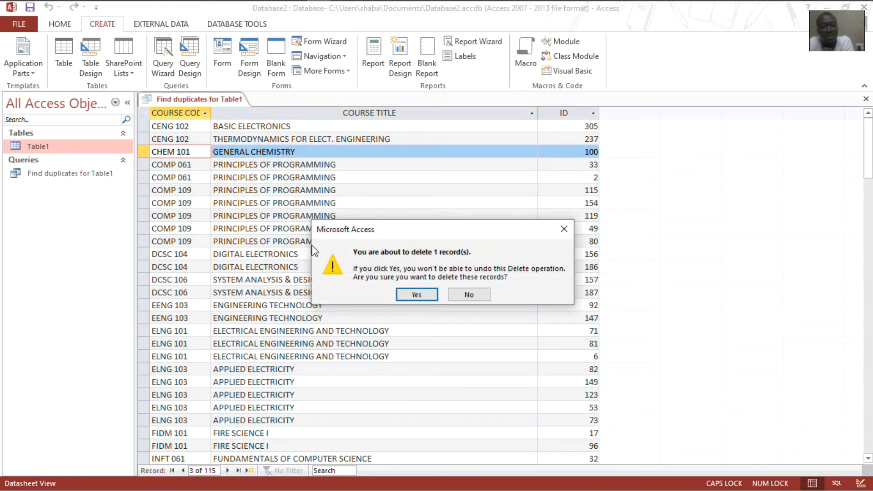
pyautogui.click(397, 294)
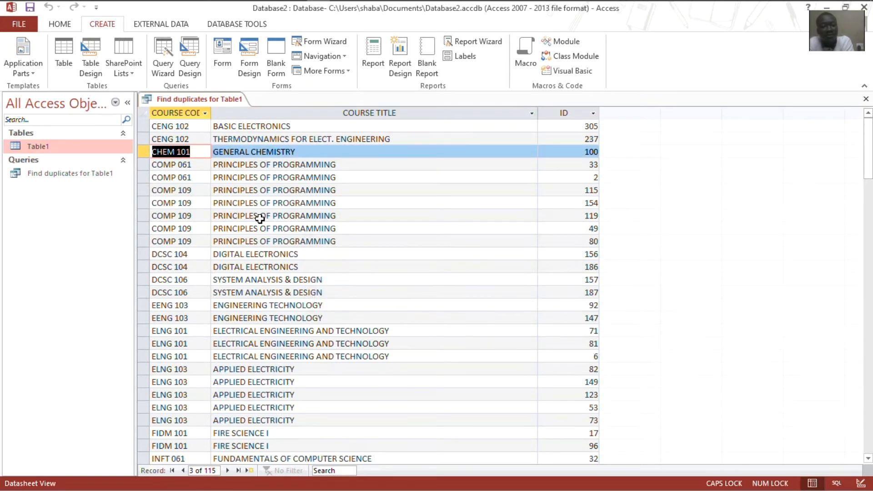
pyautogui.click(140, 166)
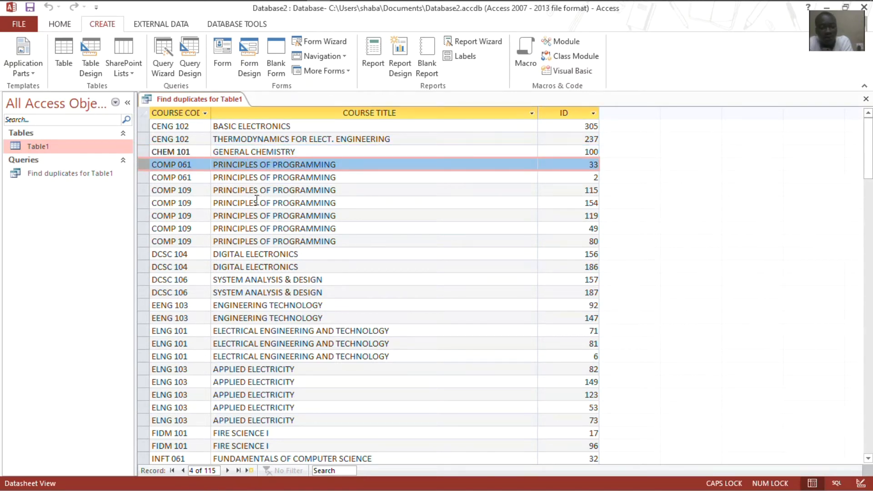
pyautogui.click(137, 164)
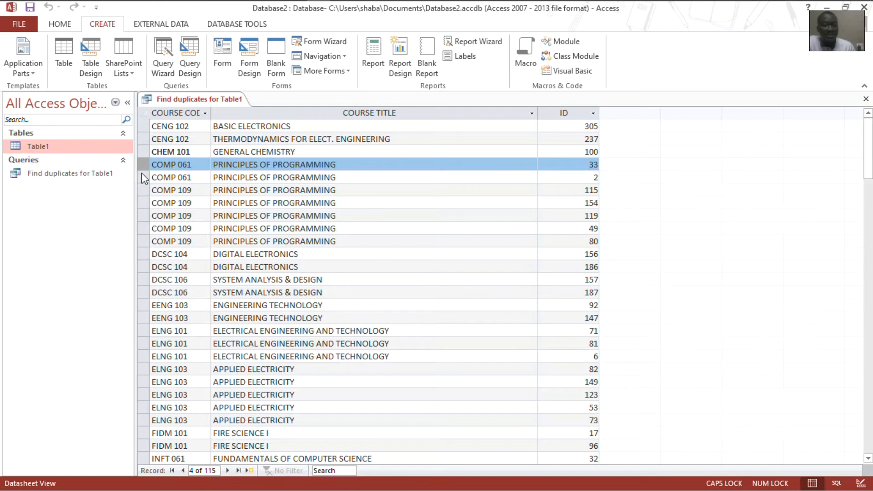
pyautogui.rightClick(141, 177)
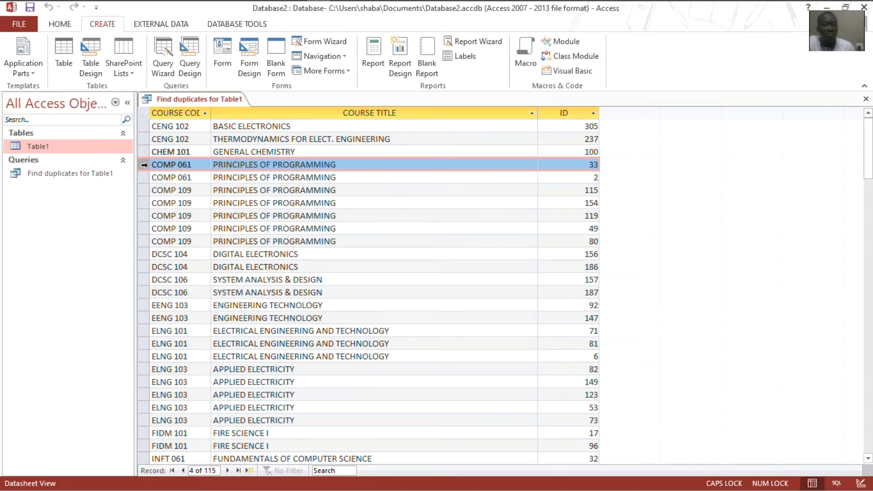
pyautogui.moveTo(144, 164); pyautogui.dragTo(144, 224)
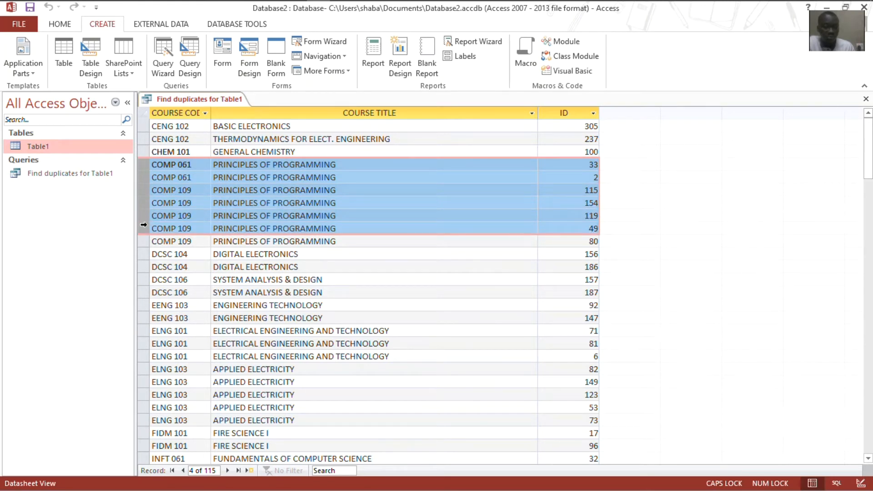
pyautogui.rightClick(144, 227)
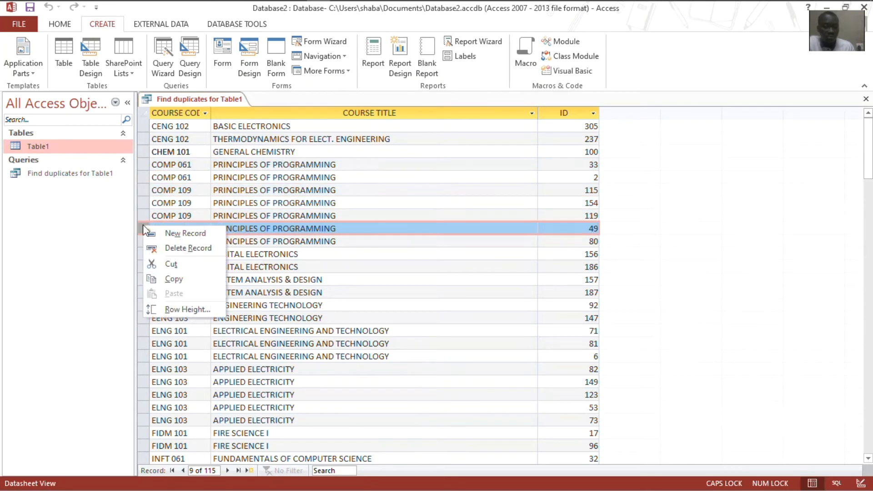
pyautogui.click(141, 166)
# - Delete the six PRINCIPLES OF PROGRAMMING records under COMP 061 and COMP 109 together, keeping only ID 80
pyautogui.moveTo(140, 165); pyautogui.dragTo(146, 227)
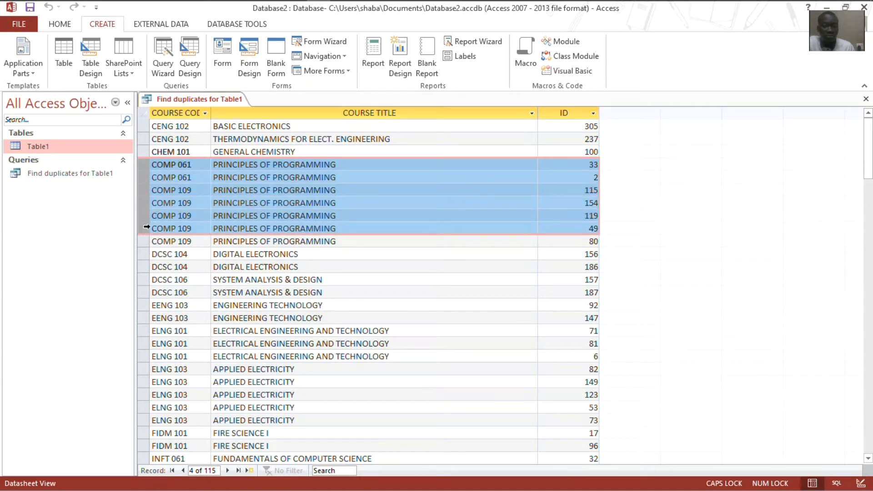
pyautogui.click(65, 28)
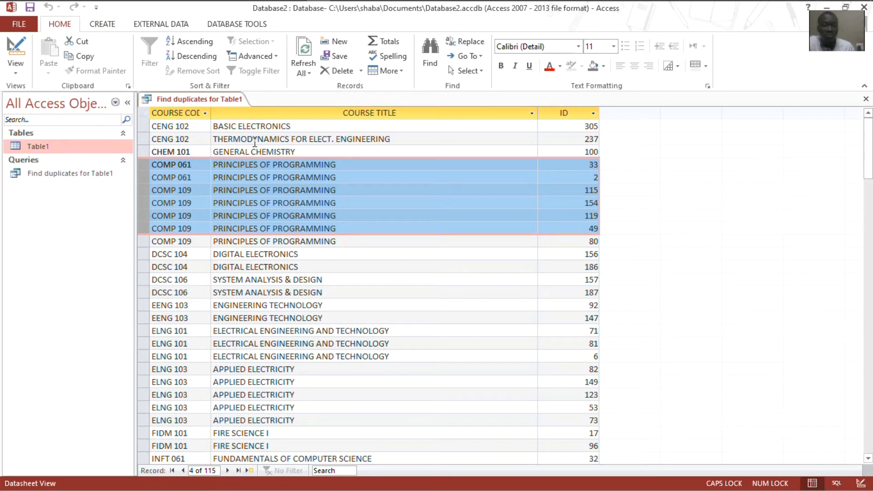
pyautogui.click(336, 71)
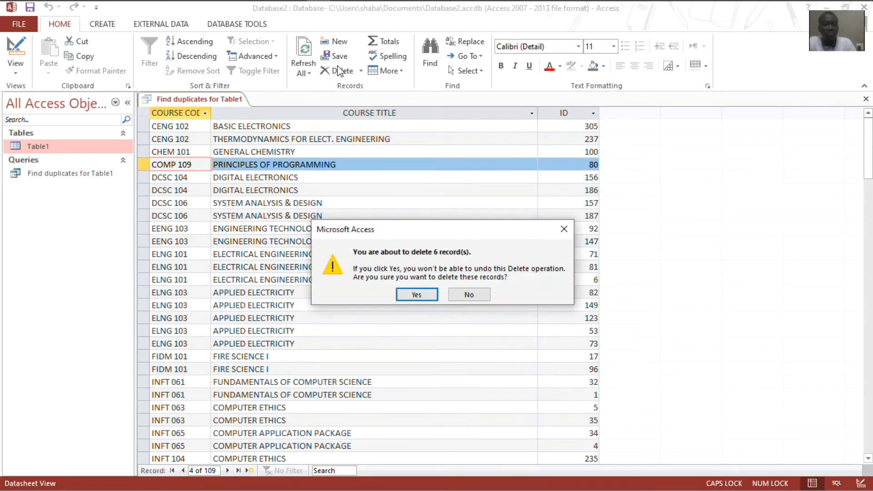
pyautogui.click(416, 295)
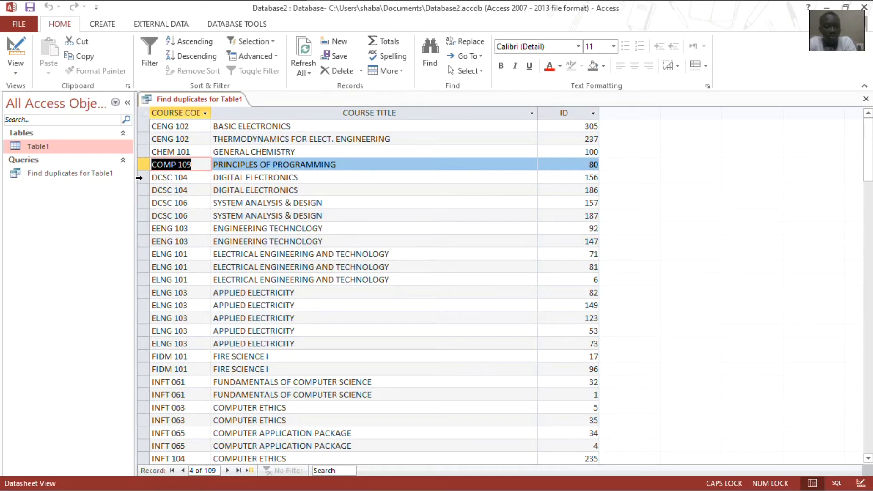
# - Delete the DCSC 104 record with ID 156 and the DCSC 106 record with ID 157
pyautogui.click(143, 177)
pyautogui.click(336, 71)
pyautogui.click(417, 295)
pyautogui.click(143, 190)
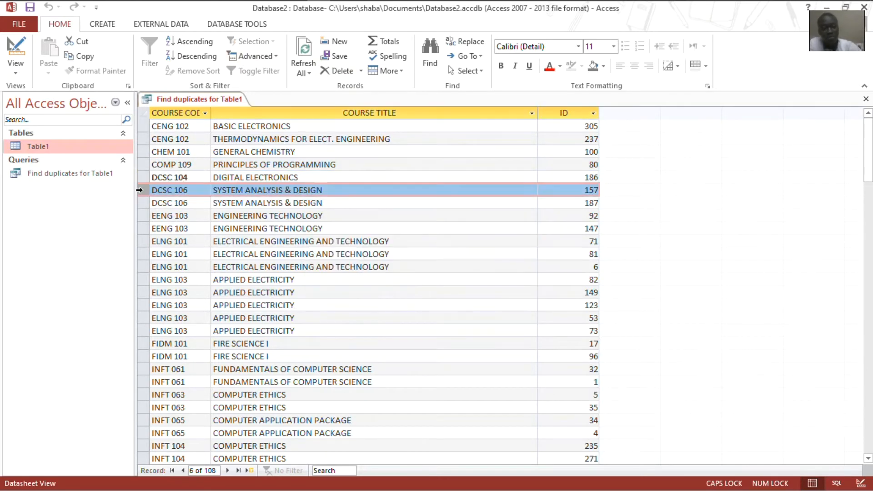
pyautogui.press('Delete')
pyautogui.click(417, 295)
# - Delete the EENG 103 record with ID 92 and the ELNG 101 records with IDs 71 and 81
pyautogui.click(142, 202)
pyautogui.press('Delete')
pyautogui.moveTo(143, 215); pyautogui.dragTo(143, 228)
pyautogui.press('Delete')
pyautogui.click(416, 294)
# - Delete the repeated ELNG 103 APPLIED ELECTRICITY records except ID 73, and the FIDM 101 record with ID 17
pyautogui.moveTo(143, 190); pyautogui.dragTo(142, 228)
pyautogui.press('Delete')
pyautogui.click(417, 295)
pyautogui.click(143, 203)
pyautogui.press('Delete')
pyautogui.click(417, 293)
# - Delete the repeated INFT 061, INFT 063, INFT 065 and INFT 104 records with IDs 32, 5, 34 and 235
pyautogui.click(143, 215)
pyautogui.click(336, 71)
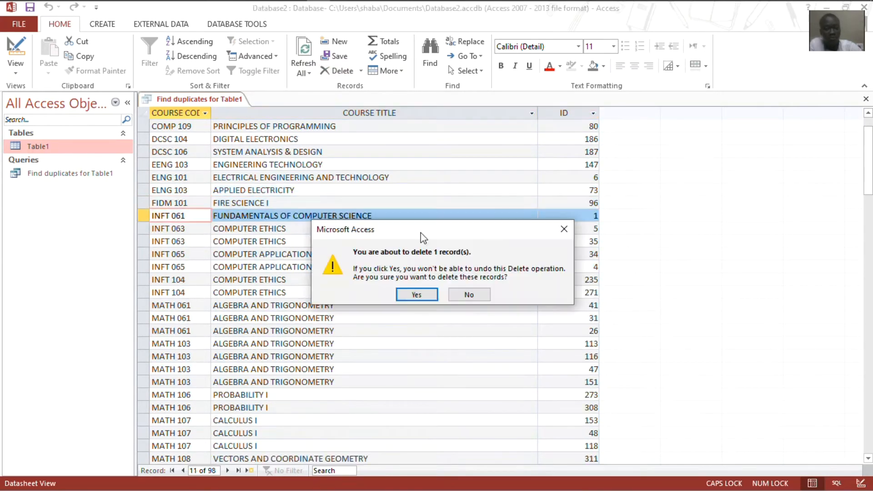
pyautogui.click(416, 295)
pyautogui.click(143, 228)
pyautogui.click(333, 71)
pyautogui.click(417, 294)
pyautogui.click(142, 240)
pyautogui.click(337, 70)
pyautogui.click(417, 294)
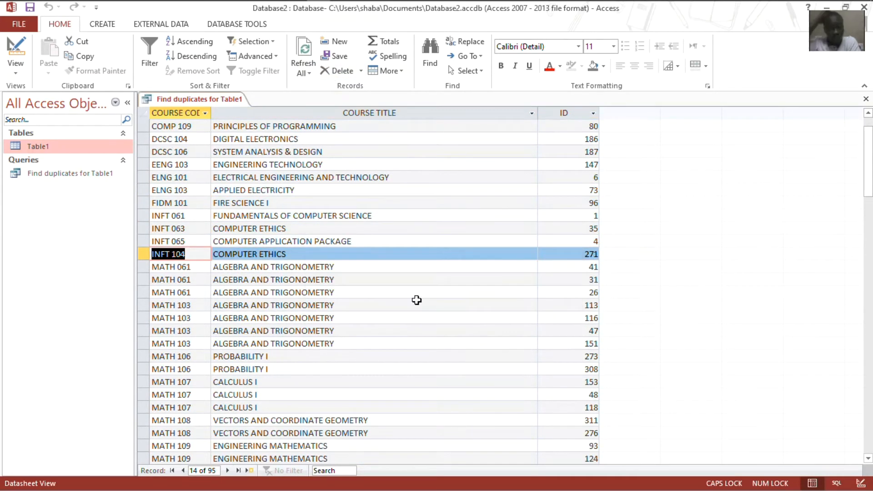
# - Delete all ALGEBRA AND TRIGONOMETRY records under MATH 061 and MATH 103 except ID 151, and the MATH 106 record with ID 273
pyautogui.moveTo(143, 267); pyautogui.dragTo(142, 330)
pyautogui.click(337, 70)
pyautogui.click(416, 294)
pyautogui.click(143, 279)
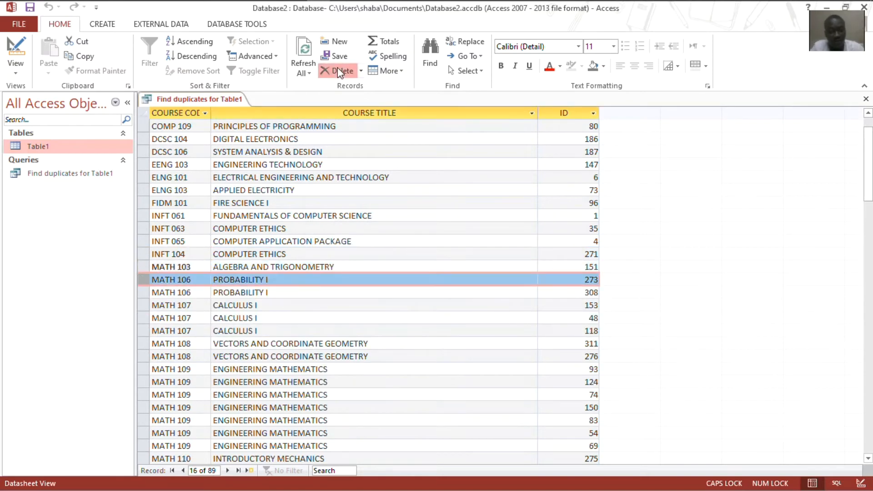
pyautogui.click(338, 72)
pyautogui.click(416, 294)
# - Delete the repeated MATH 107, MATH 108, MATH 109 and MATH 110 records, keeping IDs 118, 276, 69 and 310
pyautogui.moveTo(868, 192); pyautogui.dragTo(869, 219)
pyautogui.moveTo(142, 178); pyautogui.dragTo(143, 267)
pyautogui.click(339, 71)
pyautogui.click(416, 295)
pyautogui.click(143, 190)
pyautogui.click(339, 70)
pyautogui.click(416, 295)
pyautogui.click(416, 295)
pyautogui.click(142, 215)
pyautogui.click(338, 70)
pyautogui.click(415, 295)
# - Delete the repeated MATH 114 and MATH 118 records, keeping IDs 281 and 218
pyautogui.moveTo(868, 196); pyautogui.dragTo(868, 217)
pyautogui.click(142, 151)
pyautogui.click(338, 70)
pyautogui.click(411, 295)
pyautogui.click(143, 165)
pyautogui.click(339, 70)
pyautogui.click(417, 295)
# - Delete the repeated MECH 103, MECH 106, MECH 122 and MECH 161 records, keeping IDs 67, 241, 228 and 51
pyautogui.click(338, 71)
pyautogui.moveTo(143, 177); pyautogui.dragTo(144, 264)
pyautogui.click(417, 294)
pyautogui.click(338, 70)
pyautogui.click(140, 203)
pyautogui.click(339, 71)
pyautogui.click(416, 295)
pyautogui.click(142, 216)
pyautogui.click(339, 71)
pyautogui.click(416, 295)
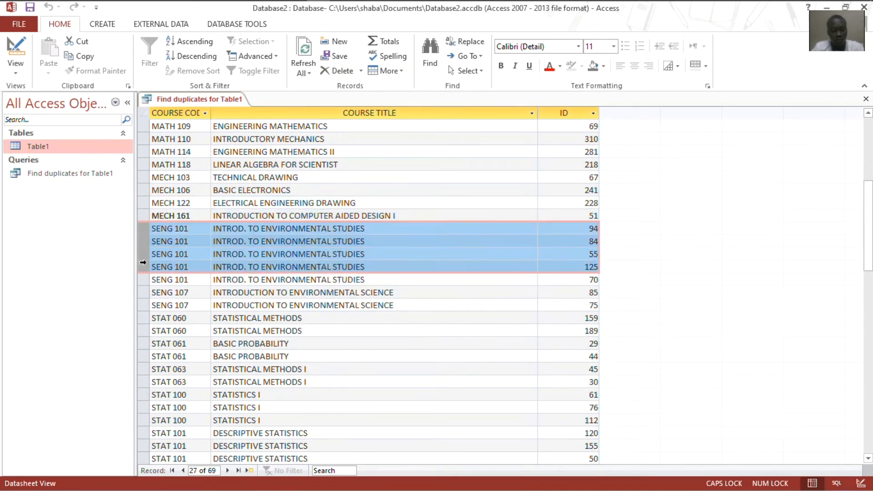
# - Delete the repeated SENG 101, SENG 107 and STAT 060 records, keeping IDs 70, 75 and 189
pyautogui.click(339, 70)
pyautogui.moveTo(867, 252); pyautogui.dragTo(868, 276)
pyautogui.click(143, 164)
pyautogui.press('Delete')
pyautogui.click(407, 292)
pyautogui.click(141, 178)
pyautogui.press('Delete')
pyautogui.click(404, 290)
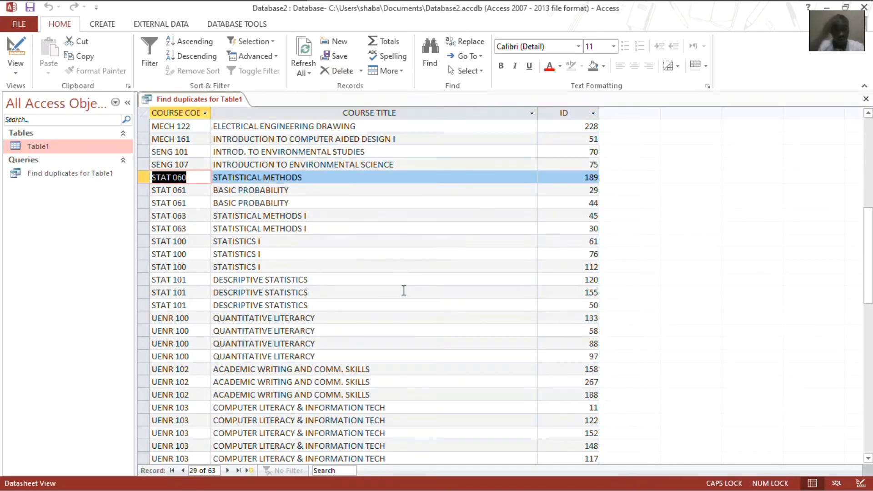
# - Delete the repeated STAT 061, STAT 063 and STAT 100 records, keeping IDs 44, 30 and 112
pyautogui.click(142, 190)
pyautogui.click(407, 292)
pyautogui.click(143, 203)
pyautogui.click(341, 71)
pyautogui.click(409, 293)
pyautogui.moveTo(143, 216); pyautogui.dragTo(142, 241)
pyautogui.click(339, 71)
pyautogui.click(409, 294)
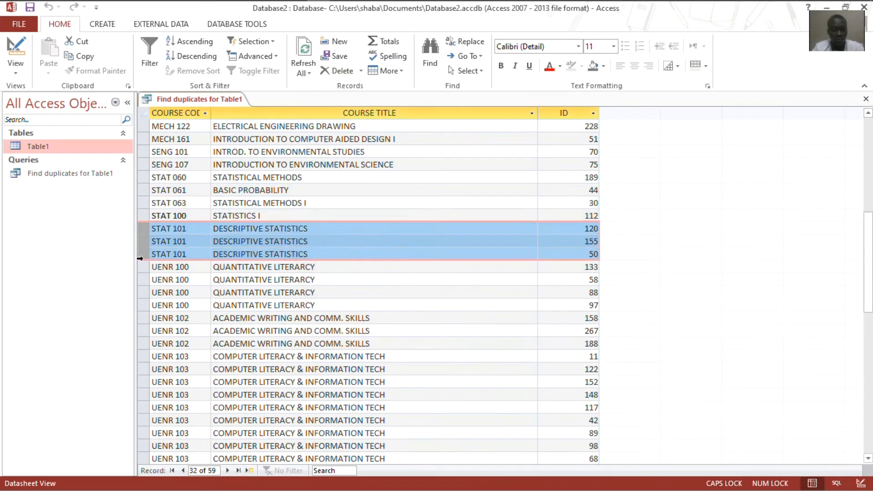
# - Delete the repeated STAT 101, UENR 100, UENR 102 and UENR 103 records and the remaining duplicates at the end of the results
pyautogui.scroll(-2, 409, 294)
pyautogui.moveTo(142, 164); pyautogui.dragTo(143, 280)
pyautogui.click(339, 71)
pyautogui.click(409, 294)
pyautogui.click(333, 71)
pyautogui.click(338, 71)
pyautogui.click(407, 294)
pyautogui.moveTo(143, 202); pyautogui.dragTo(143, 241)
pyautogui.click(338, 71)
pyautogui.click(415, 288)
pyautogui.click(339, 71)
pyautogui.click(426, 296)
# - Return to the first record of the results and save the "Find duplicates for Table1" query
pyautogui.moveTo(867, 320); pyautogui.dragTo(867, 182)
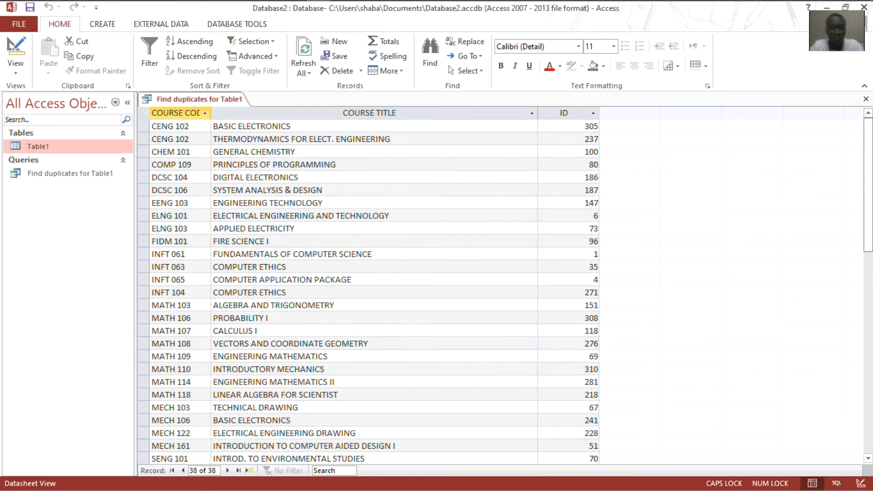
pyautogui.rightClick(190, 103)
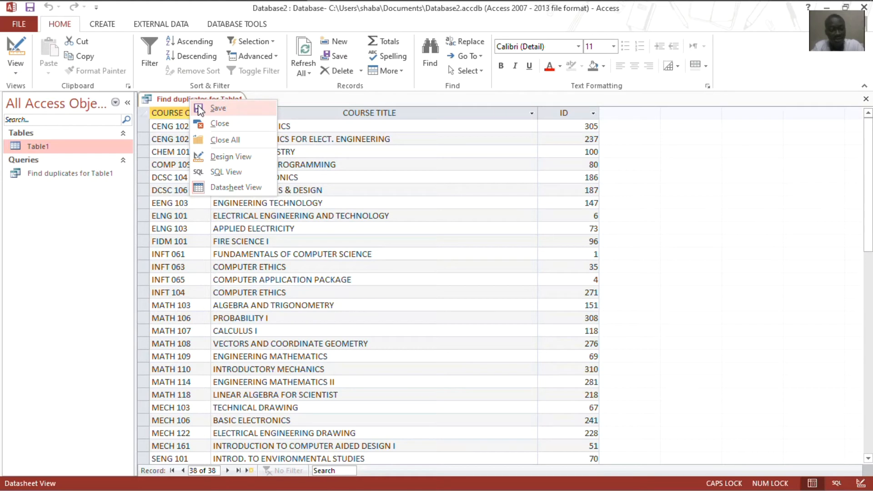
pyautogui.click(199, 109)
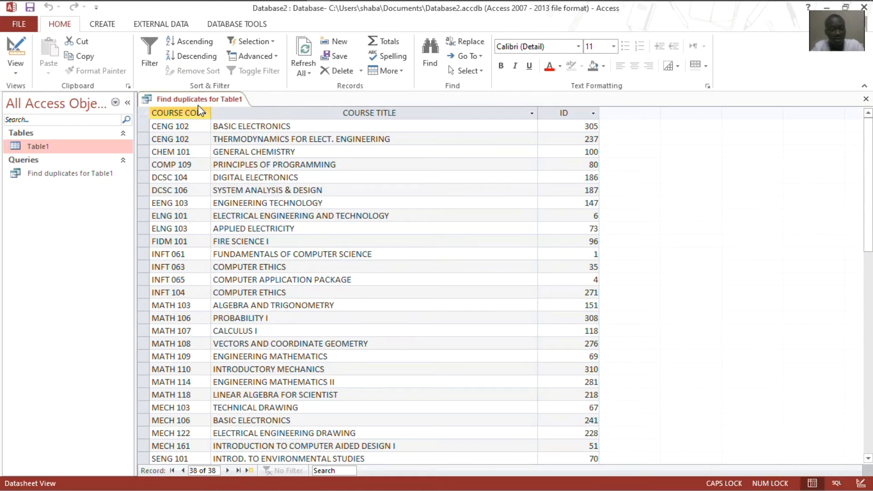
# - Save and close the "Find duplicates for Table1" query, and open Table1
pyautogui.rightClick(189, 104)
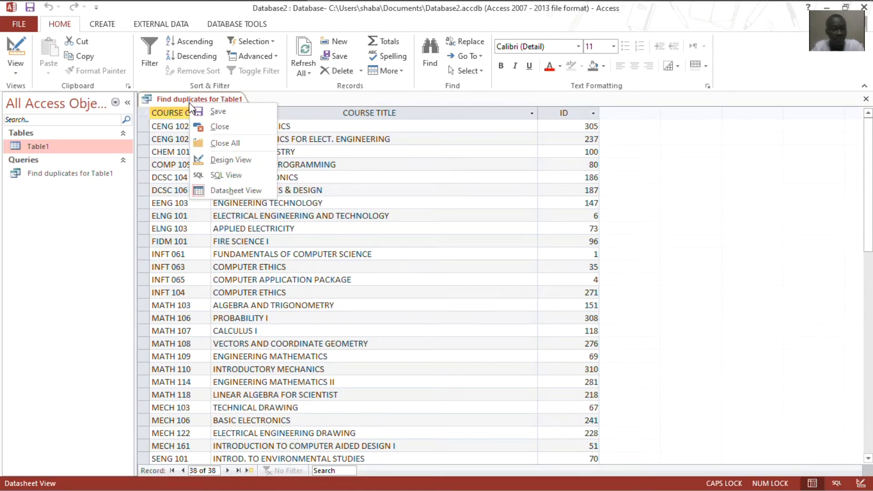
pyautogui.click(207, 114)
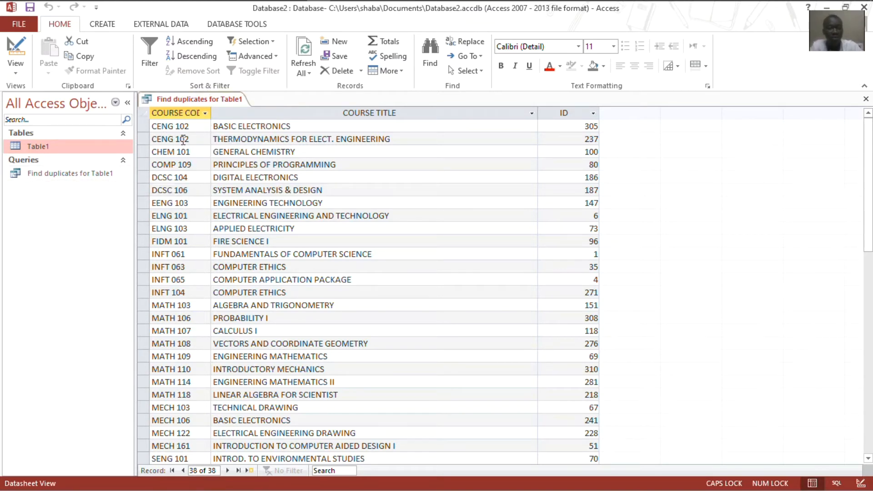
pyautogui.rightClick(210, 101)
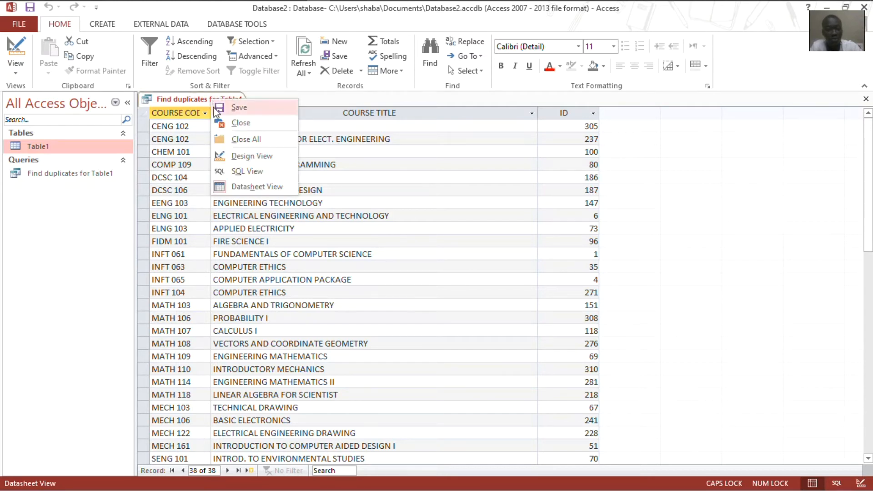
pyautogui.click(225, 127)
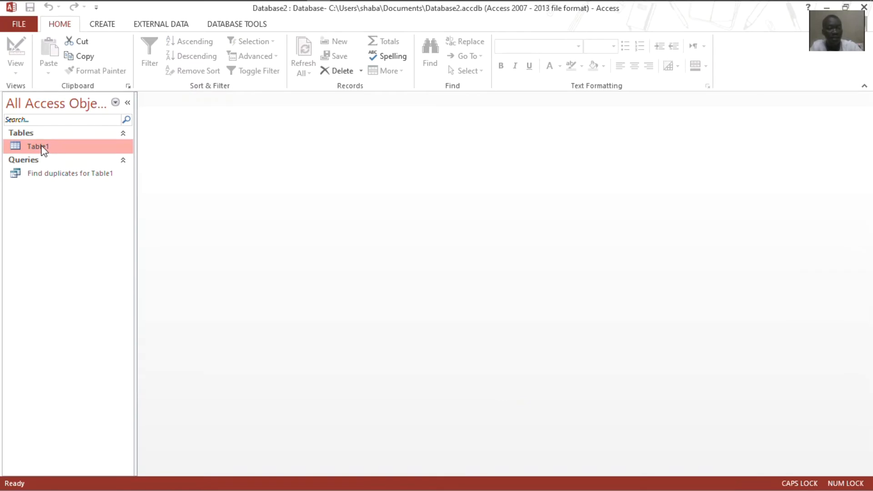
pyautogui.doubleClick(38, 147)
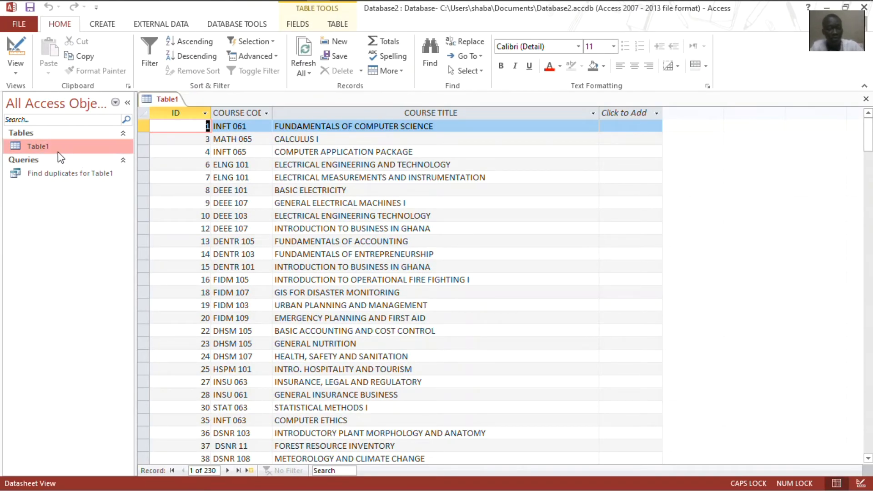
# - Look through Table1's remaining course records from the first ID to the end of the list and back
pyautogui.scroll(-12, 396, 309)
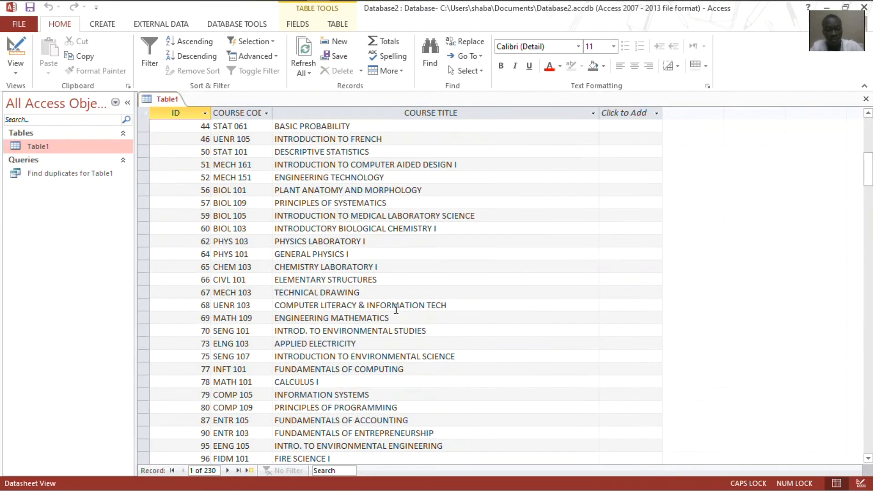
pyautogui.scroll(-20, 396, 308)
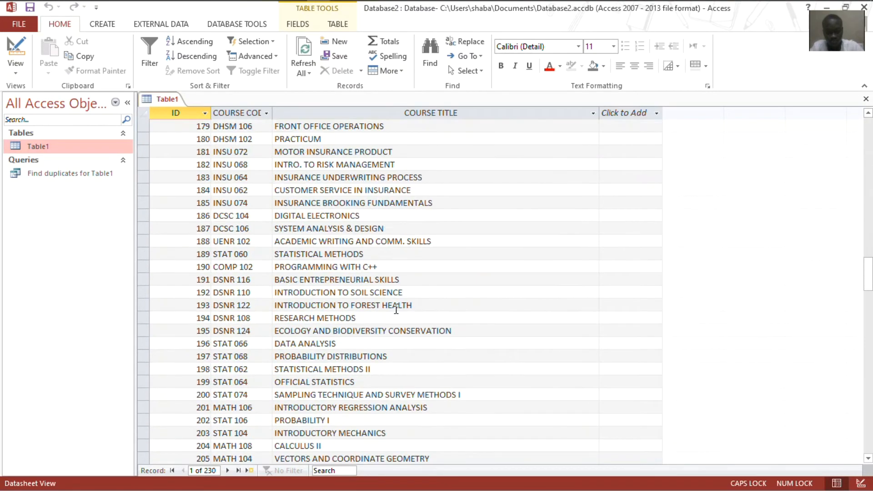
pyautogui.scroll(20, 397, 311)
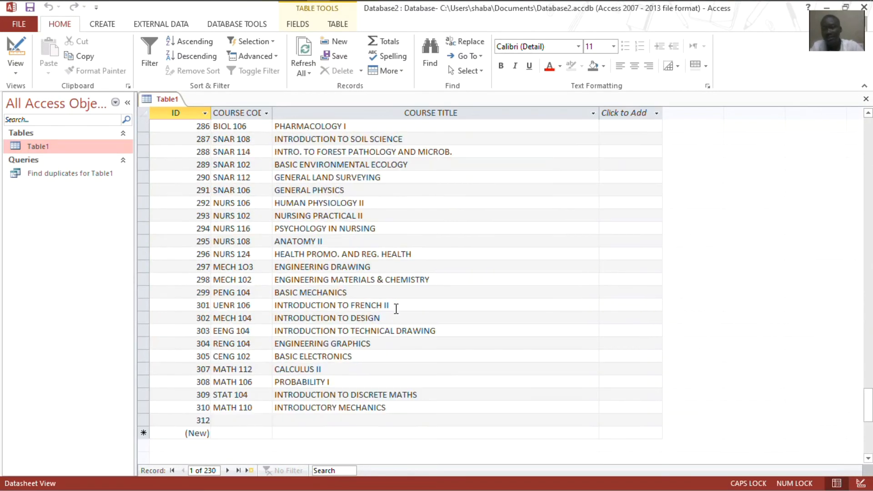
pyautogui.scroll(-1, 395, 309)
pyautogui.scroll(-4, 396, 309)
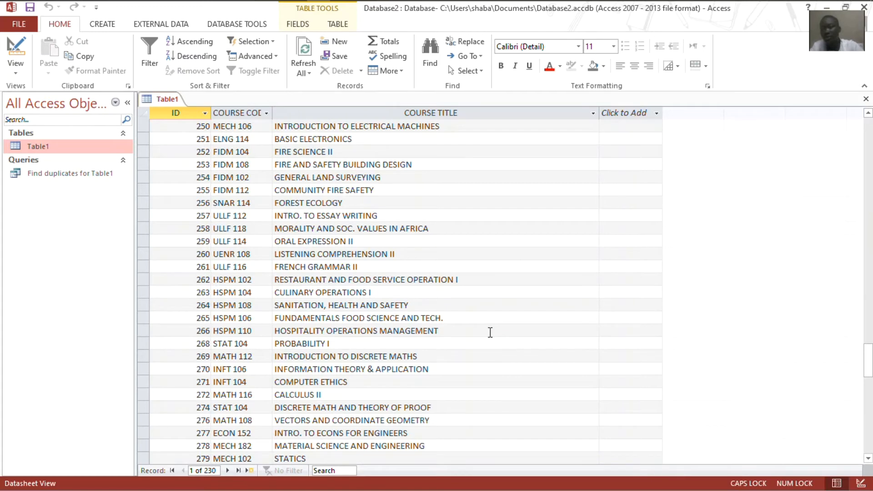
pyautogui.scroll(-1, 490, 332)
pyautogui.scroll(-1, 452, 348)
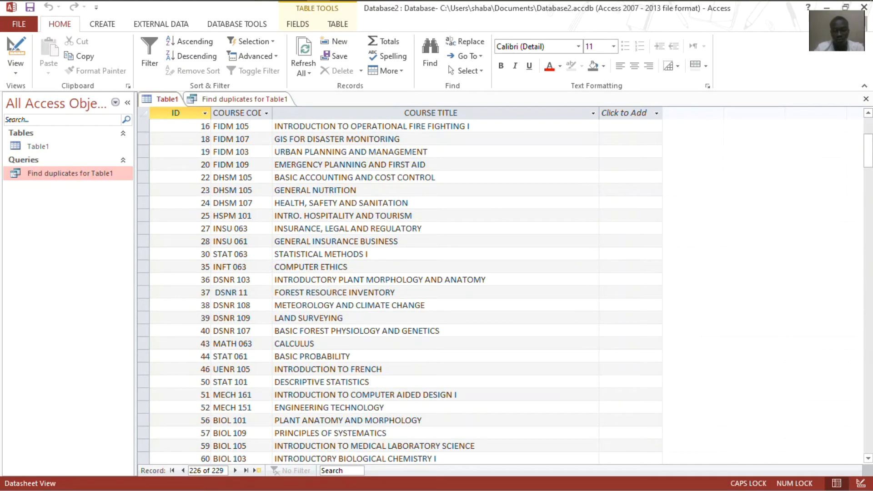
pyautogui.moveTo(869, 154); pyautogui.dragTo(843, 131)
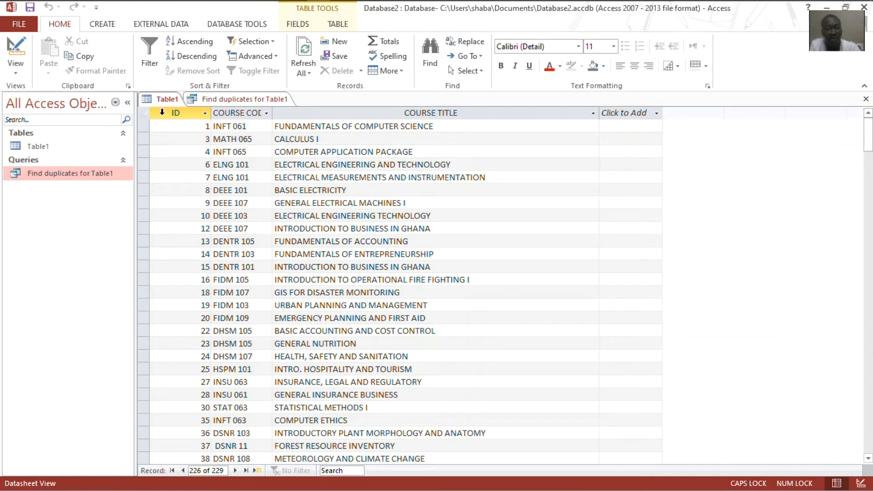
# - Select all records in Table1 and copy them
pyautogui.click(161, 110)
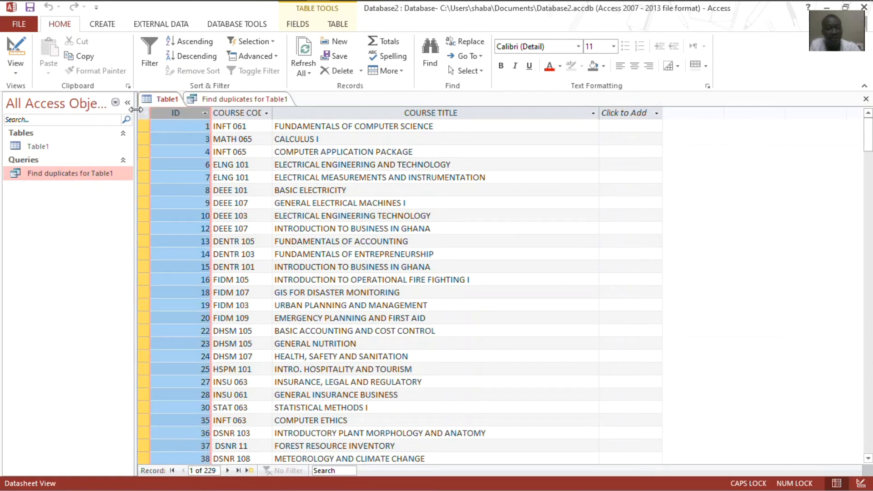
pyautogui.click(144, 114)
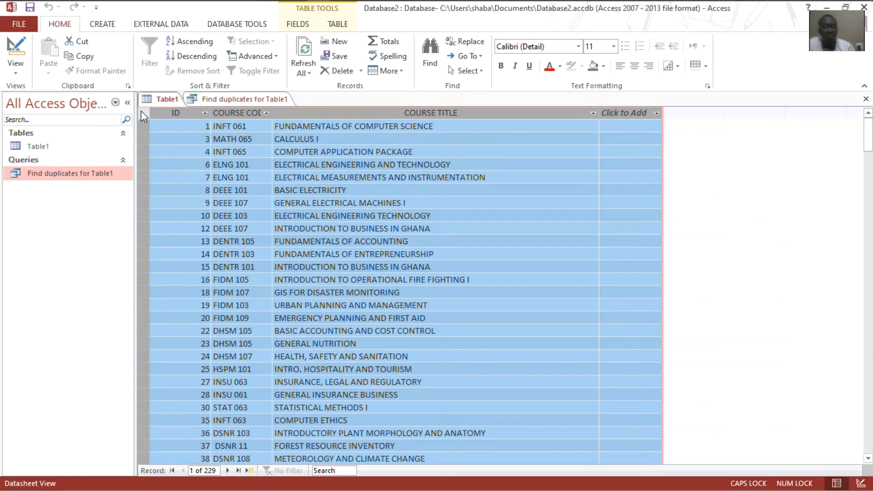
pyautogui.rightClick(144, 116)
pyautogui.press('Escape')
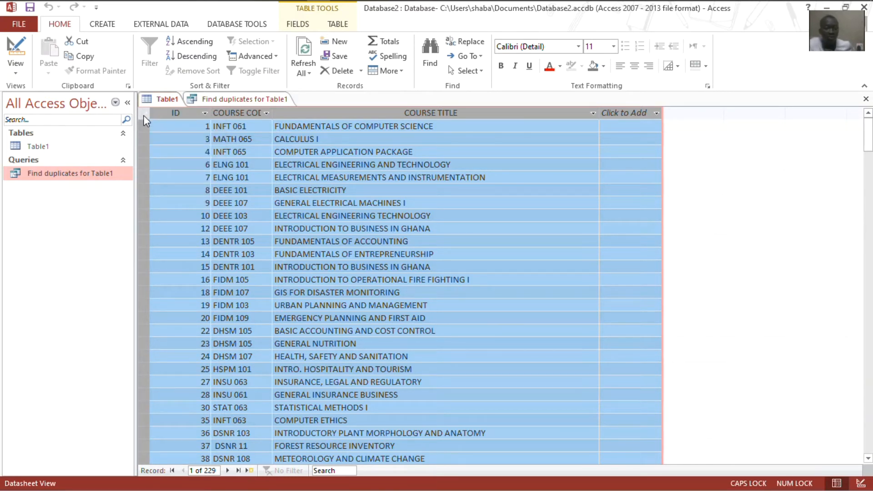
pyautogui.rightClick(144, 117)
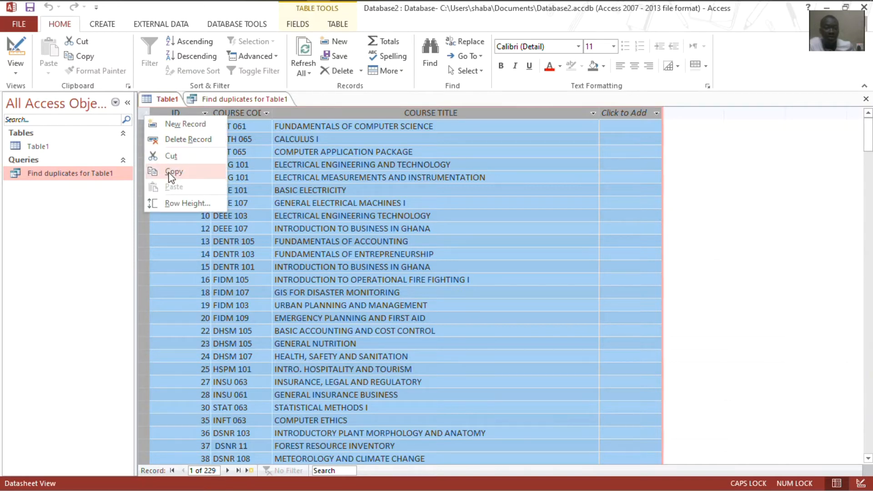
pyautogui.click(172, 172)
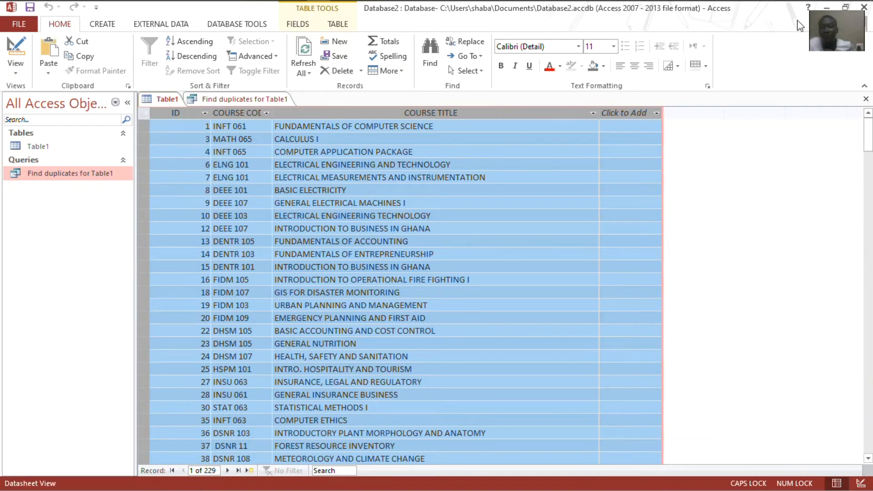
# - Switch to Excel 2013 and open the recent workbook SQL.xlsx in a maximized window
pyautogui.click(825, 9)
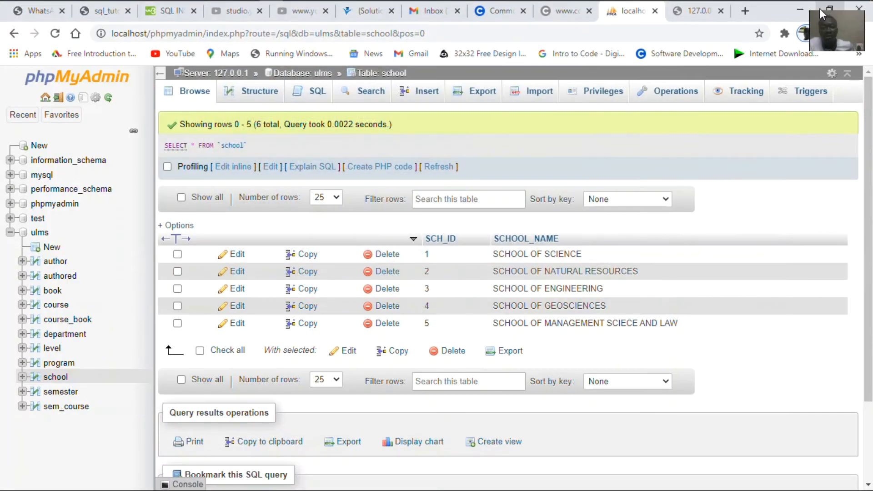
pyautogui.moveTo(177, 5)
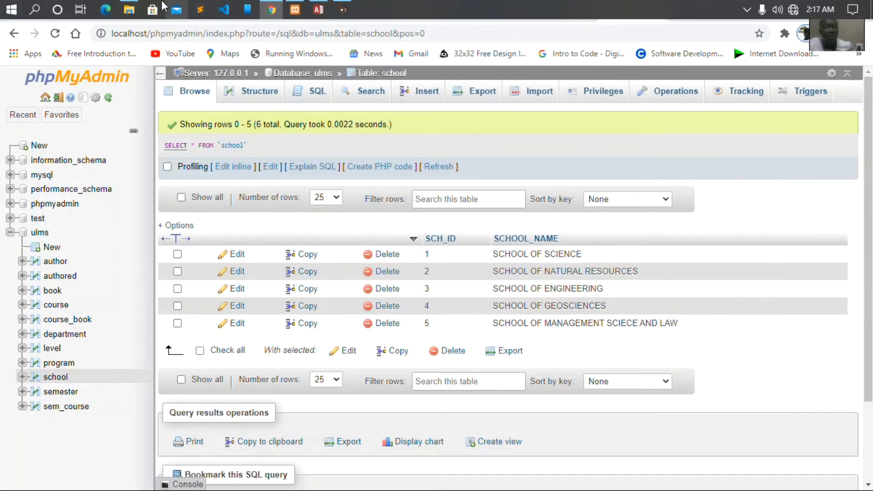
pyautogui.click(34, 14)
pyautogui.write('E')
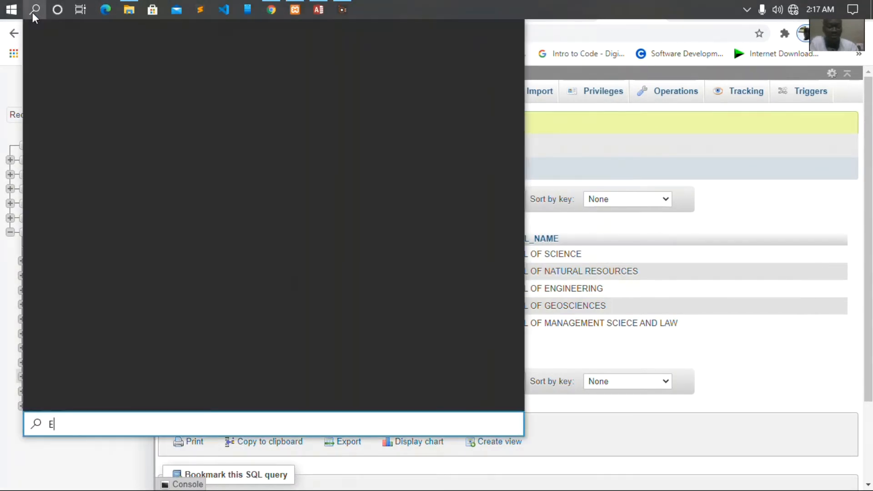
pyautogui.write('XE')
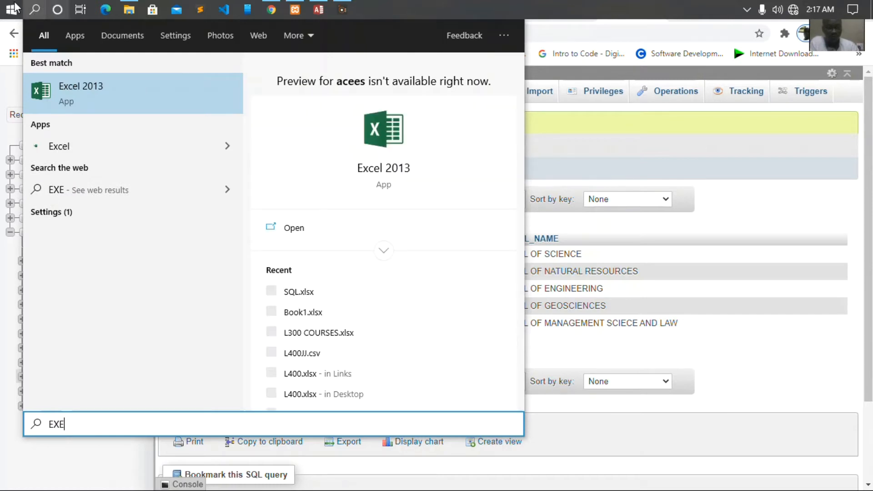
pyautogui.click(104, 99)
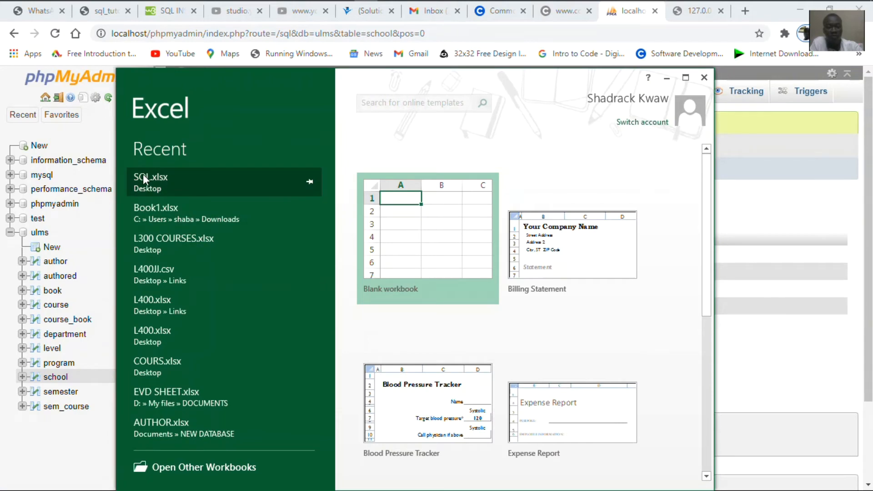
pyautogui.click(144, 177)
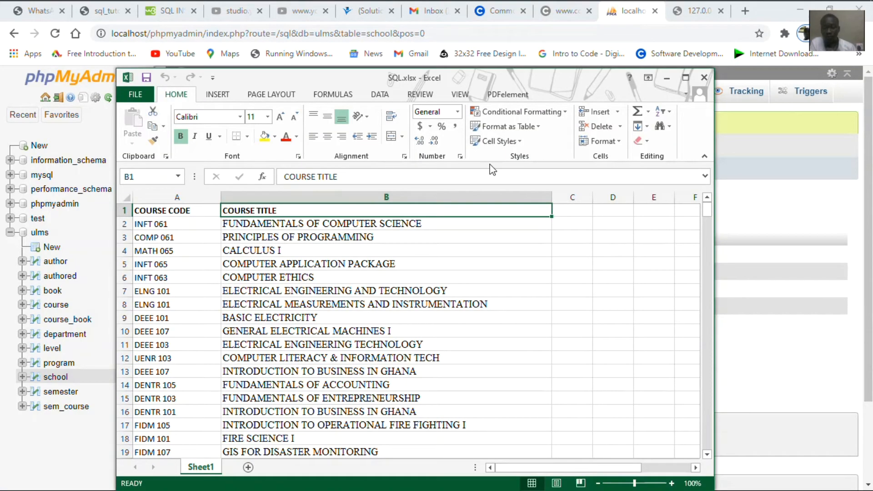
pyautogui.click(684, 78)
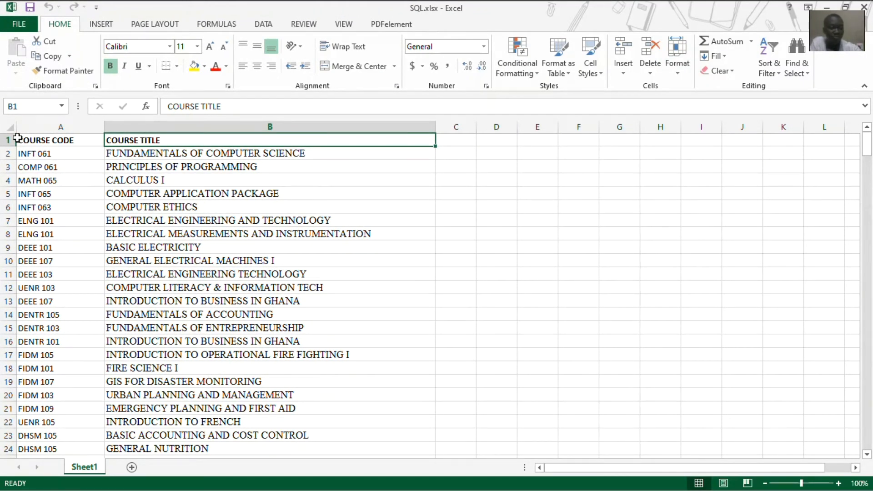
# - Clear the old course codes and titles from A1:B495 on Sheet1
pyautogui.moveTo(17, 138); pyautogui.dragTo(264, 488)
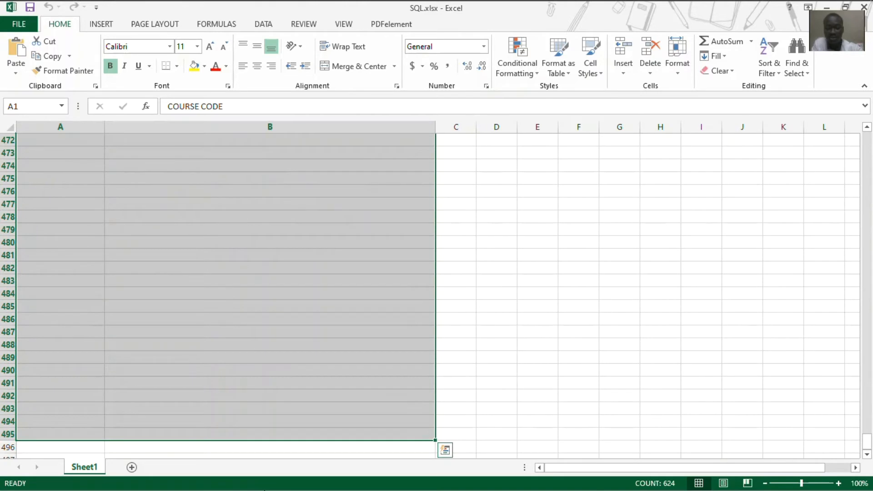
pyautogui.press('Delete')
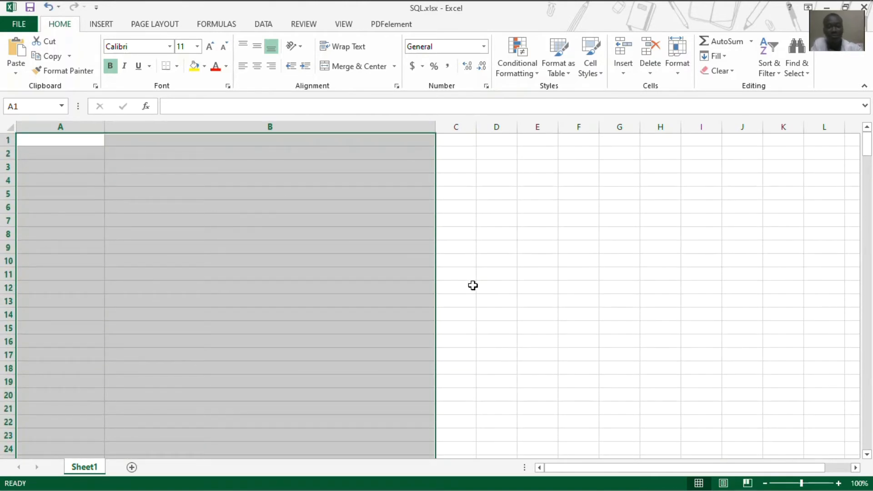
pyautogui.click(362, 234)
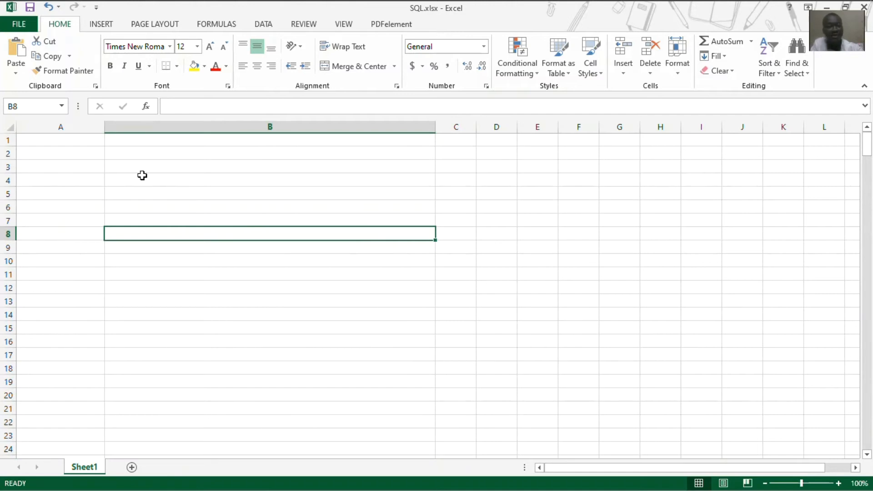
pyautogui.moveTo(62, 140); pyautogui.dragTo(304, 413)
pyautogui.moveTo(332, 378); pyautogui.dragTo(330, 379)
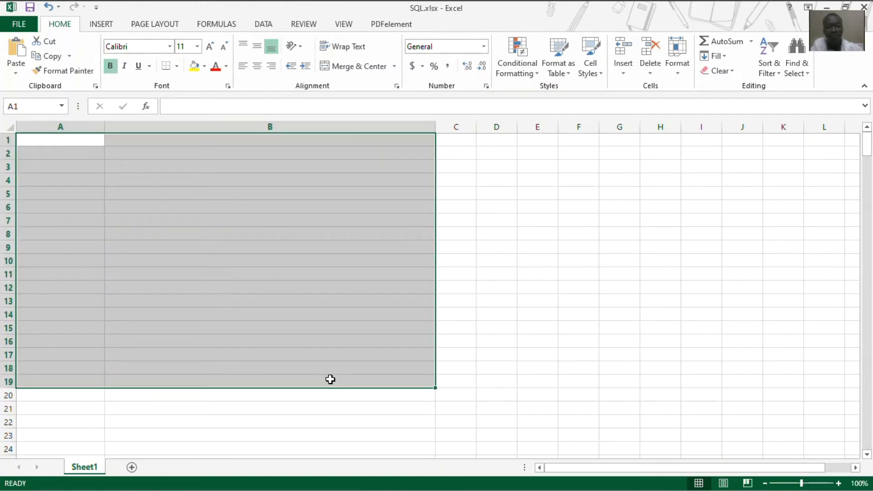
pyautogui.click(494, 272)
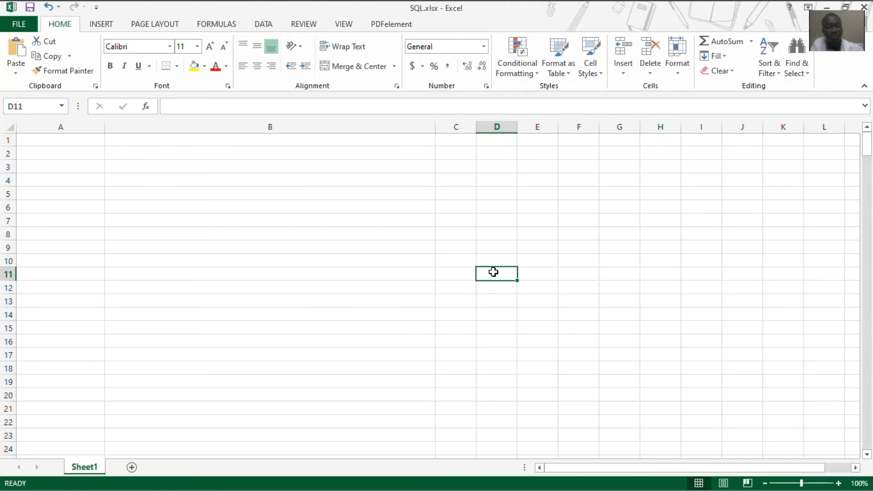
# - Paste the copied Table1 records into Sheet1 starting at A1, accepting the size mismatch with the selected A1:C10 range
pyautogui.click(49, 143)
pyautogui.moveTo(48, 143); pyautogui.dragTo(451, 261)
pyautogui.hotkey('ctrl', 'b')
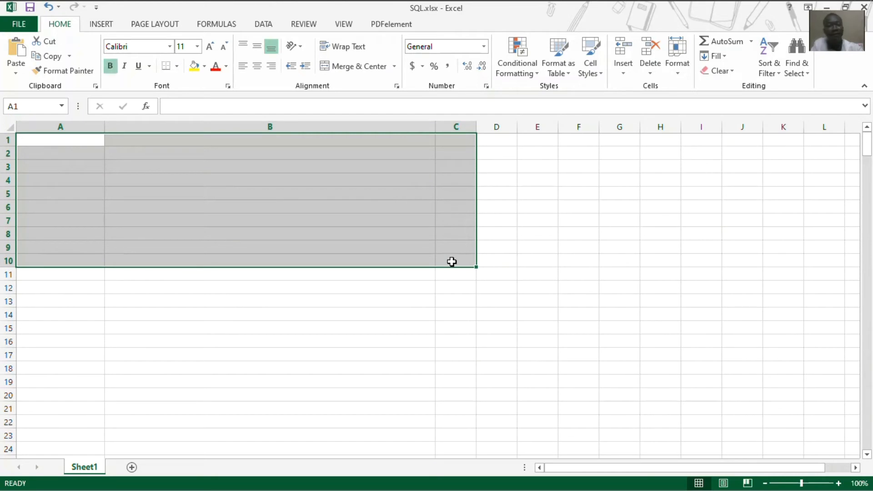
pyautogui.hotkey('ctrl', 'v')
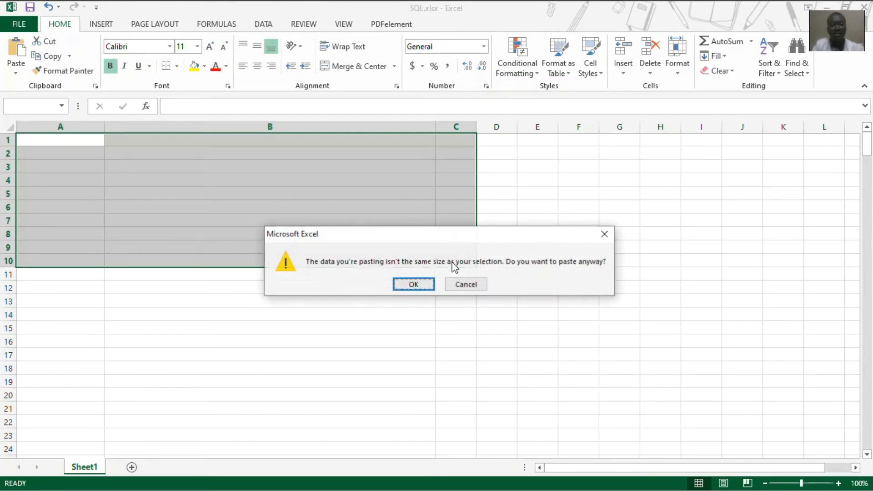
pyautogui.click(413, 285)
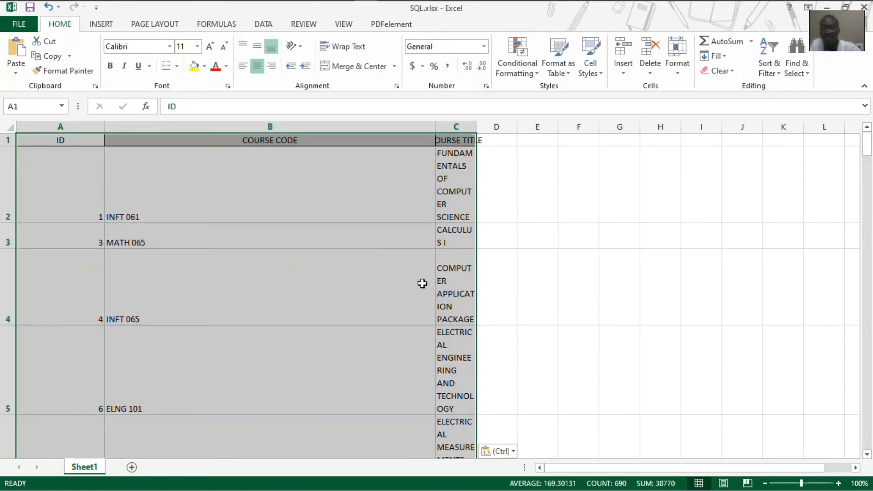
# - Widen the COURSE TITLE column so the titles fit on one line, and middle-align the pasted cells vertically
pyautogui.moveTo(476, 127); pyautogui.dragTo(691, 124)
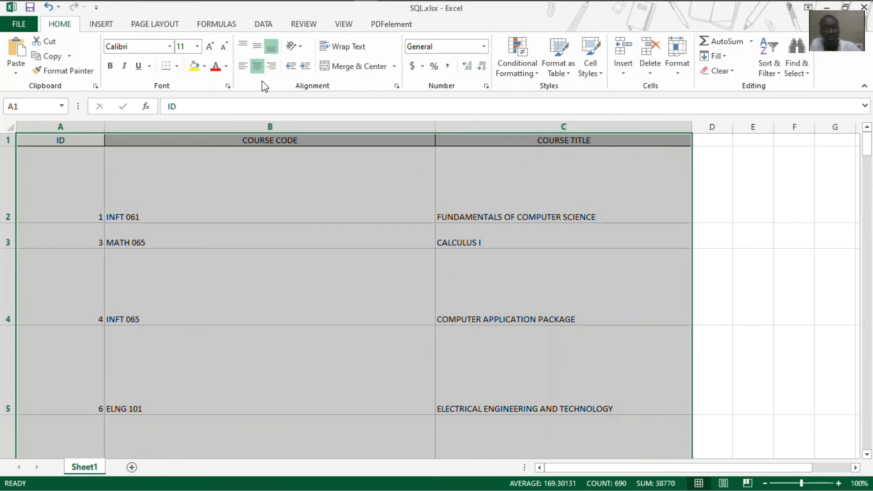
pyautogui.click(258, 48)
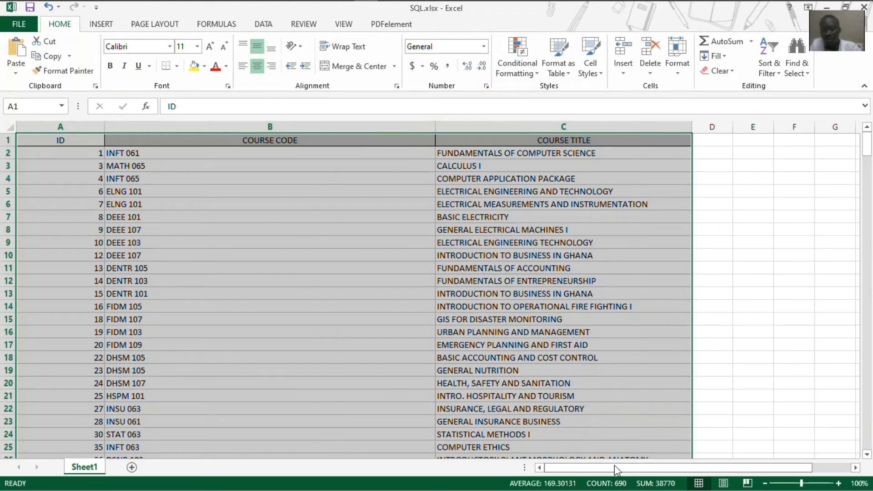
pyautogui.click(562, 303)
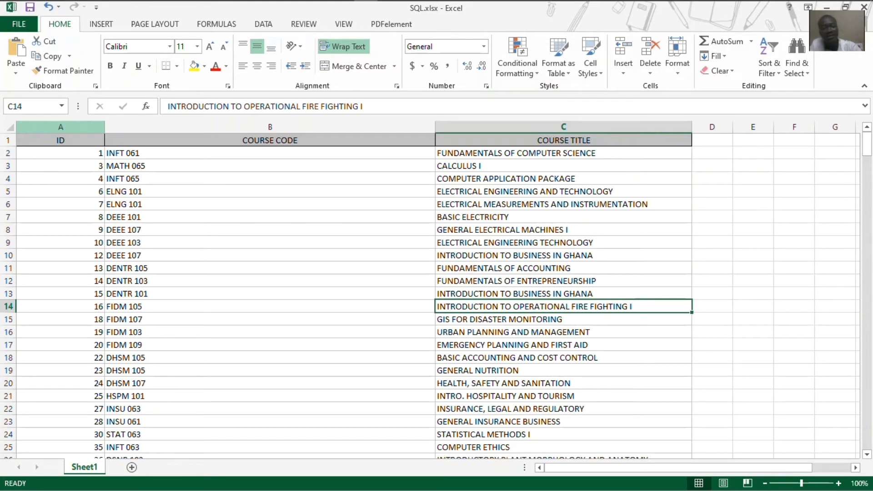
# - Clear the ID column's contents and delete the column so only COURSE CODE and COURSE TITLE remain
pyautogui.click(60, 127)
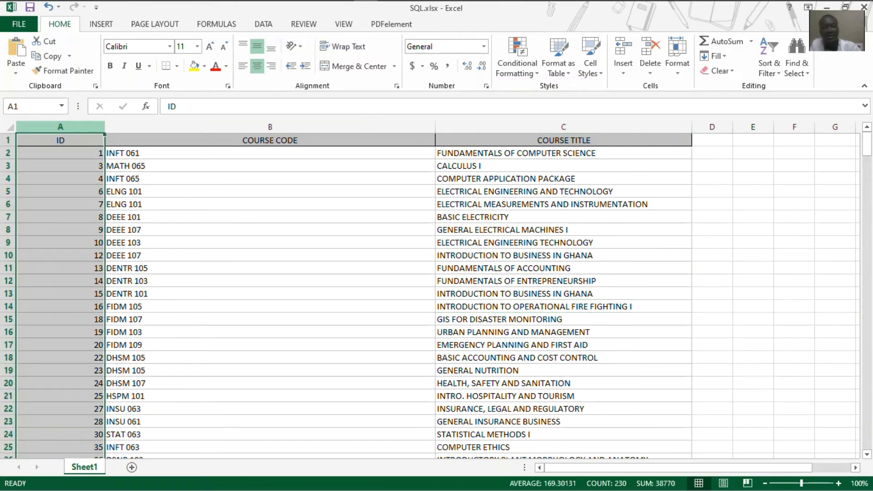
pyautogui.press('Delete')
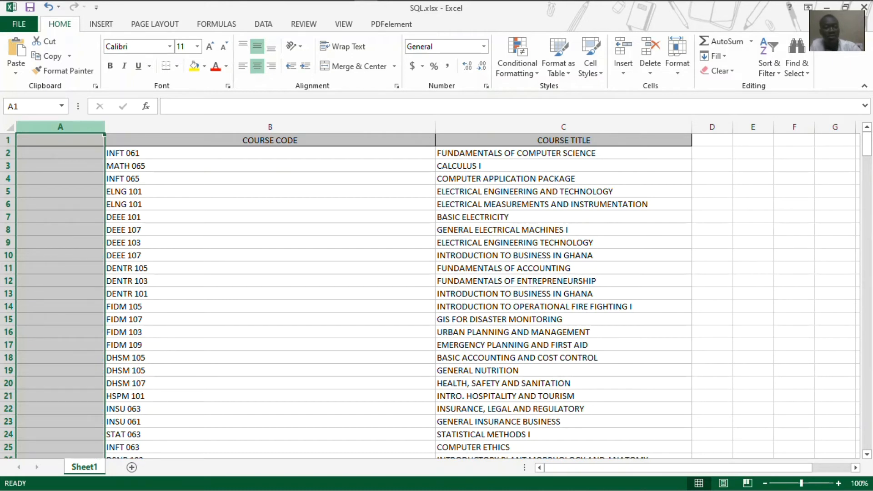
pyautogui.rightClick(66, 127)
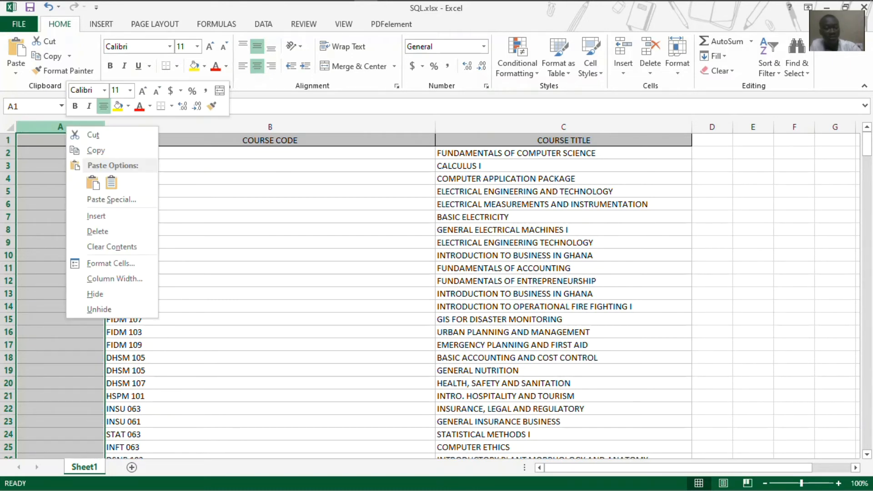
pyautogui.click(97, 231)
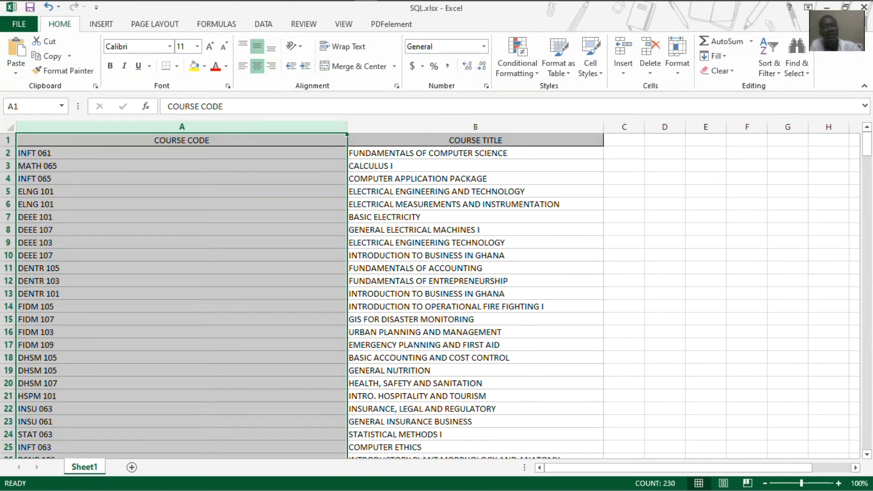
# - Save a copy of the workbook to the Desktop as NEW COURSES in CSV (Comma delimited) format, accepting the loss of workbook features
pyautogui.click(19, 23)
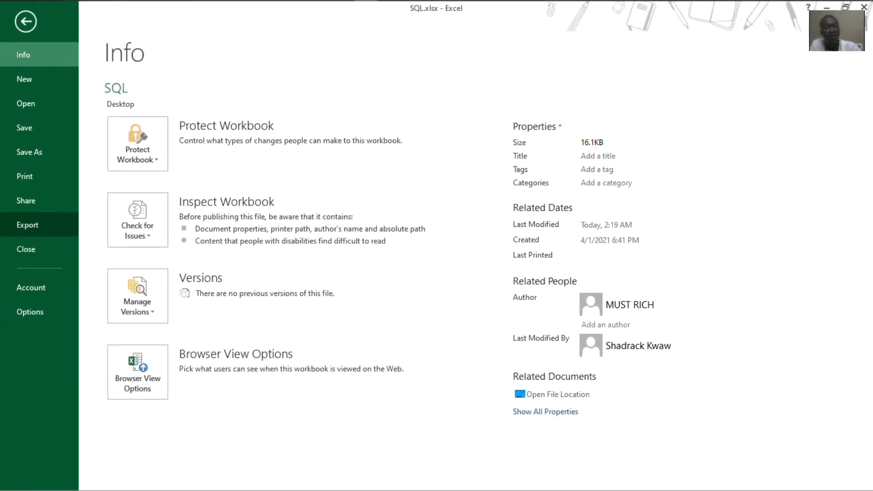
pyautogui.click(29, 152)
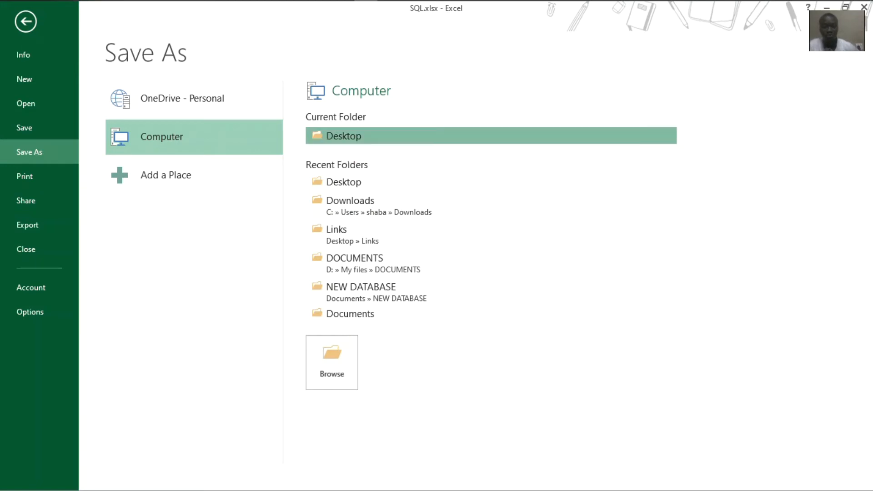
pyautogui.click(343, 136)
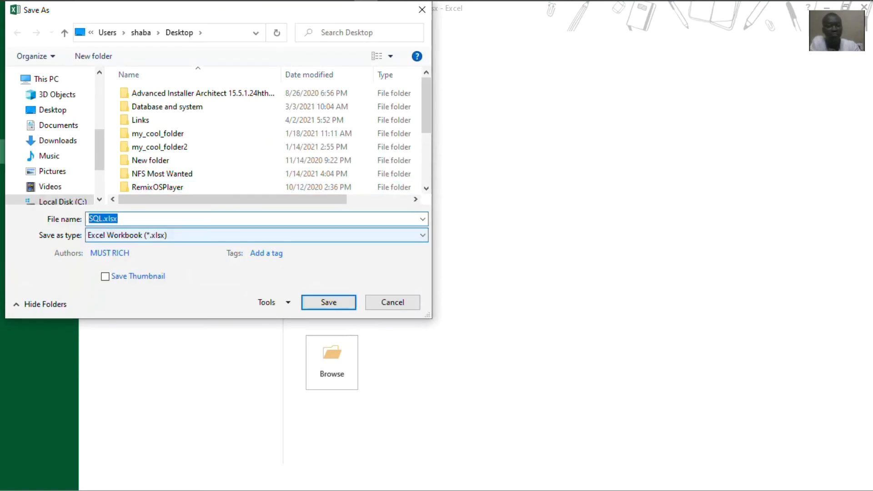
pyautogui.write('NEW COURE')
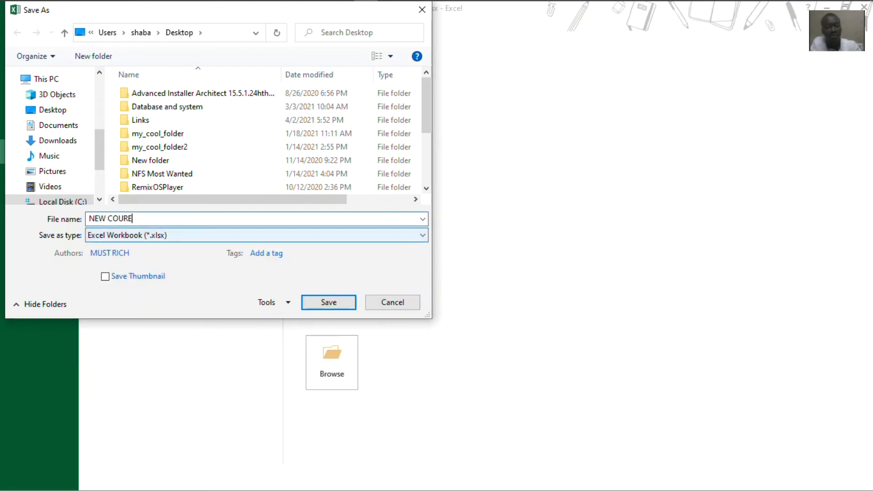
pyautogui.press('BackSpace')
pyautogui.write('SES')
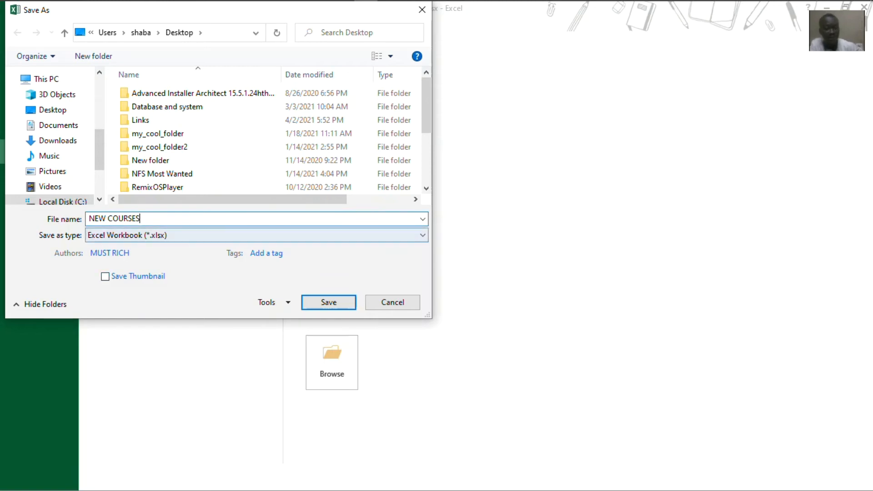
pyautogui.click(256, 235)
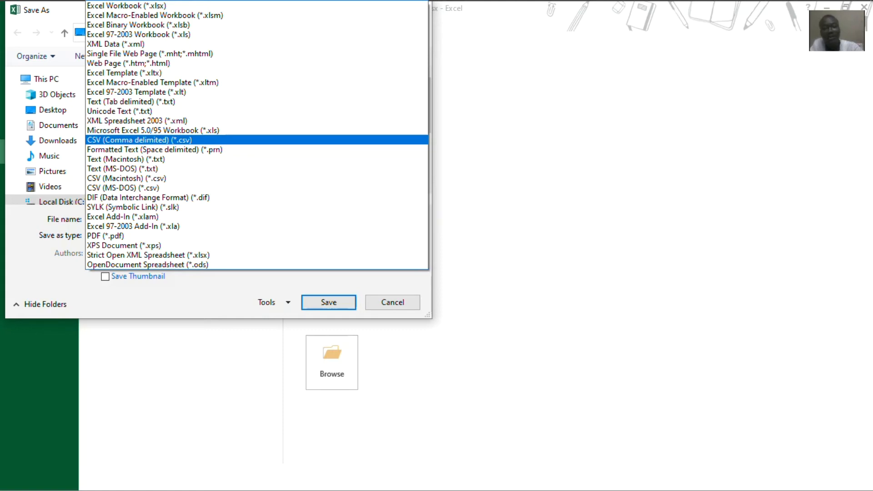
pyautogui.press('Return')
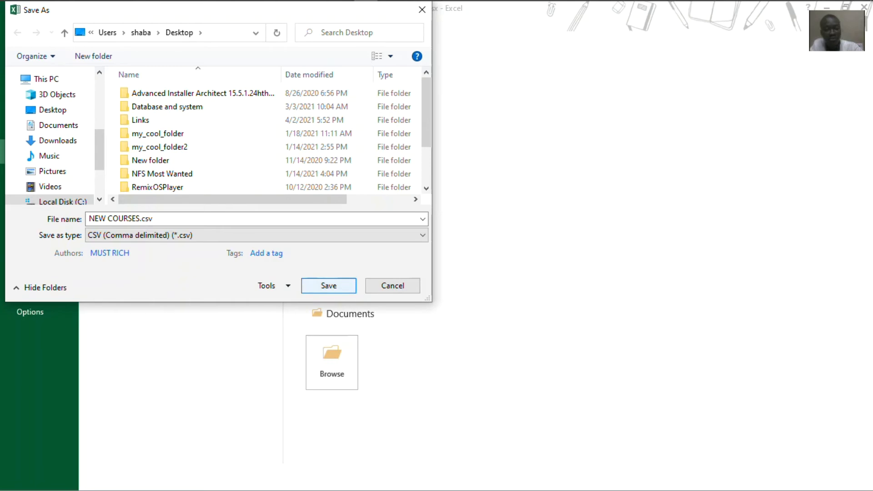
pyautogui.click(328, 286)
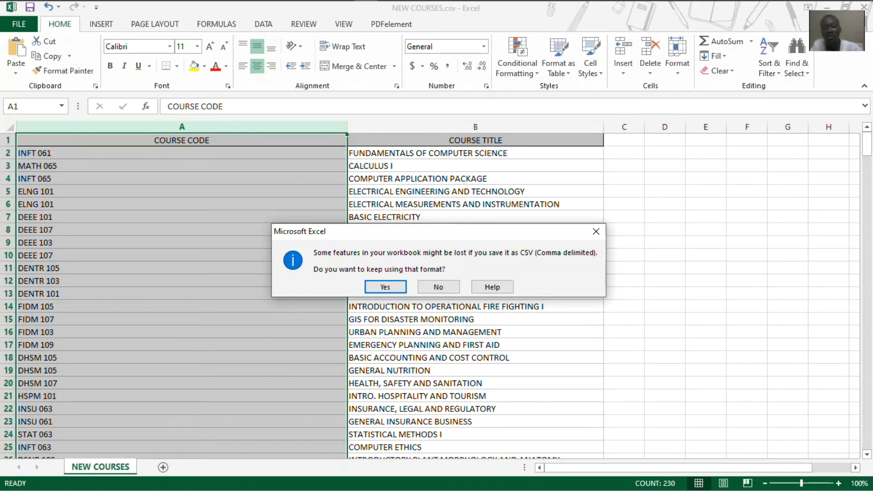
pyautogui.press('Return')
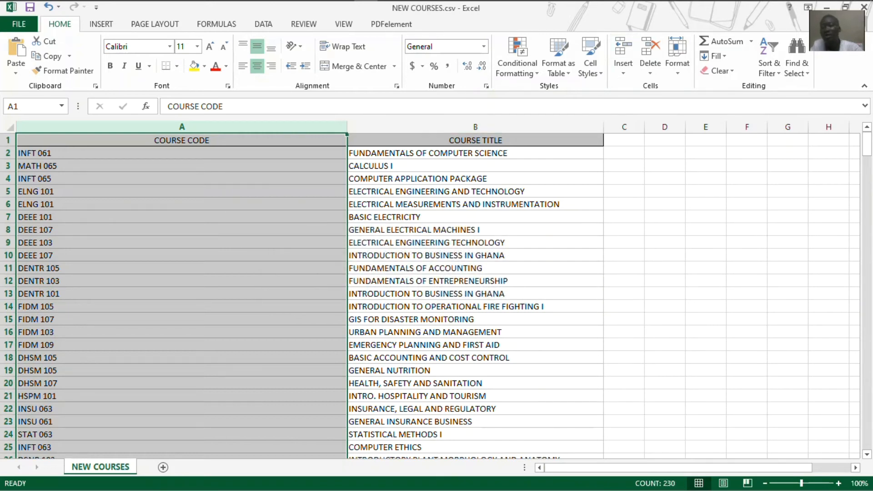
# - Close the NEW COURSES.csv workbook without replacing the existing file or saving any further changes
pyautogui.click(864, 7)
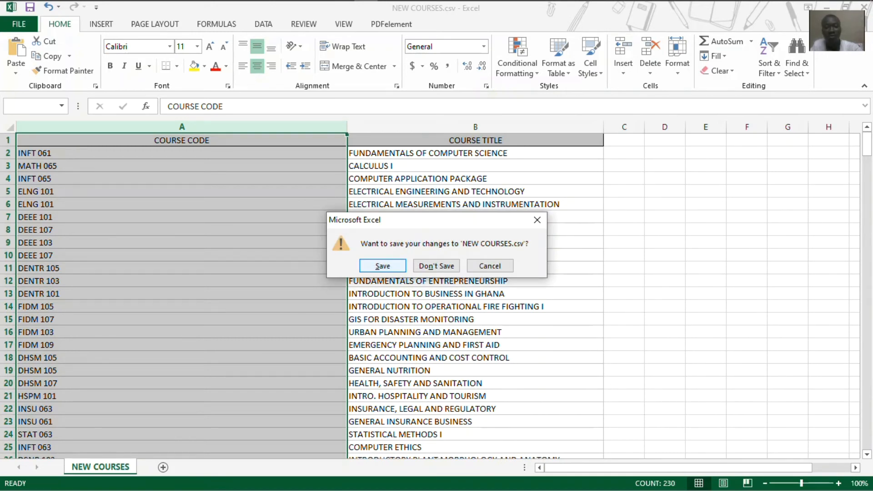
pyautogui.click(382, 265)
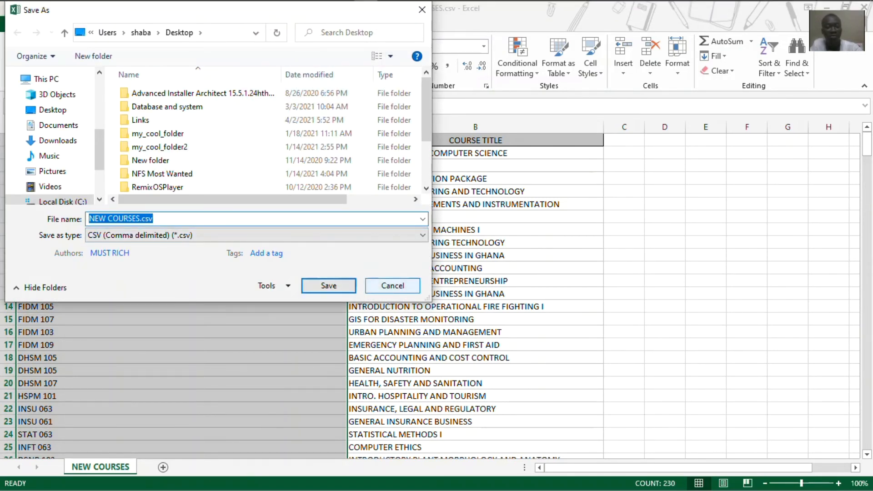
pyautogui.click(329, 285)
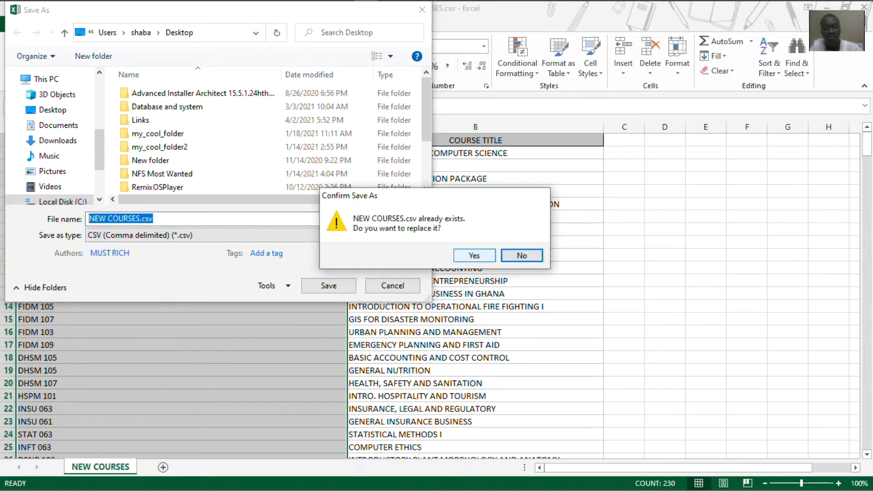
pyautogui.click(521, 256)
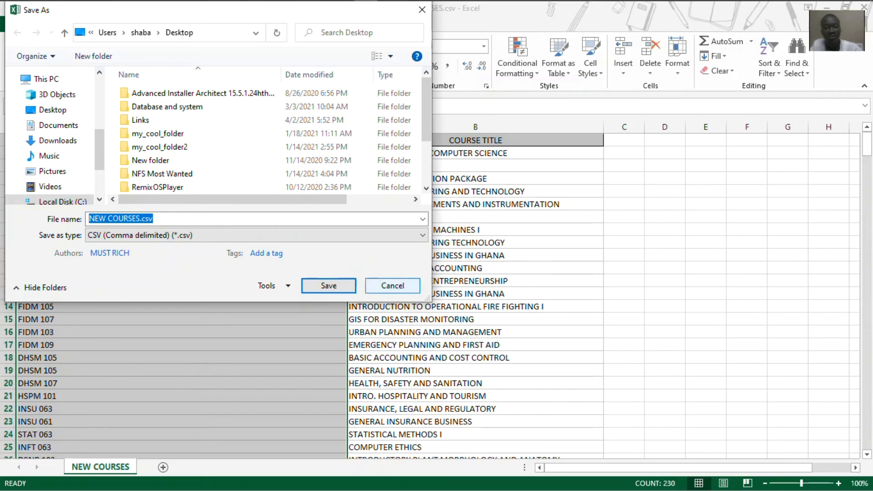
pyautogui.click(391, 286)
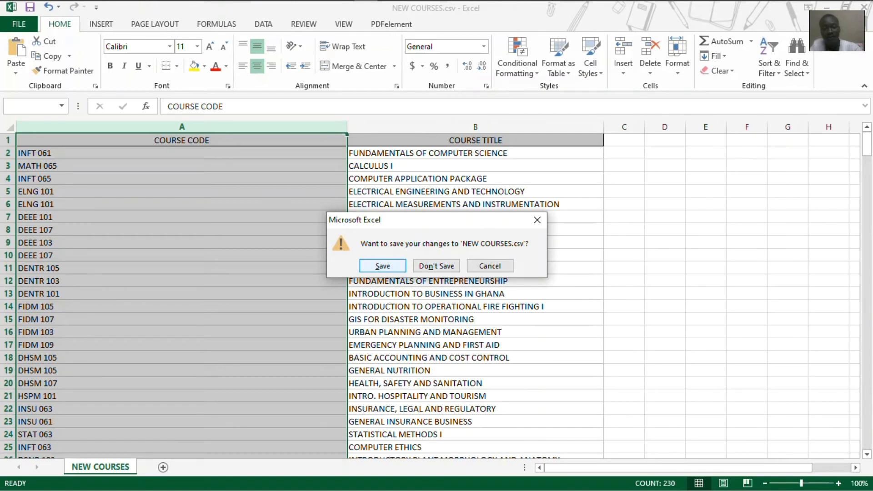
pyautogui.click(436, 266)
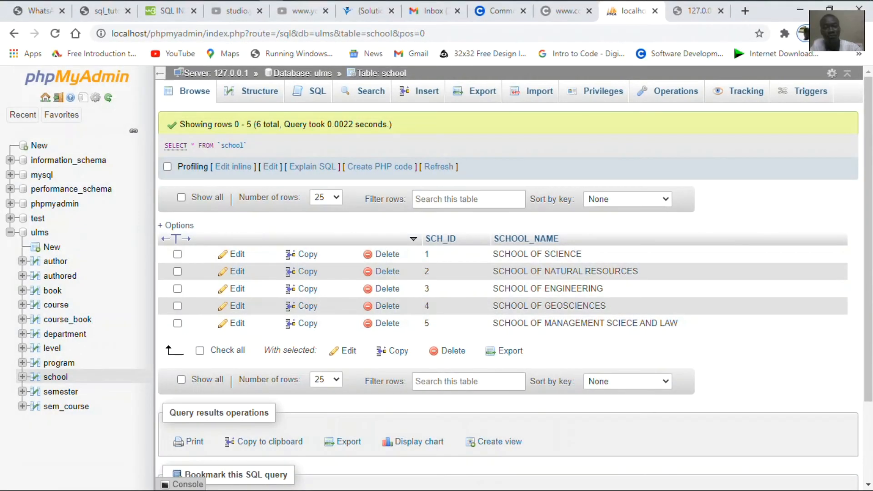
# - Switch to Access and close the Database2 database without keeping the copied data on the clipboard
pyautogui.click(318, 9)
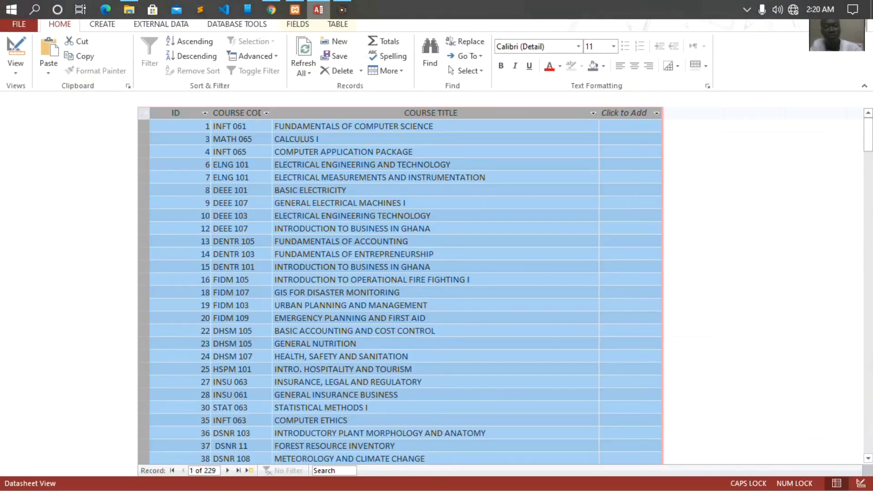
pyautogui.click(864, 7)
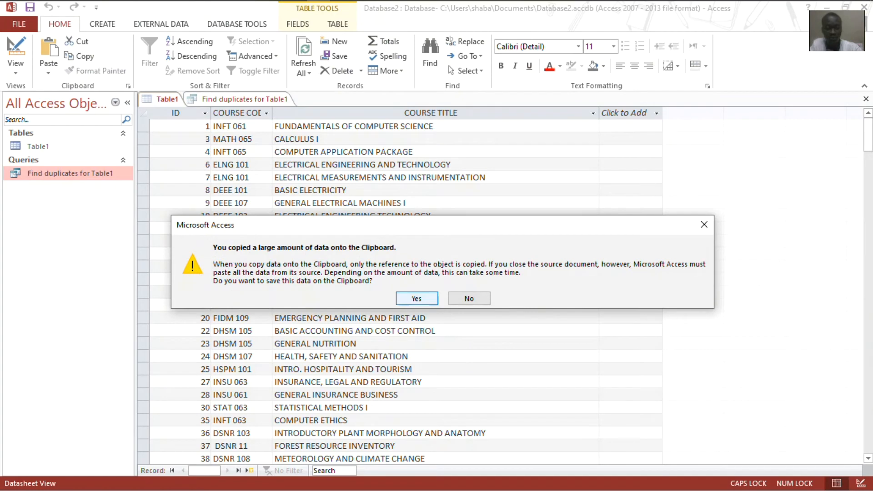
pyautogui.click(468, 298)
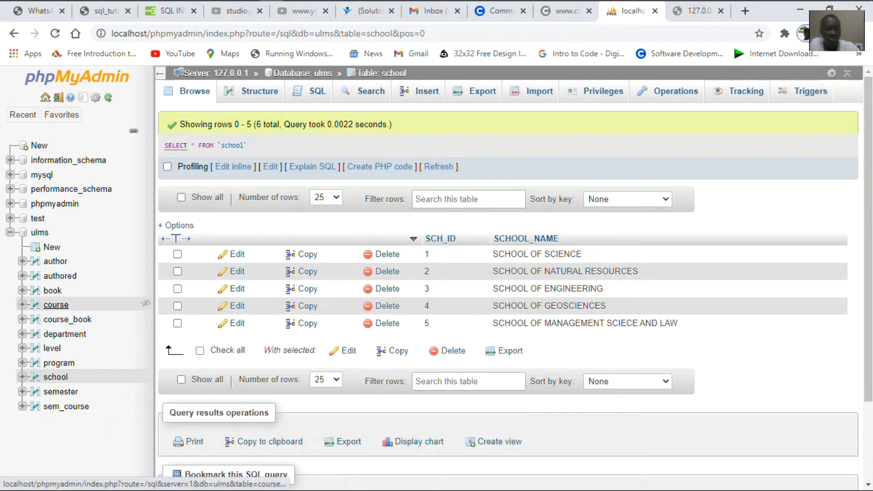
# - In phpMyAdmin, open the import page of the ulms course table and choose NEW COURSES.csv from the Desktop as the source file
pyautogui.click(56, 304)
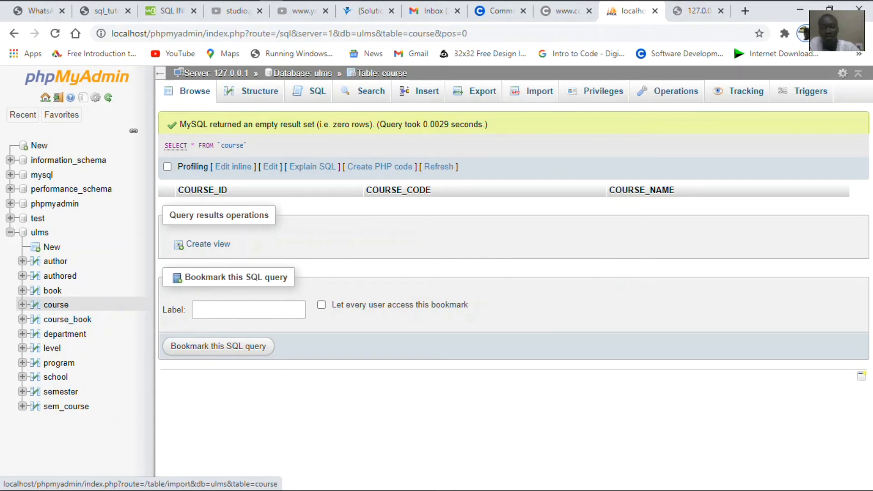
pyautogui.click(540, 90)
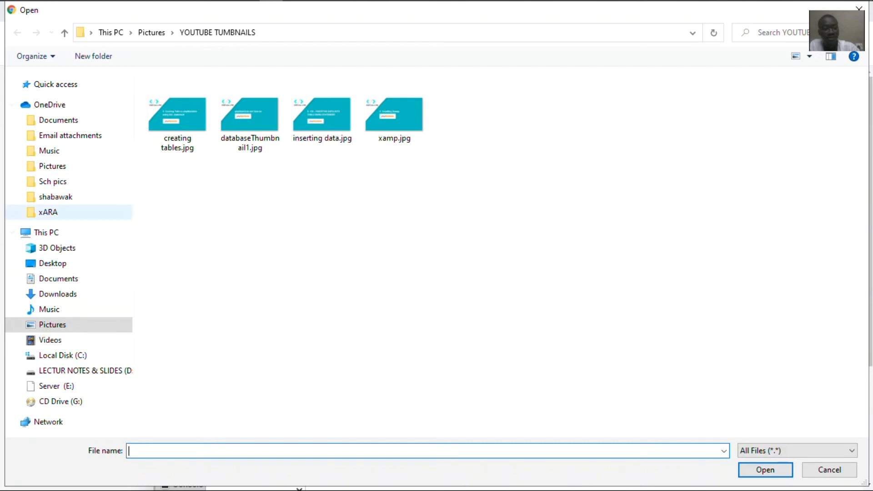
pyautogui.click(52, 264)
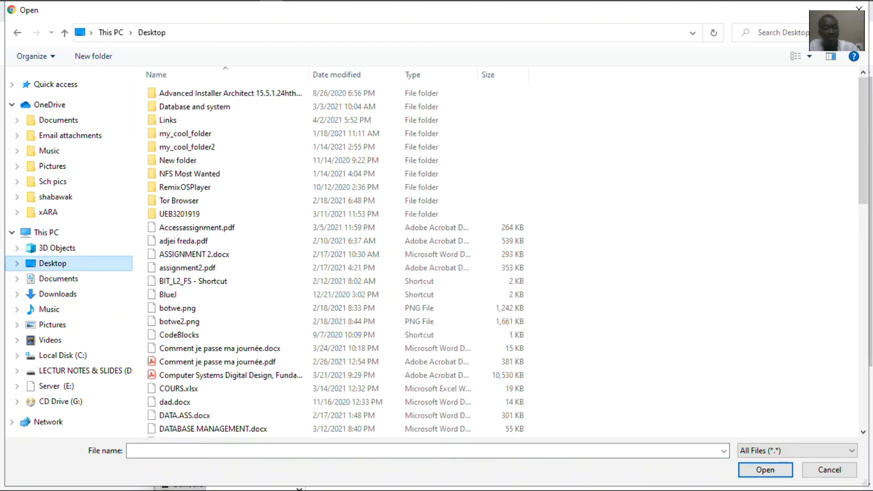
pyautogui.scroll(-3, 228, 282)
pyautogui.scroll(-12, 228, 282)
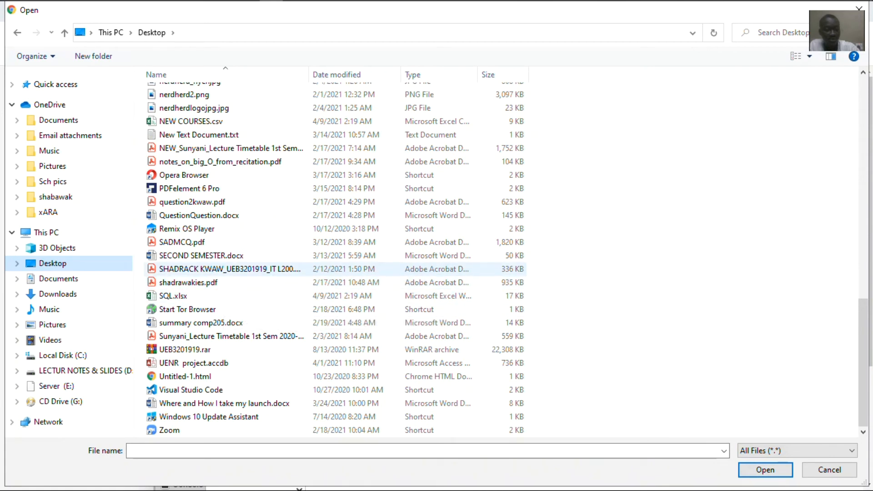
pyautogui.click(191, 121)
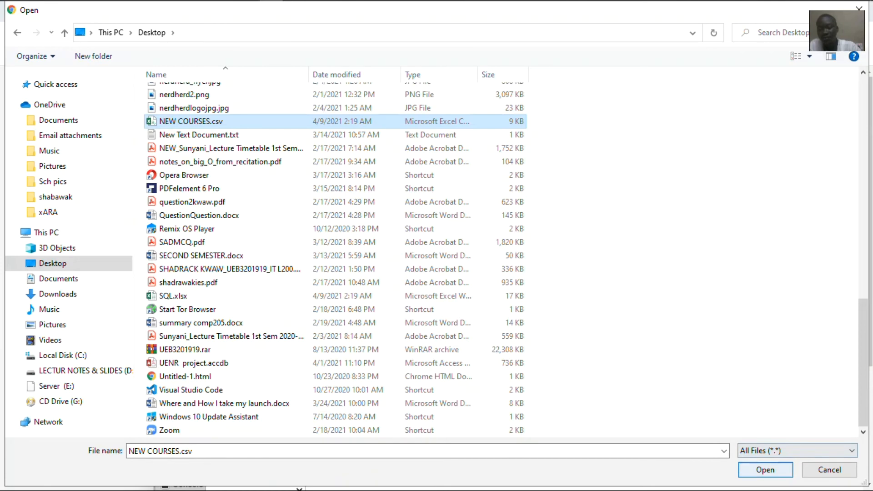
pyautogui.click(765, 470)
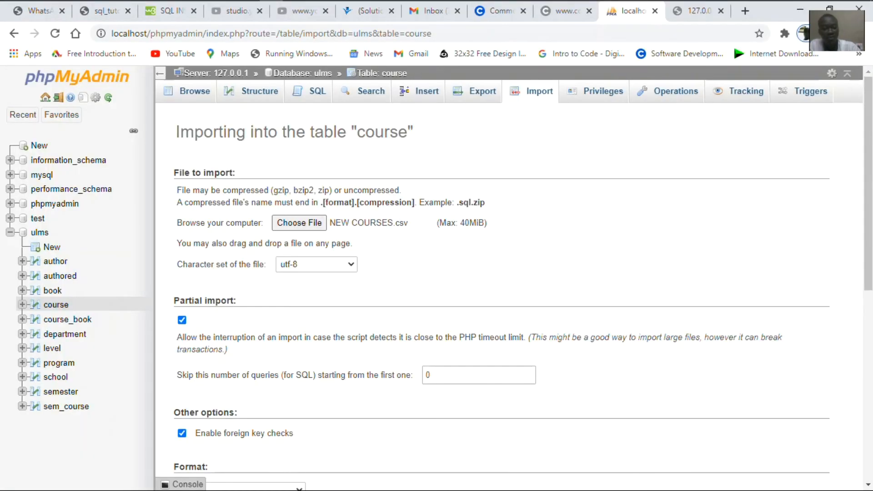
# - Try to import the chosen file into the course table using the CSV format with its default options
pyautogui.scroll(-3, 514, 282)
pyautogui.scroll(-4, 513, 282)
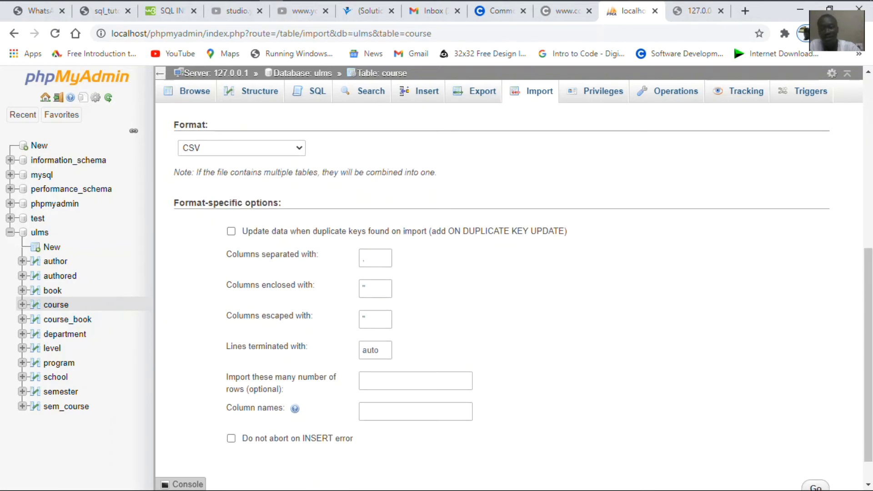
pyautogui.scroll(-1, 513, 282)
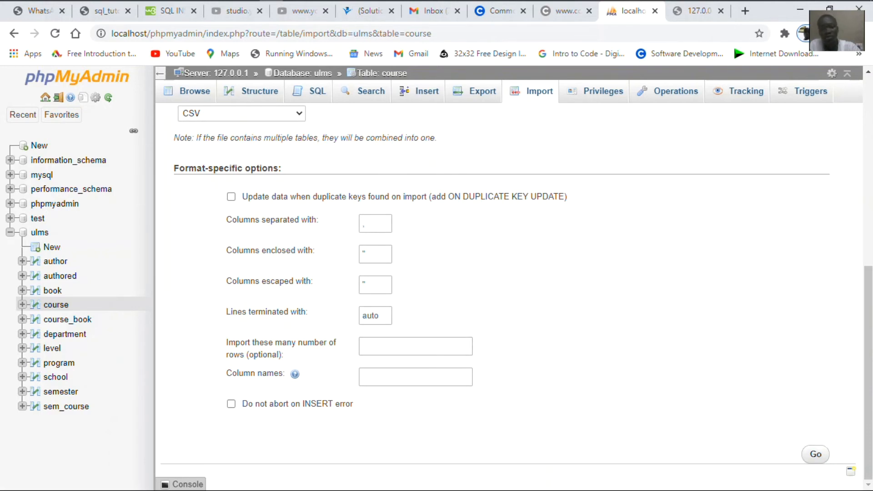
pyautogui.click(815, 454)
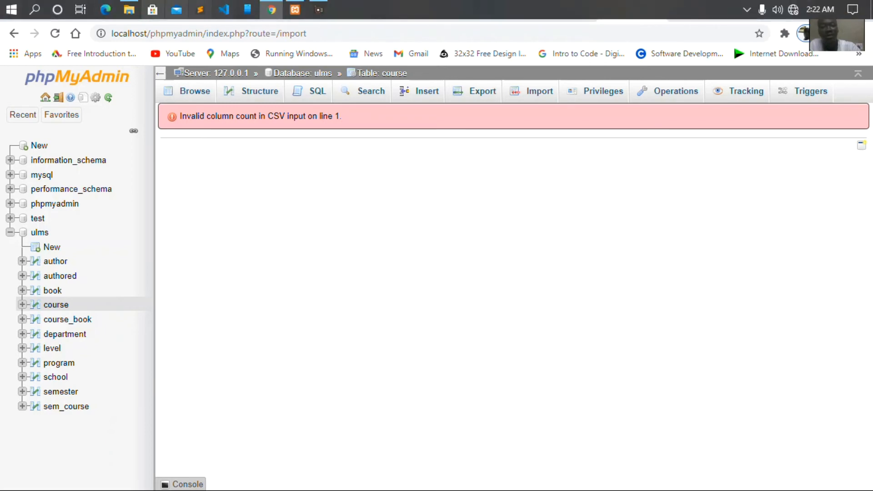
# - Open NEW COURSES.csv from the Desktop folder in Excel and widen column A to fit the course codes
pyautogui.moveTo(129, 9)
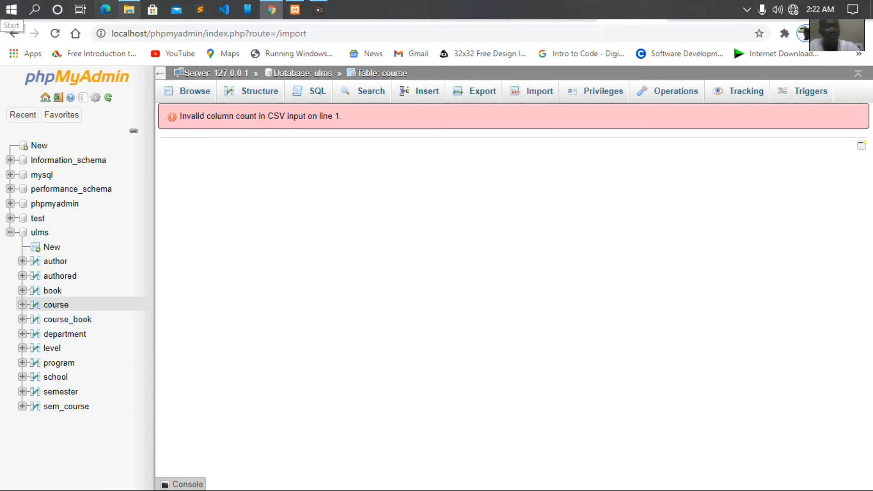
pyautogui.click(129, 10)
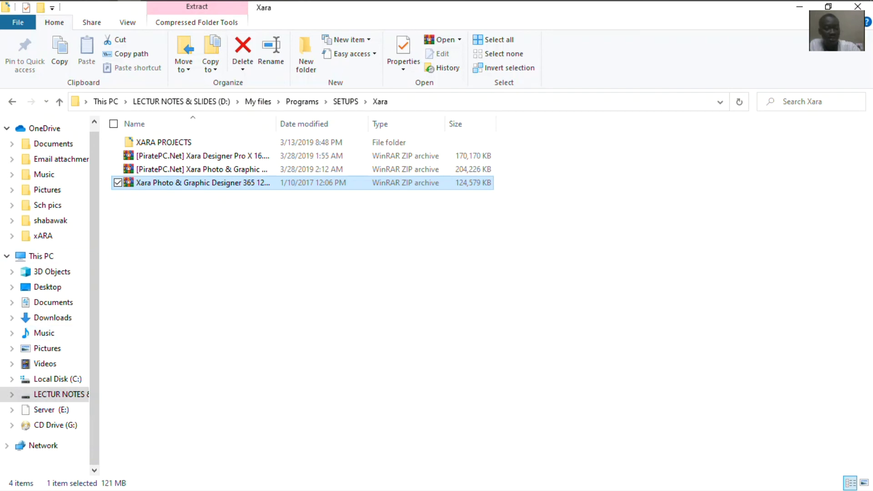
pyautogui.click(47, 287)
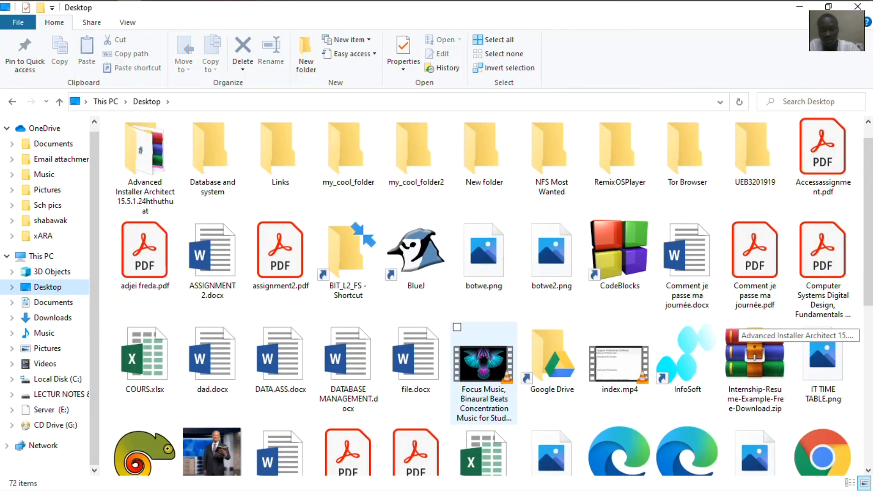
pyautogui.scroll(-3, 483, 319)
pyautogui.scroll(-3, 484, 318)
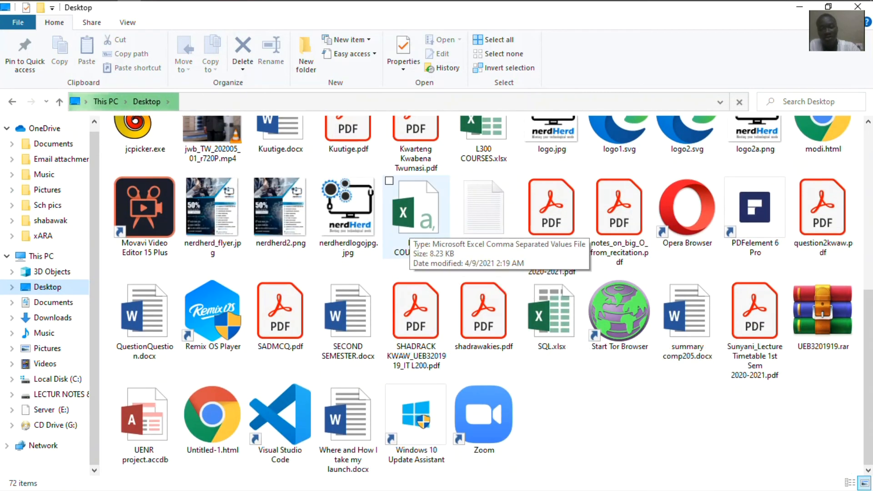
pyautogui.click(409, 222)
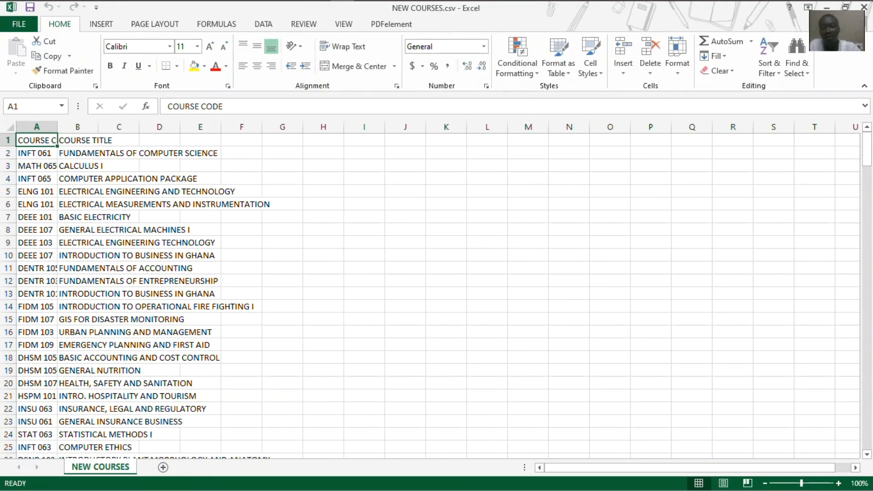
pyautogui.moveTo(58, 127); pyautogui.dragTo(98, 127)
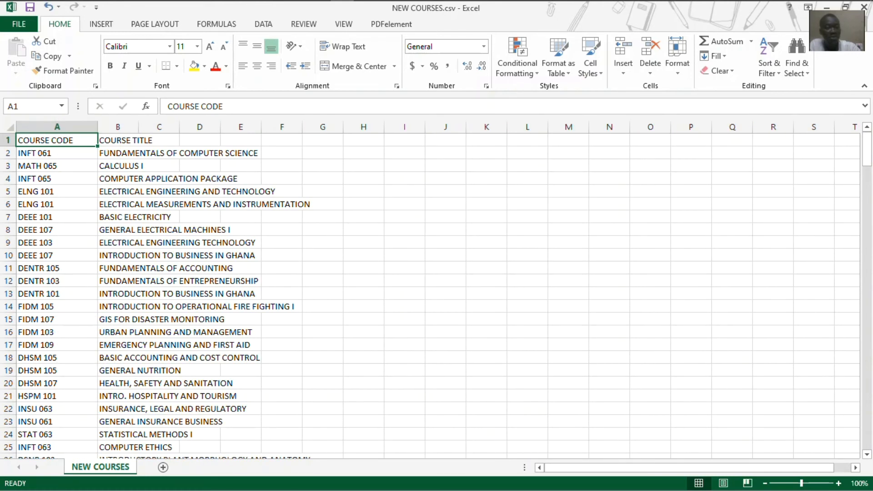
# - Switch to phpMyAdmin in Chrome and browse the ulms course table to examine its column names
pyautogui.moveTo(341, 1)
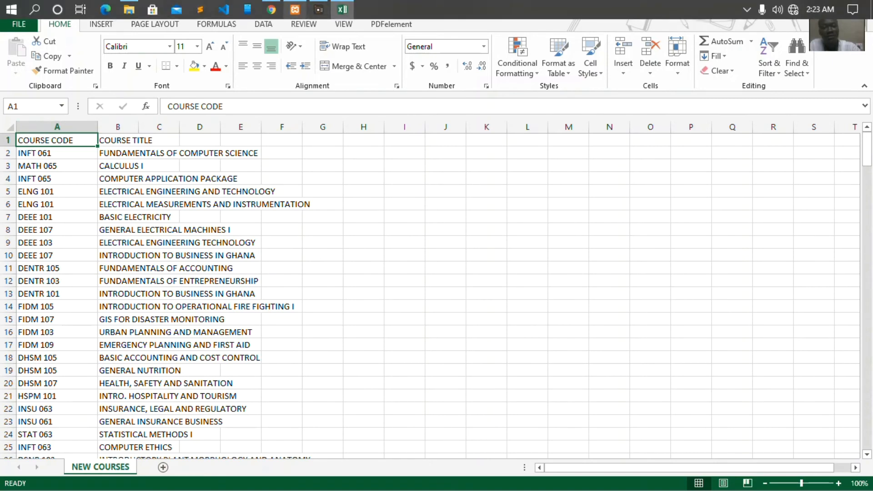
pyautogui.click(295, 9)
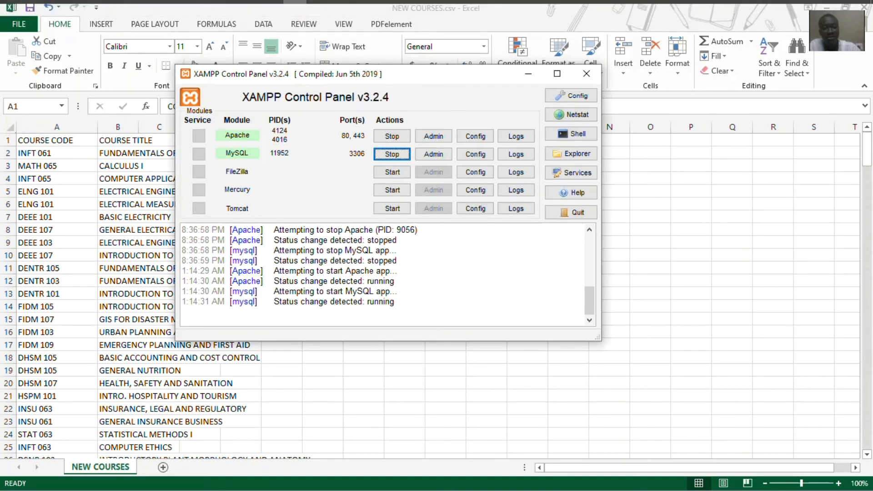
pyautogui.click(528, 74)
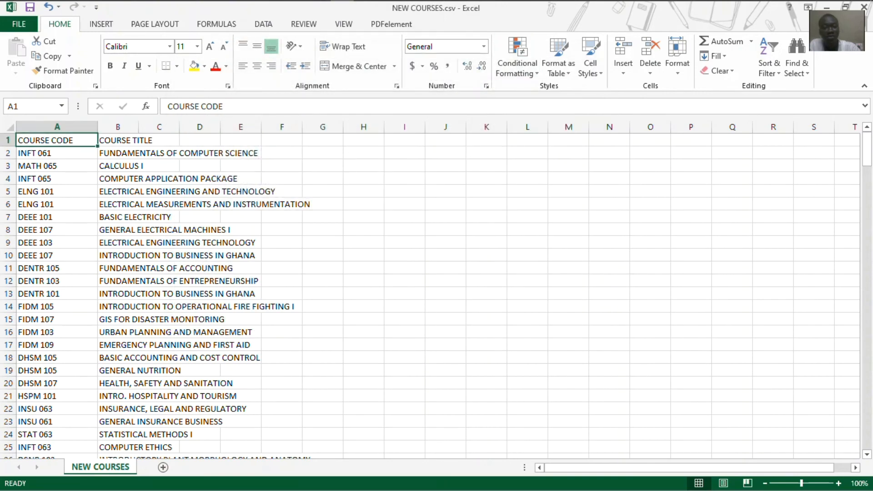
pyautogui.moveTo(318, 4)
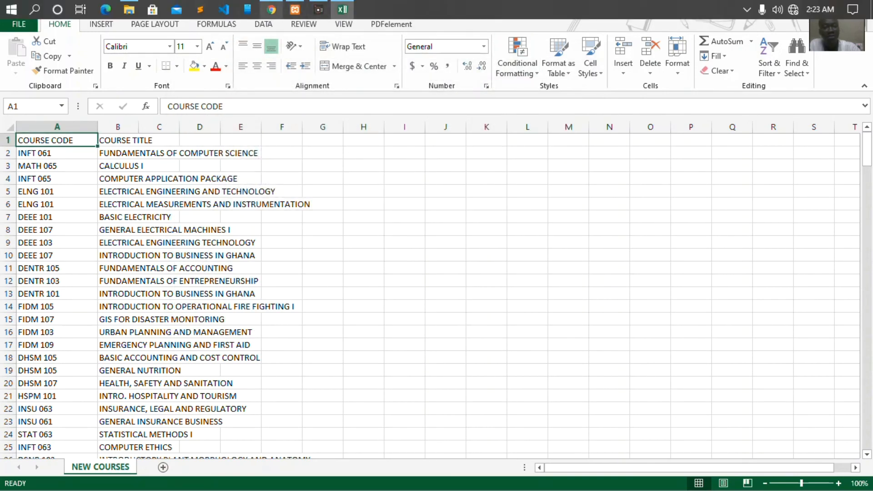
pyautogui.click(271, 9)
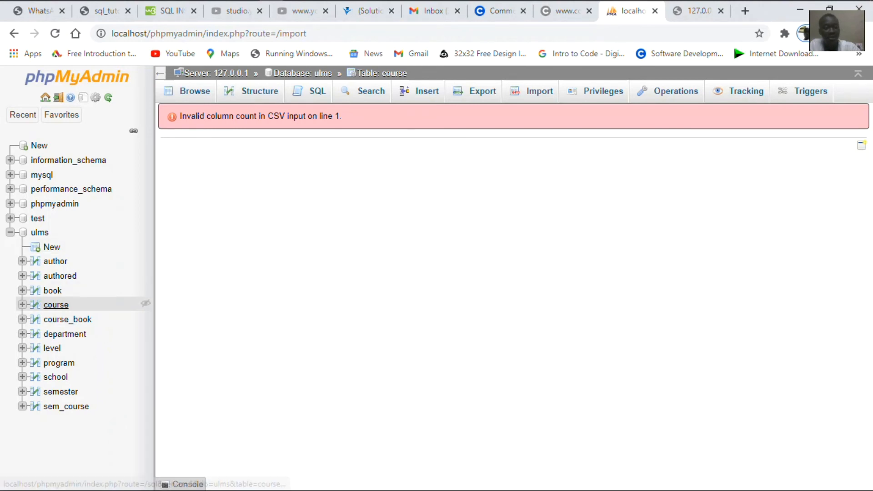
pyautogui.click(56, 304)
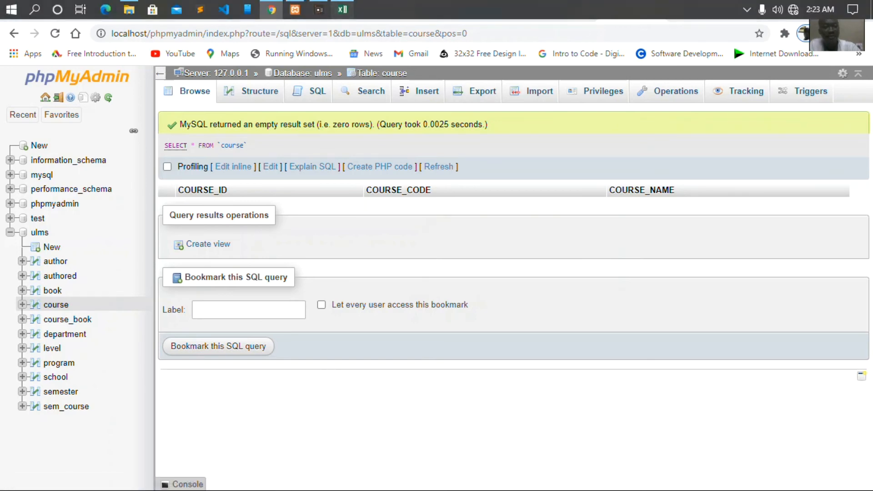
# - Switch back to Excel, widen the course title column B and change its header in B1 to COURSE_NAME
pyautogui.click(341, 9)
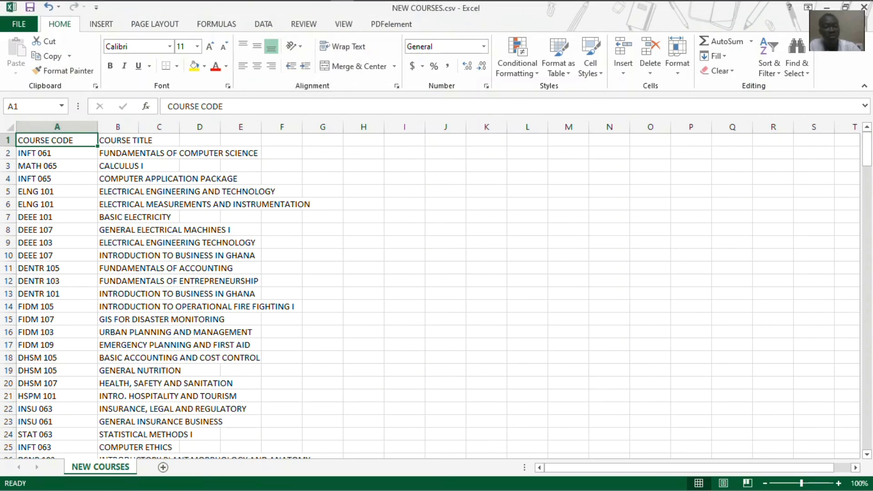
pyautogui.click(135, 140)
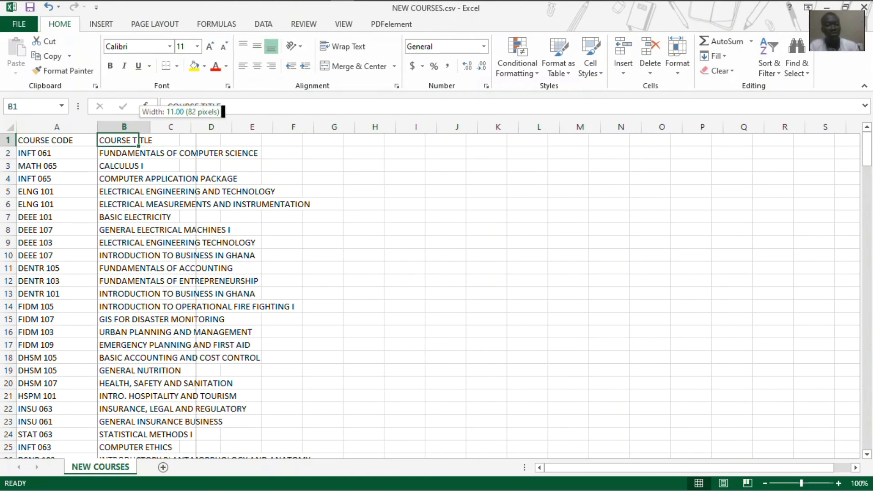
pyautogui.moveTo(138, 127); pyautogui.dragTo(244, 127)
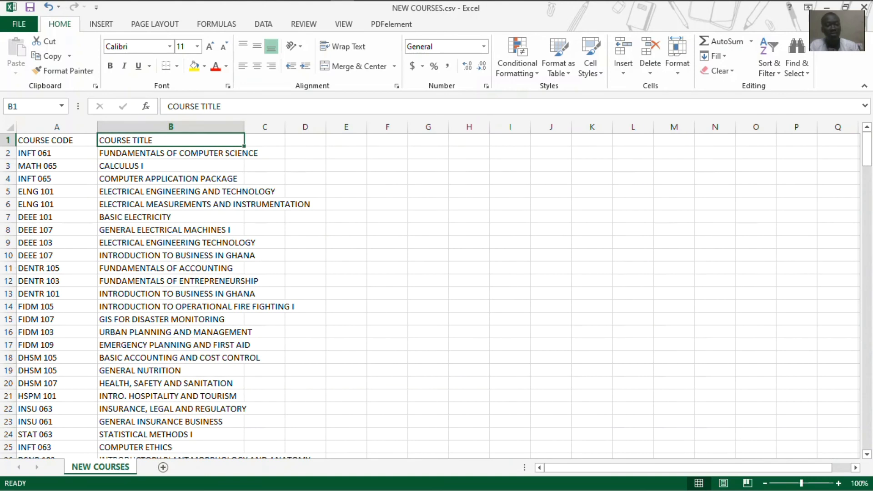
pyautogui.click(271, 9)
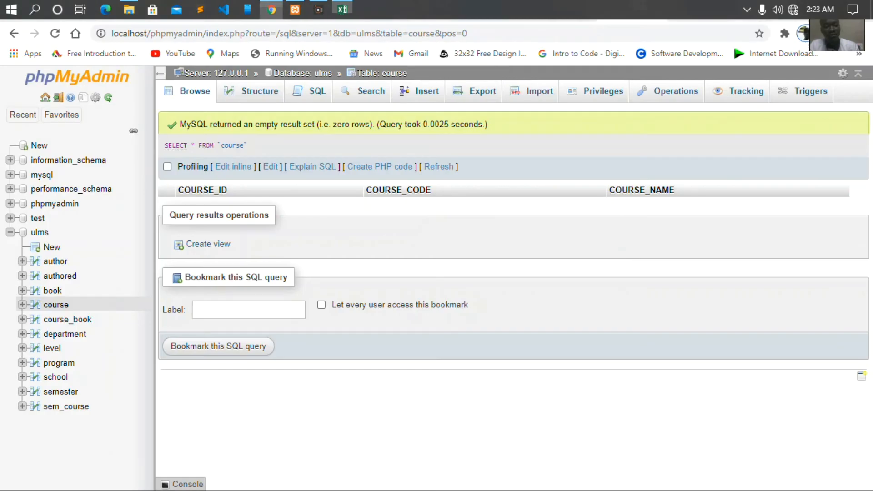
pyautogui.click(271, 10)
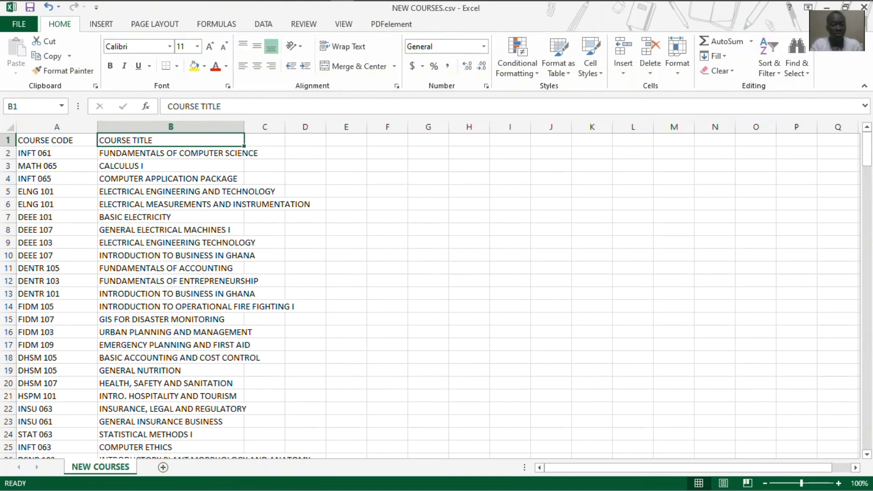
pyautogui.write('COURE')
pyautogui.press('BackSpace')
pyautogui.write('S')
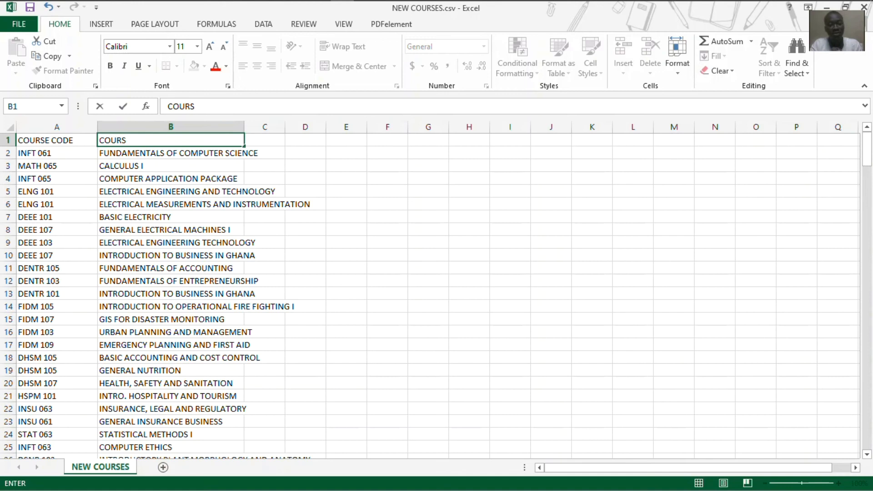
pyautogui.write('_NAME')
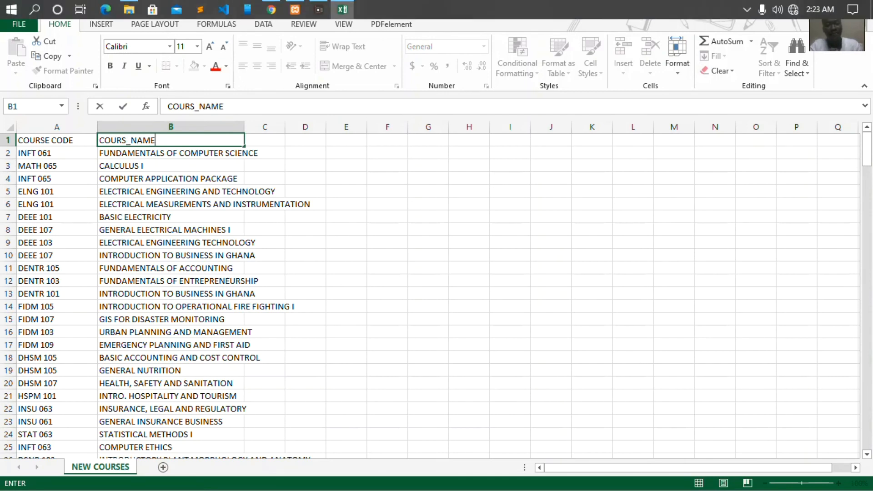
pyautogui.click(271, 9)
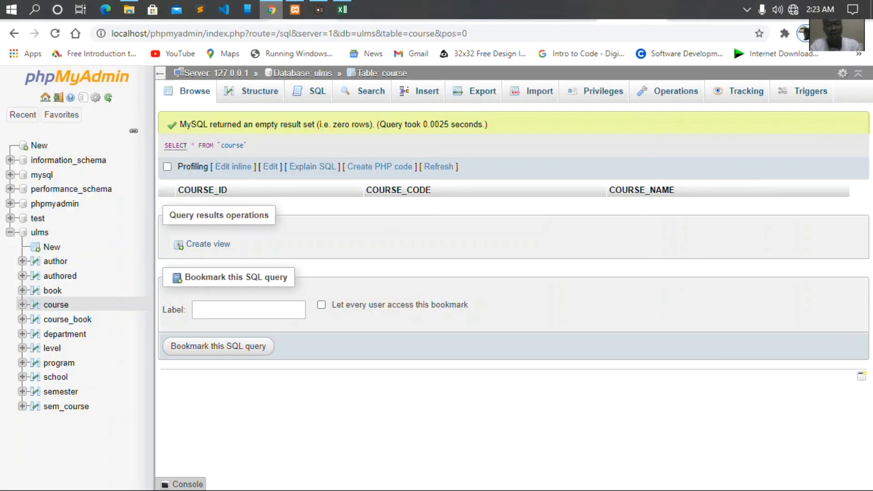
pyautogui.click(342, 9)
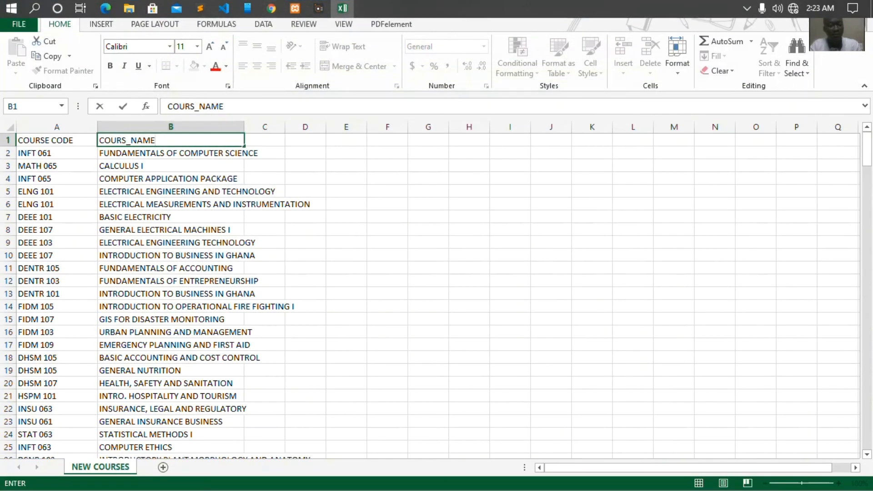
pyautogui.click(126, 140)
pyautogui.write('E')
# - Change the header in A1 to COURSE_ID and check it against the course table's columns in phpMyAdmin
pyautogui.click(56, 140)
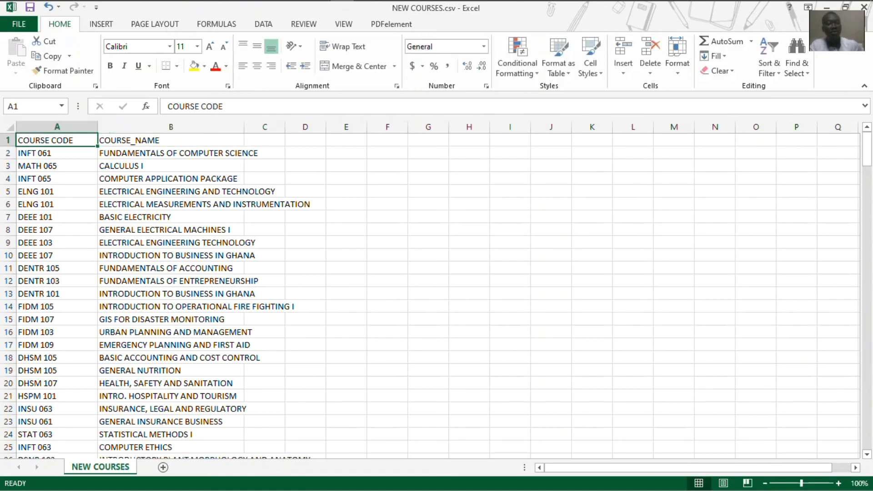
pyautogui.write('COURSE_ID')
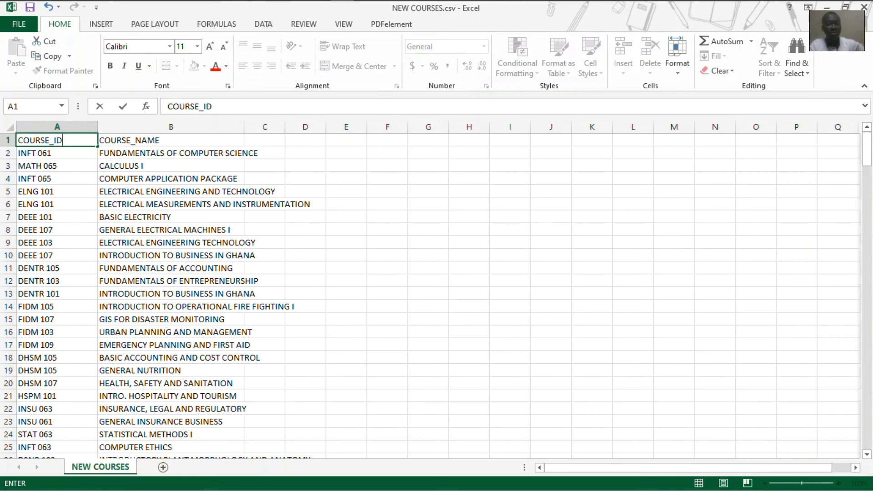
pyautogui.moveTo(350, 1)
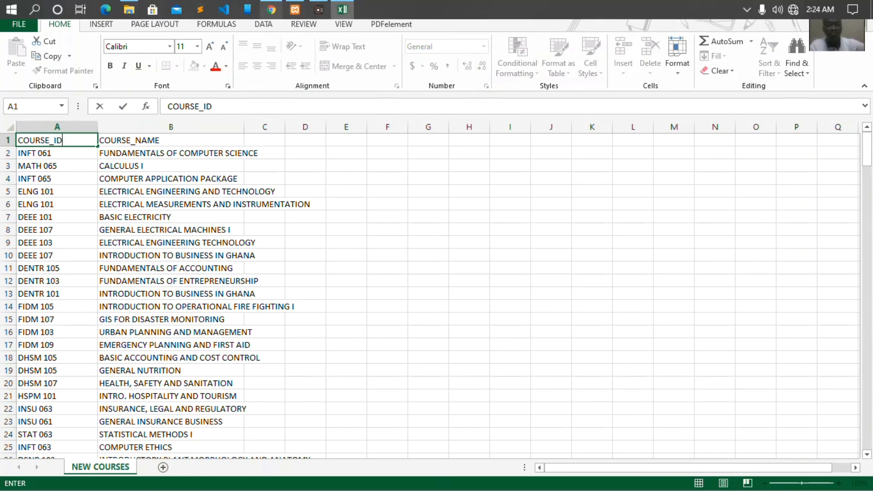
pyautogui.click(271, 9)
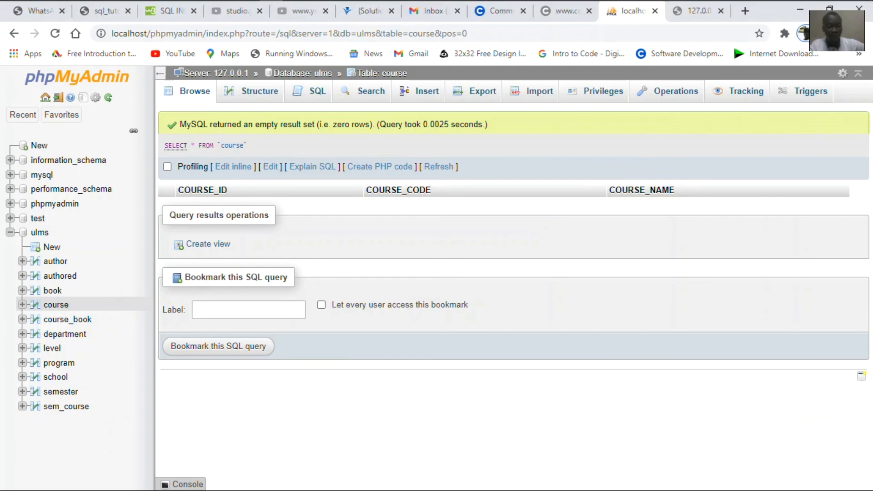
pyautogui.moveTo(318, 1)
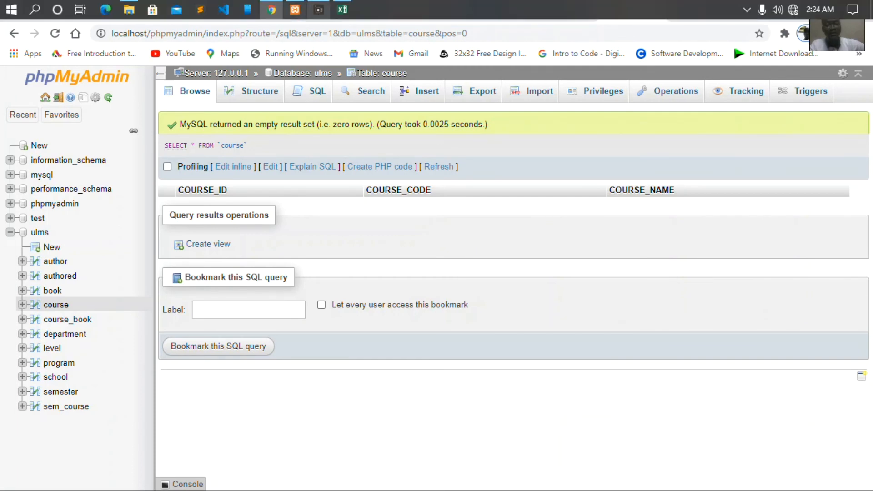
# - Return to Excel, insert an empty column before the course codes and widen it
pyautogui.click(342, 10)
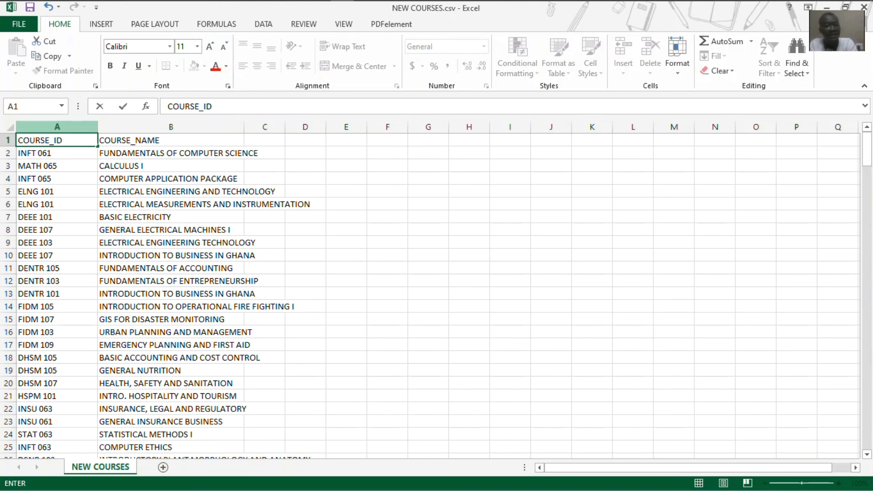
pyautogui.rightClick(40, 127)
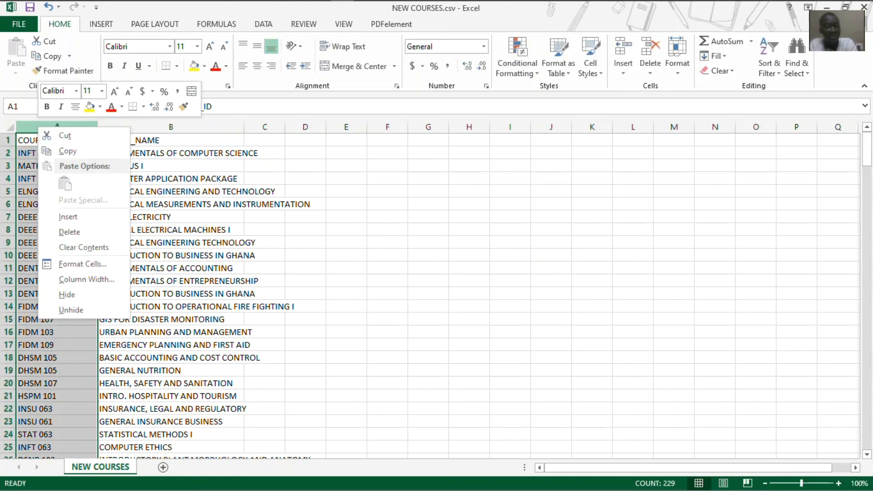
pyautogui.click(68, 217)
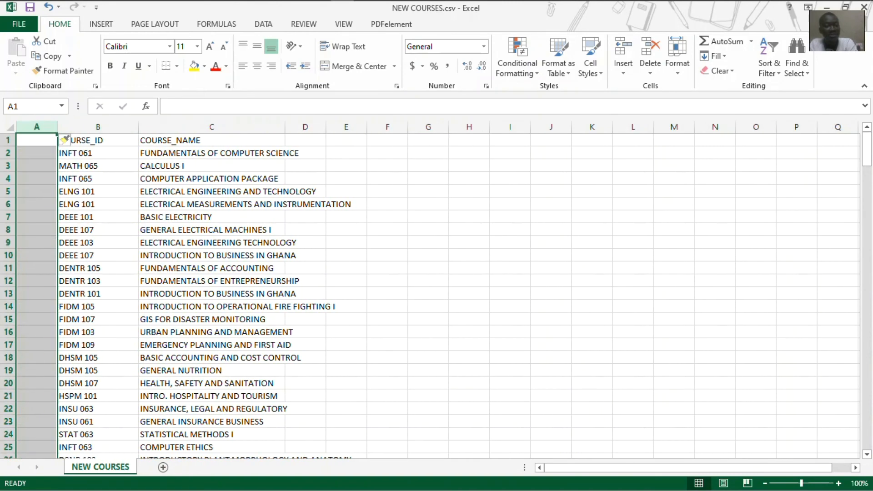
pyautogui.moveTo(58, 127); pyautogui.dragTo(164, 127)
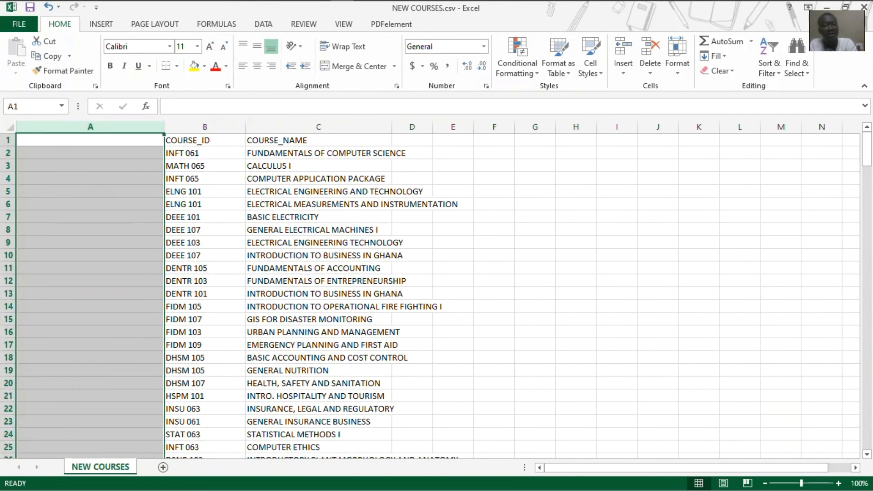
# - Enter COURSE_ID as the header of the new empty column in cell A1
pyautogui.click(90, 140)
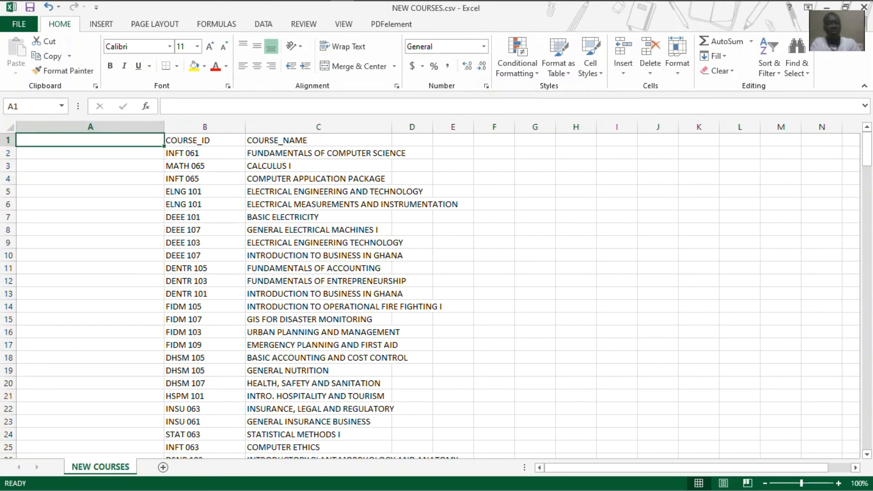
pyautogui.write('COU')
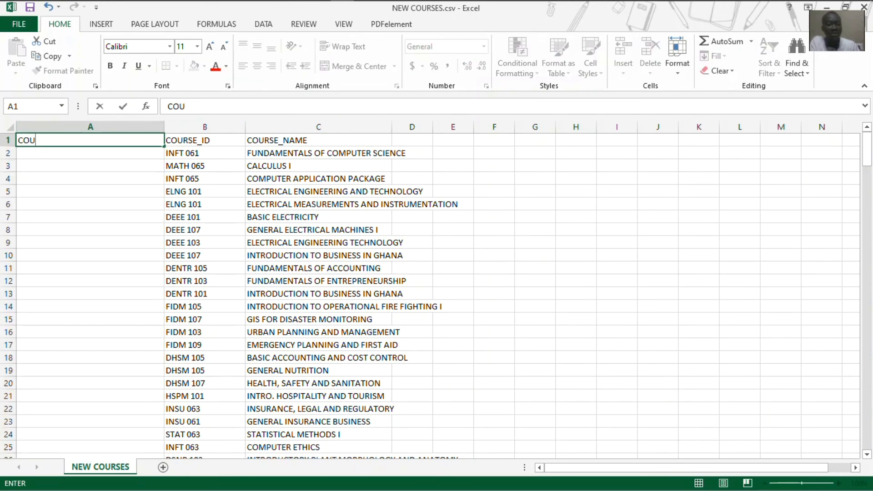
pyautogui.write('RSE_ID')
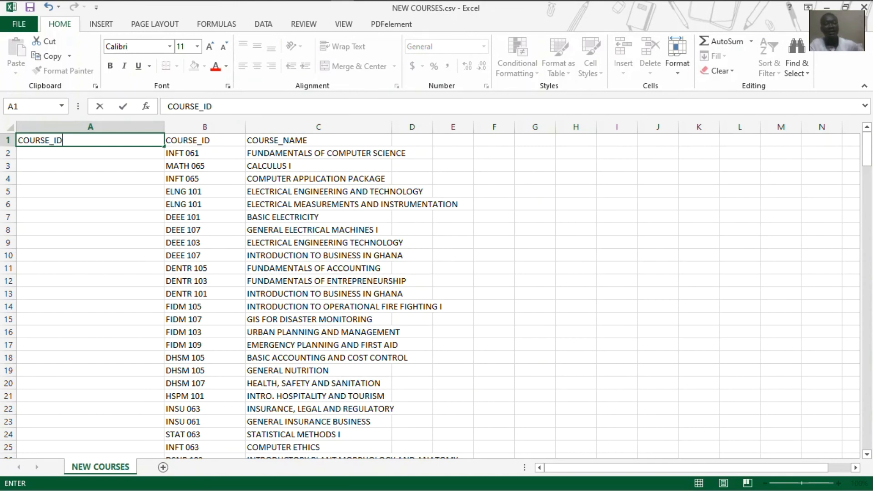
pyautogui.click(90, 191)
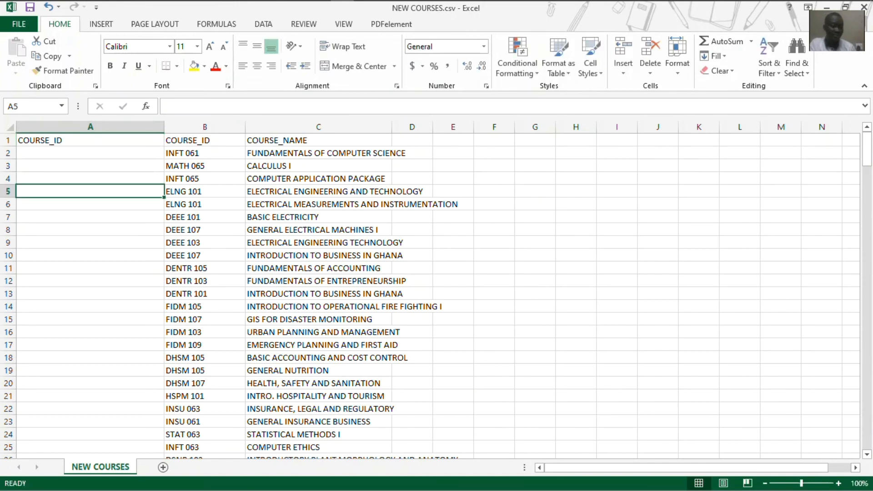
pyautogui.click(90, 140)
pyautogui.moveTo(342, 1)
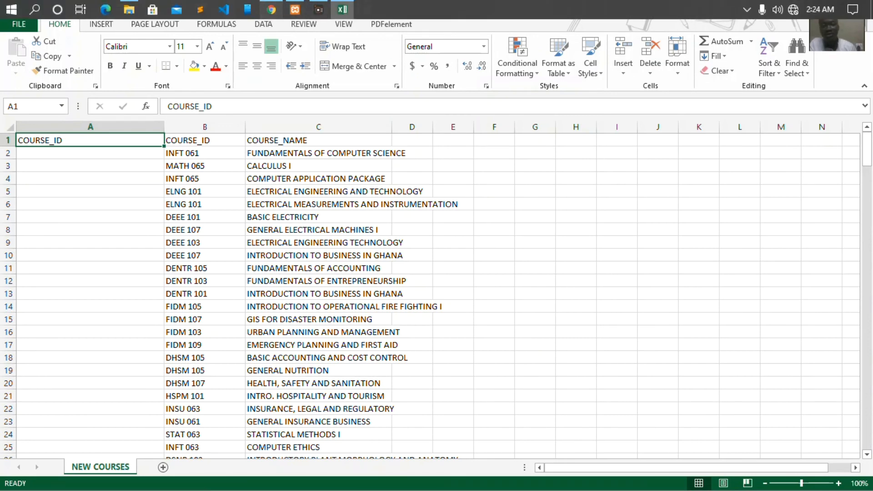
# - Check the course table's columns in phpMyAdmin, then return to Excel and save NEW COURSES.csv in its current format
pyautogui.click(272, 9)
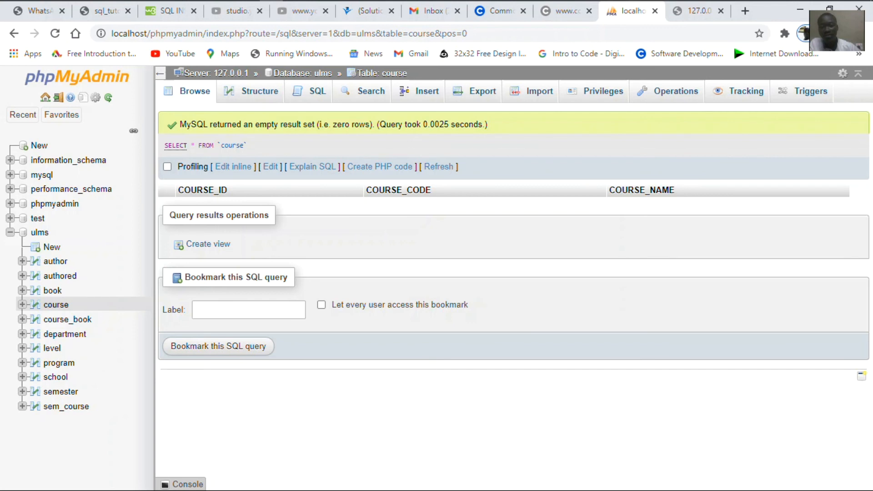
pyautogui.moveTo(318, 1)
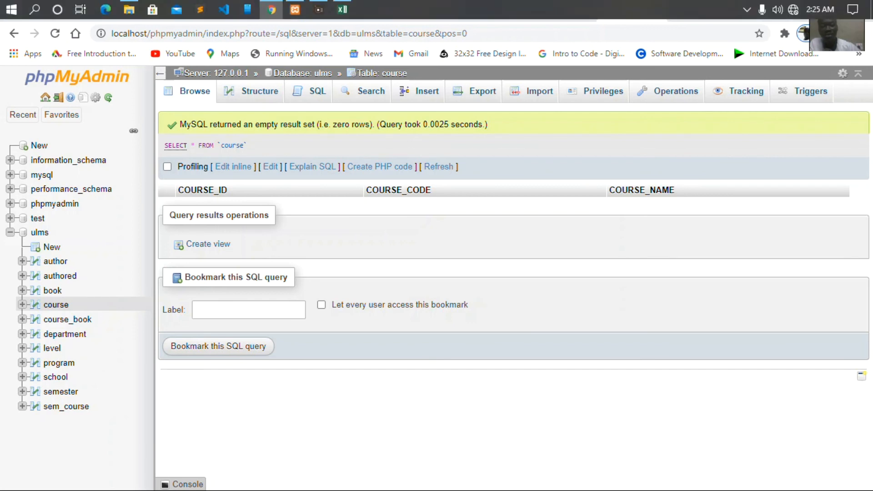
pyautogui.click(342, 9)
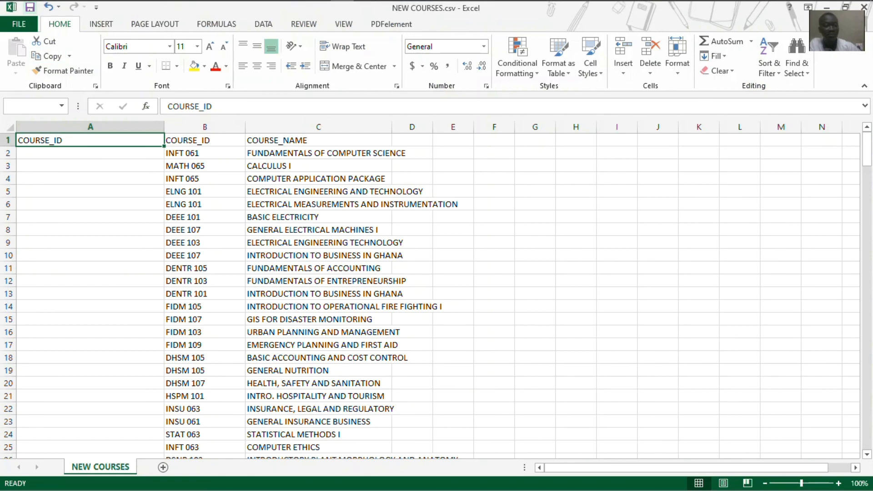
pyautogui.hotkey('ctrl', 's')
pyautogui.press('Return')
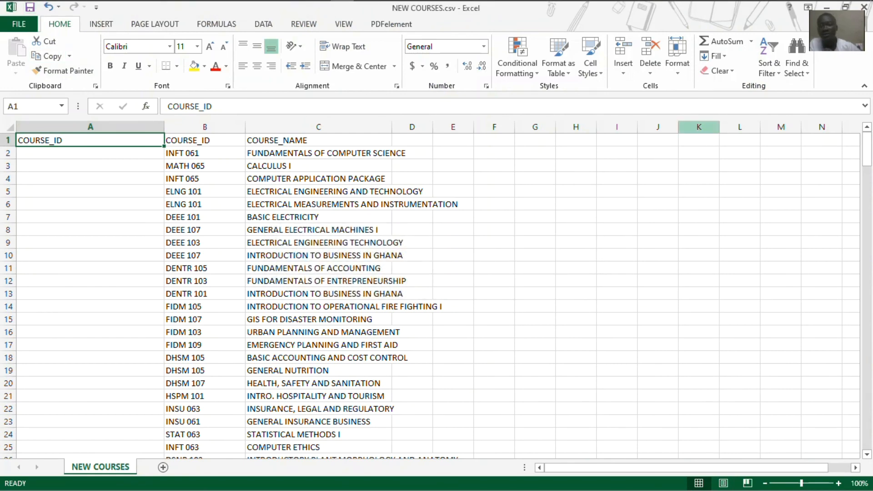
# - Close the workbook, saving its changes as comma-delimited CSV over the existing NEW COURSES.csv on the Desktop
pyautogui.click(863, 7)
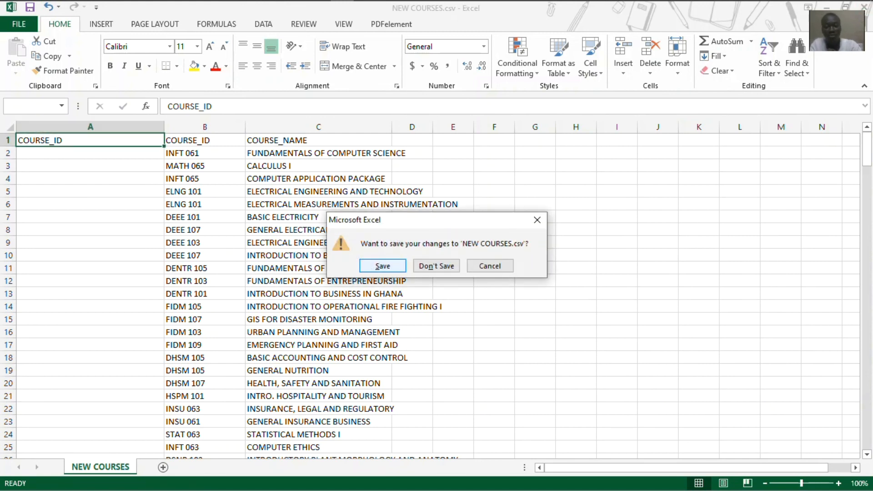
pyautogui.click(382, 265)
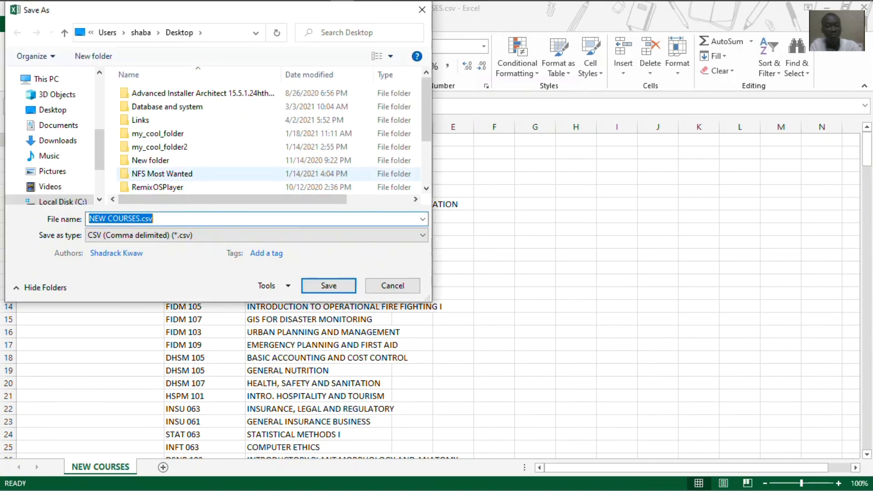
pyautogui.click(328, 285)
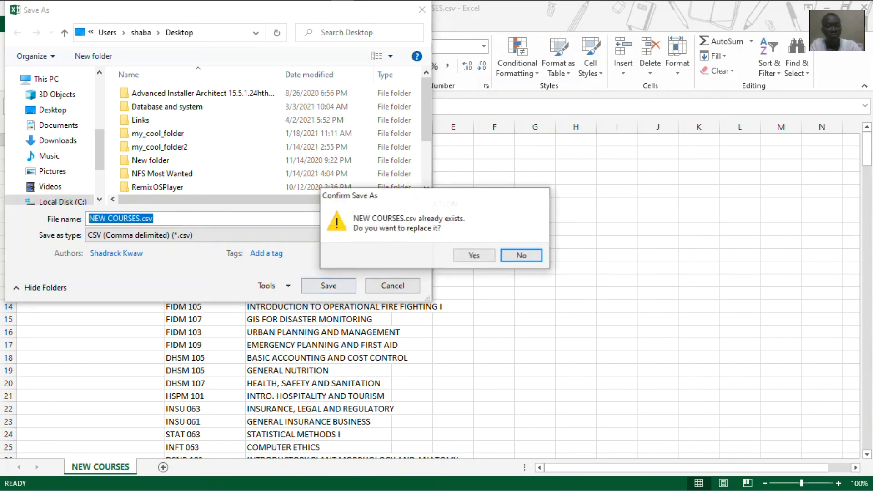
pyautogui.click(474, 255)
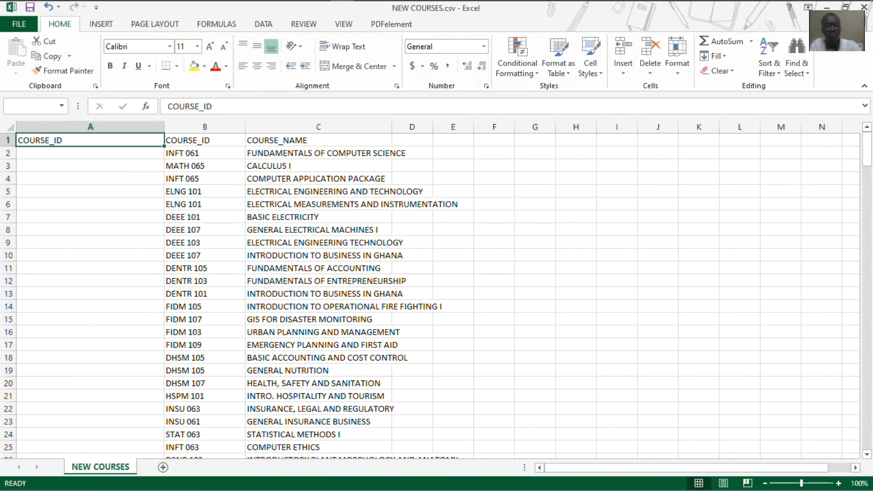
pyautogui.click(385, 287)
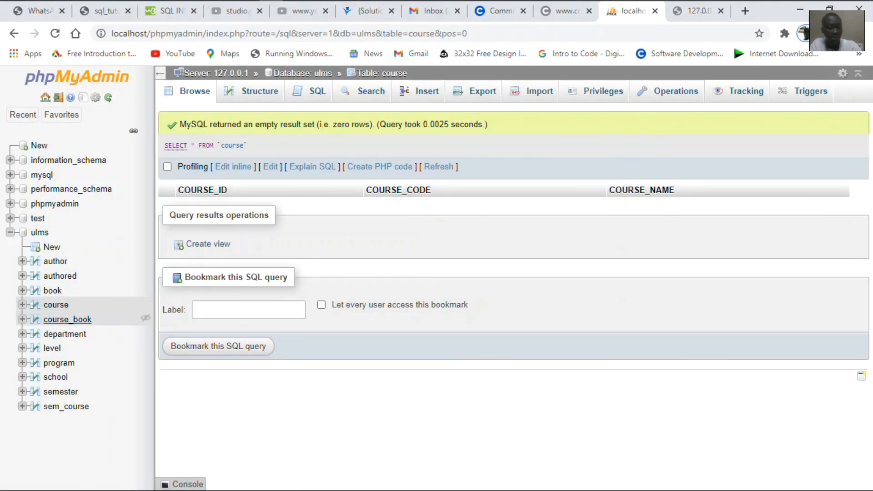
# - Start an import into the ulms course table in phpMyAdmin and choose NEW COURSES.csv from the Desktop as the file
pyautogui.click(56, 304)
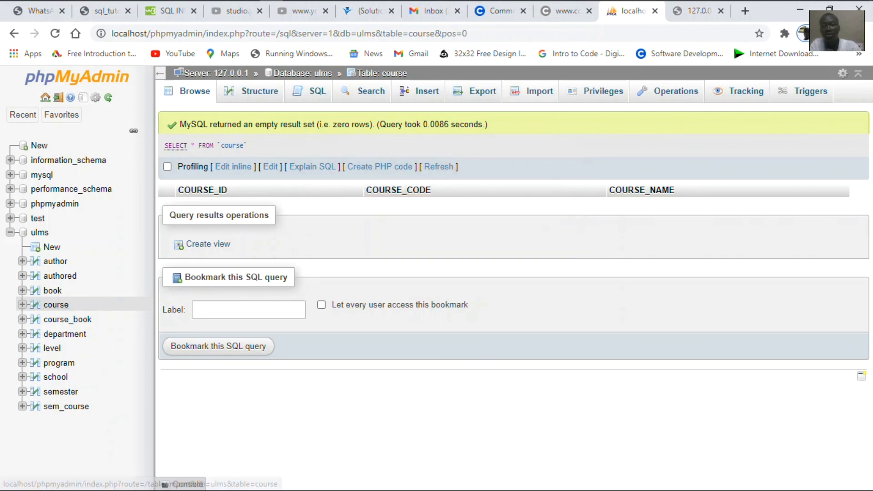
pyautogui.click(539, 91)
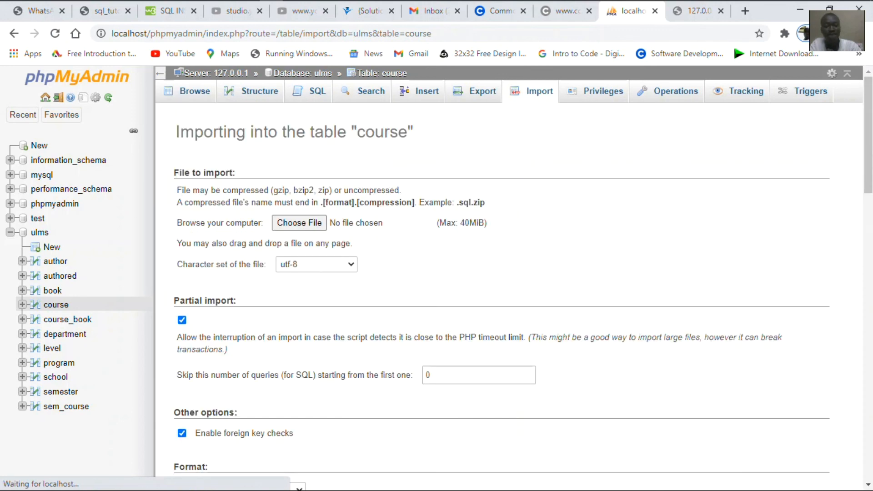
pyautogui.click(298, 222)
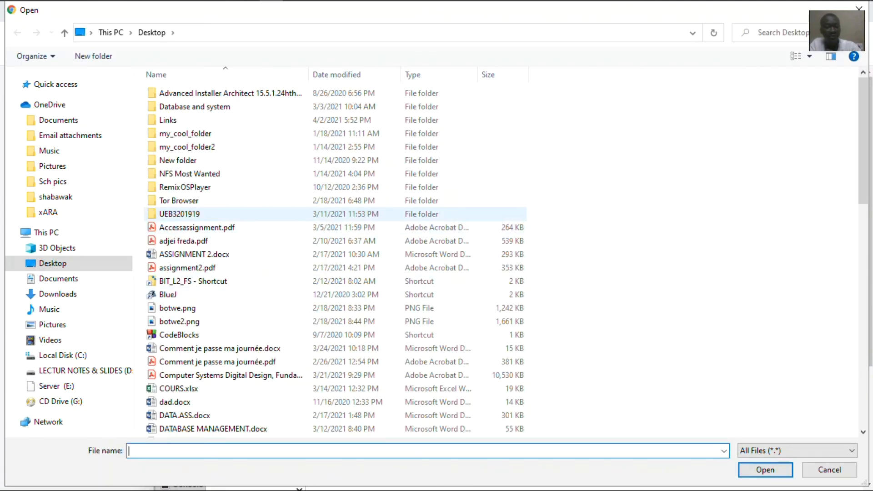
pyautogui.scroll(-1, 219, 321)
pyautogui.scroll(-7, 241, 322)
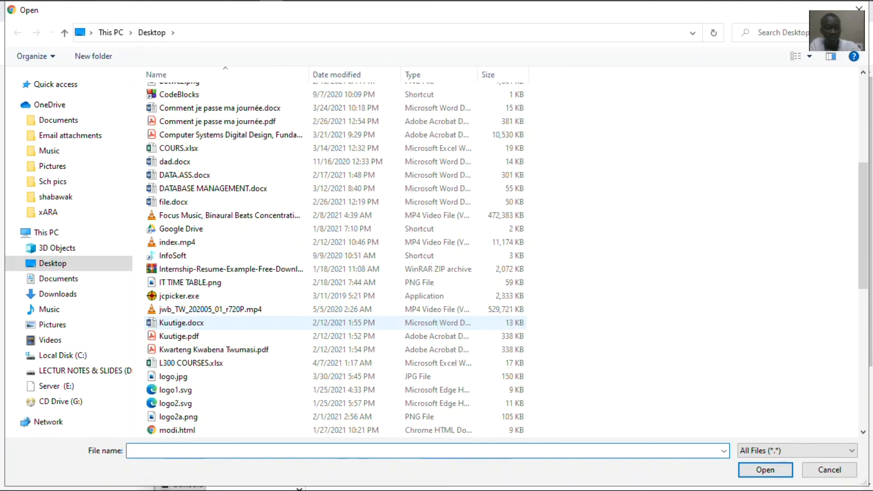
pyautogui.scroll(-1, 218, 322)
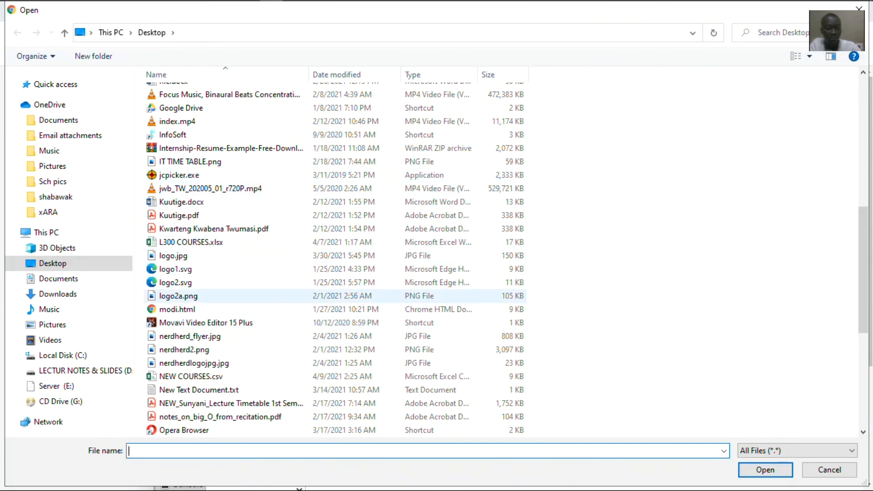
pyautogui.scroll(-4, 218, 295)
pyautogui.click(164, 215)
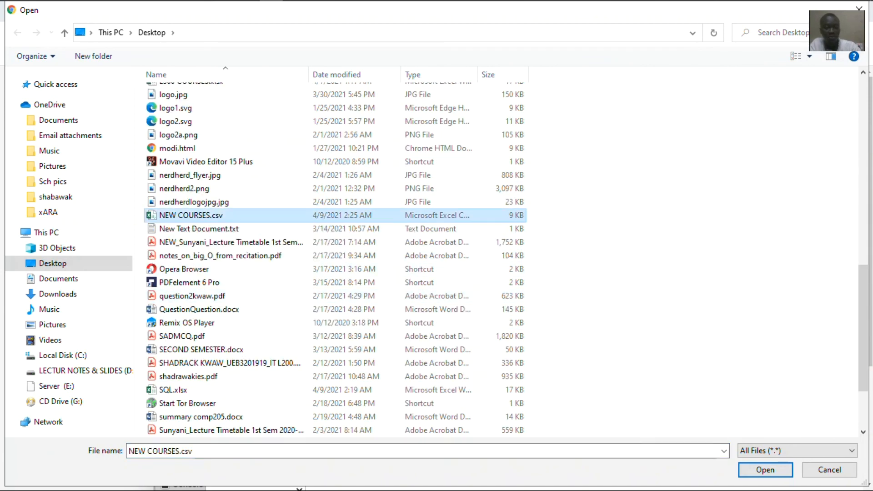
pyautogui.click(765, 469)
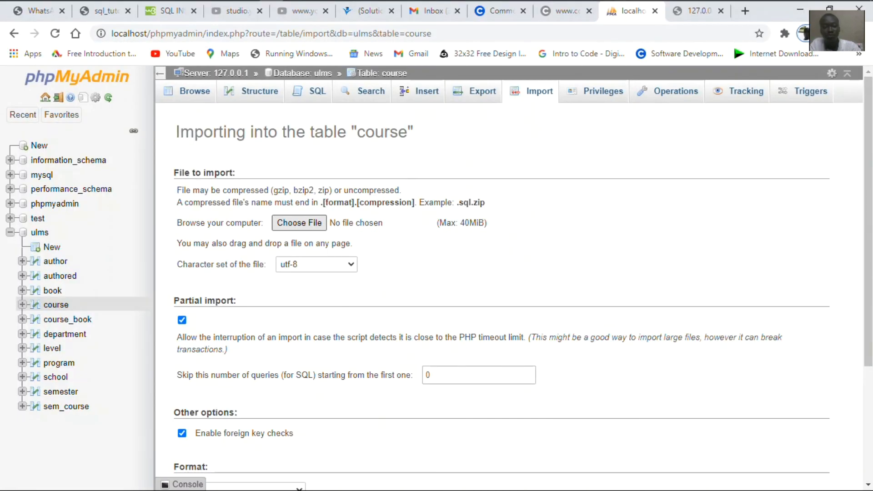
# - Run the import in CSV format with the default options and look through the imported rows in the course table
pyautogui.scroll(-3, 508, 295)
pyautogui.scroll(-3, 509, 296)
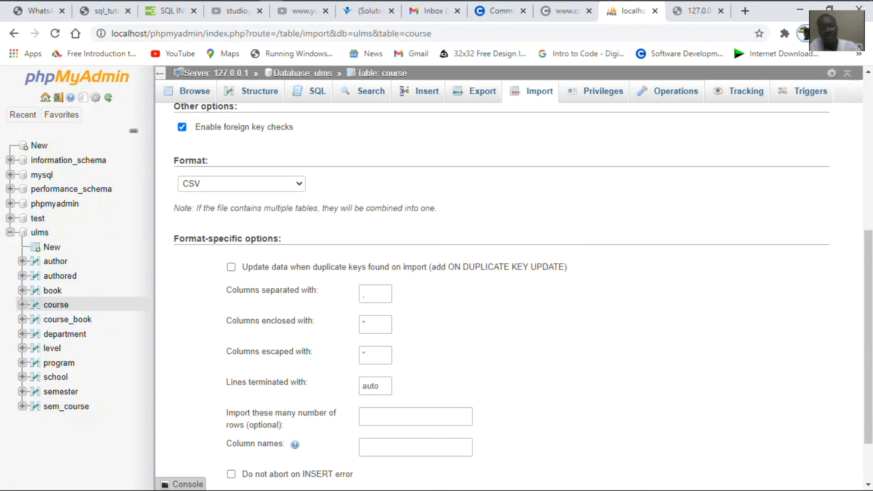
pyautogui.scroll(-2, 508, 296)
pyautogui.click(815, 453)
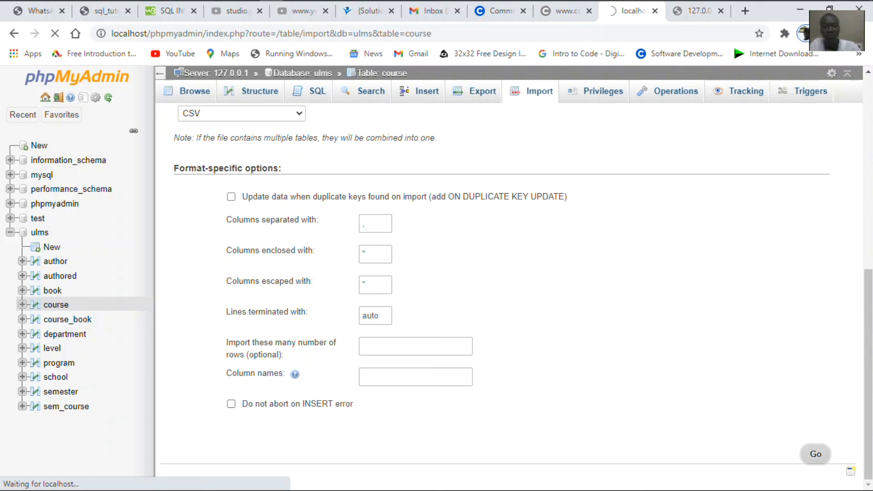
pyautogui.scroll(5, 513, 295)
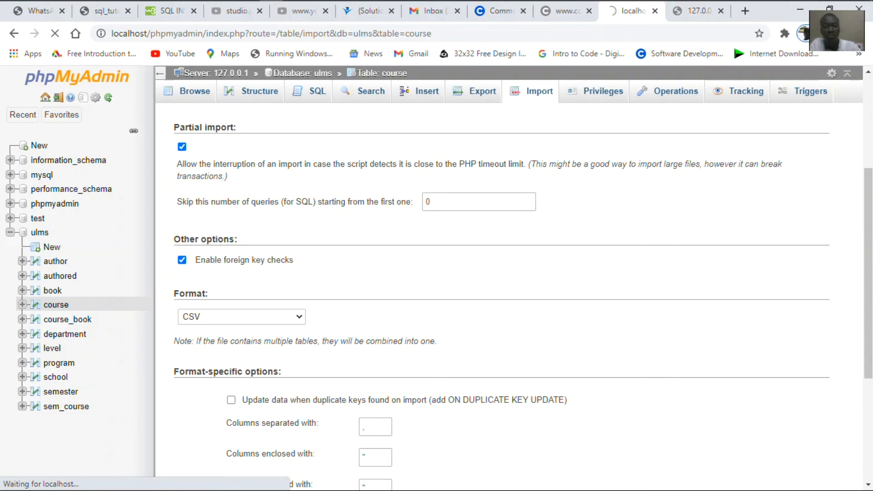
pyautogui.scroll(4, 509, 296)
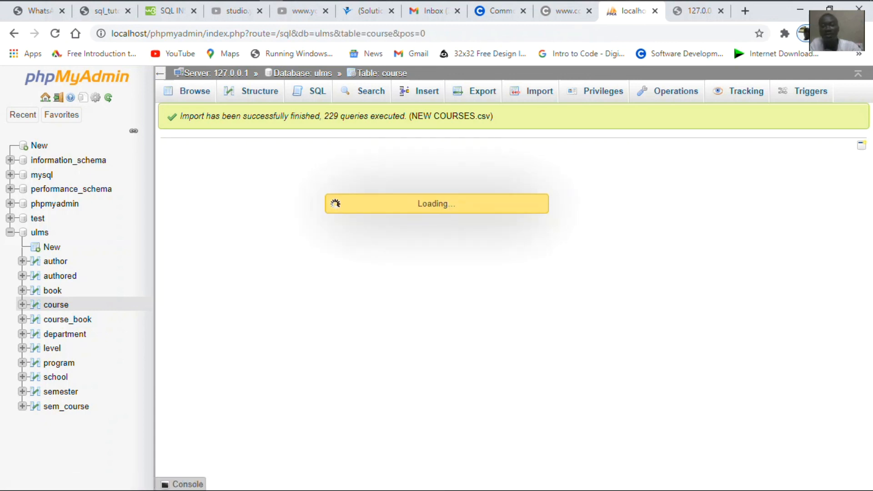
pyautogui.scroll(-9, 500, 340)
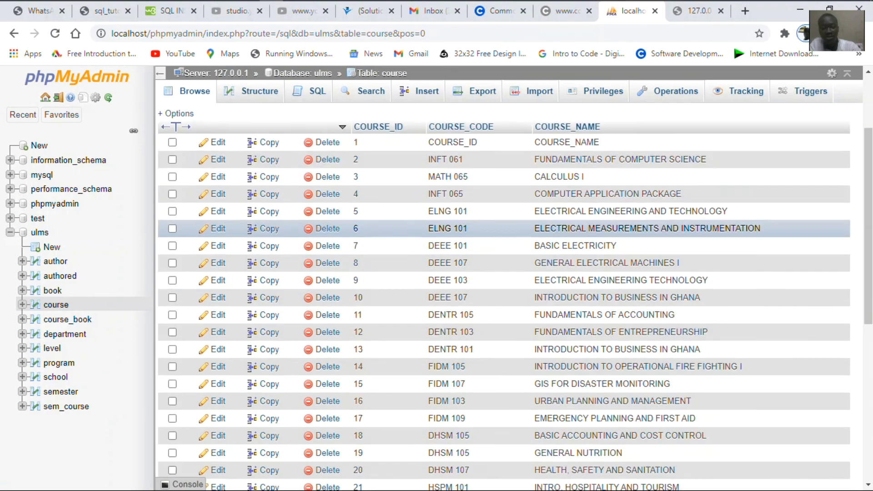
pyautogui.scroll(9, 500, 340)
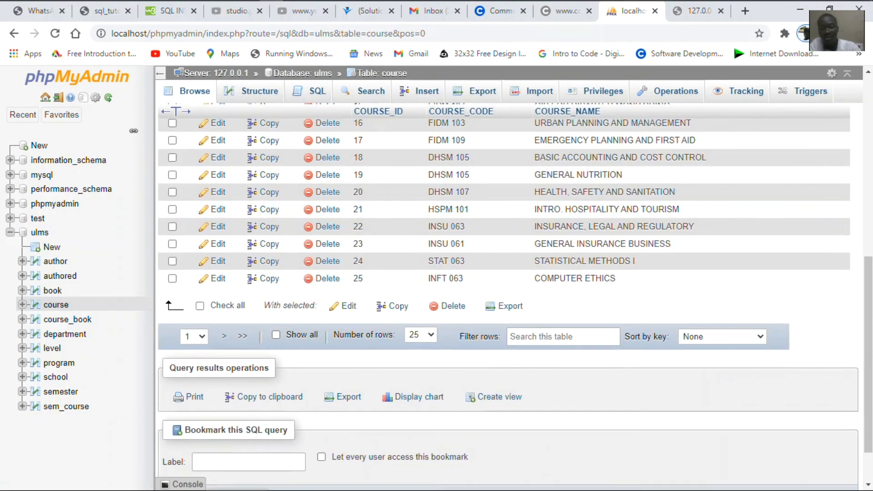
pyautogui.scroll(-3, 500, 336)
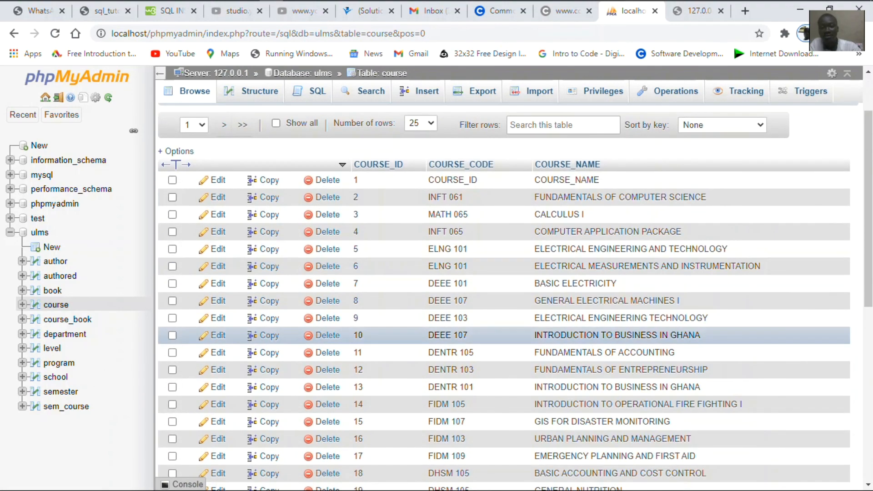